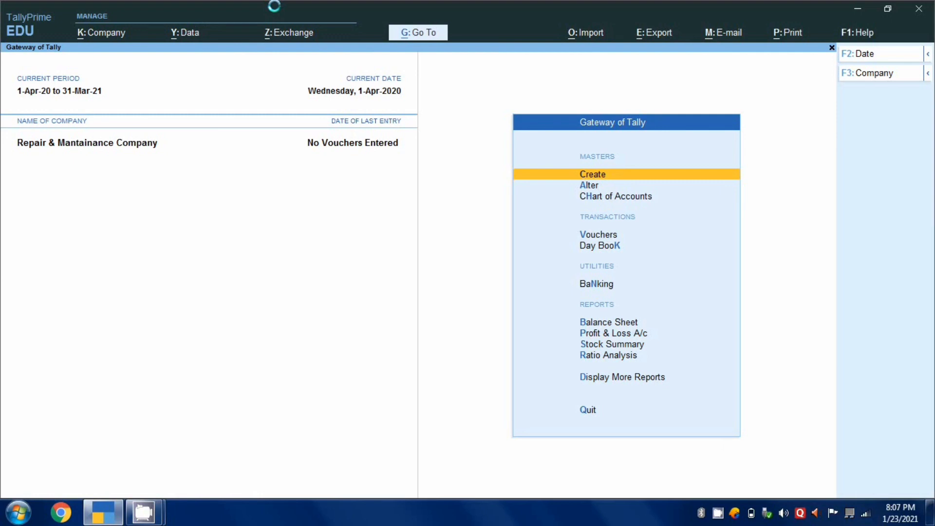
- Open the company's TDS deductor details from its features, keeping TDS enabled and Company as the deductor type
key("F11")
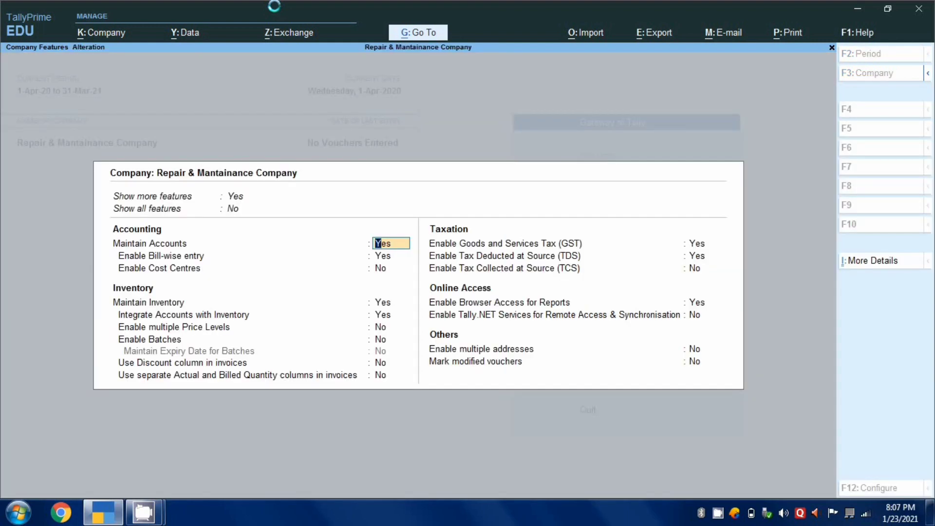
left_click(441, 260)
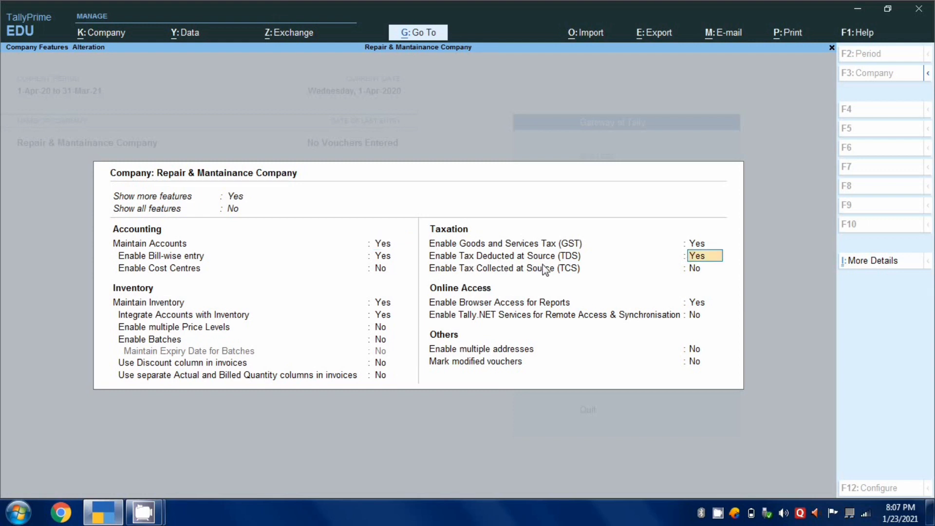
key("Return")
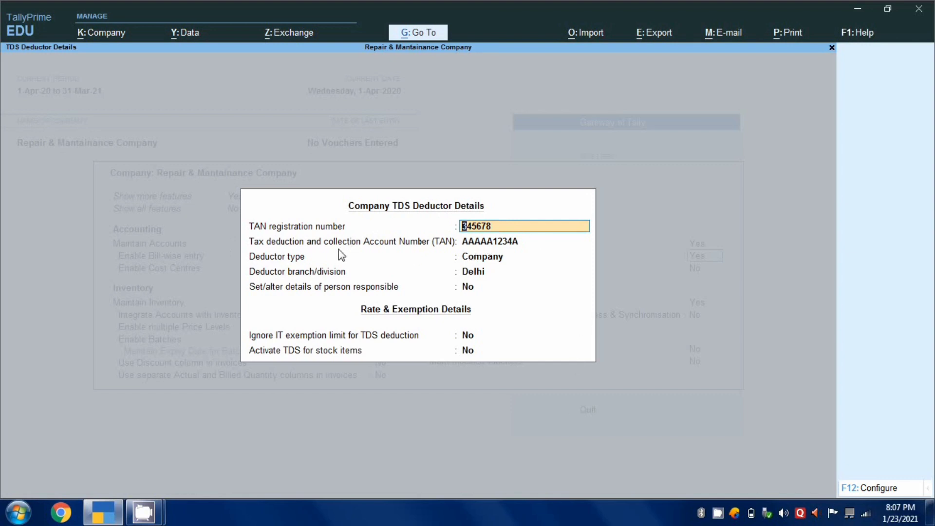
left_click(493, 241)
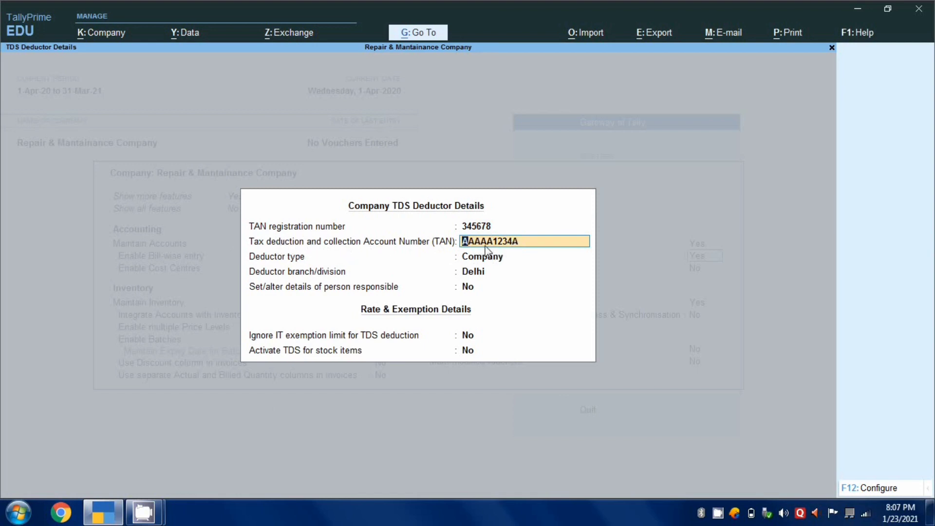
key("Return")
key("Return")
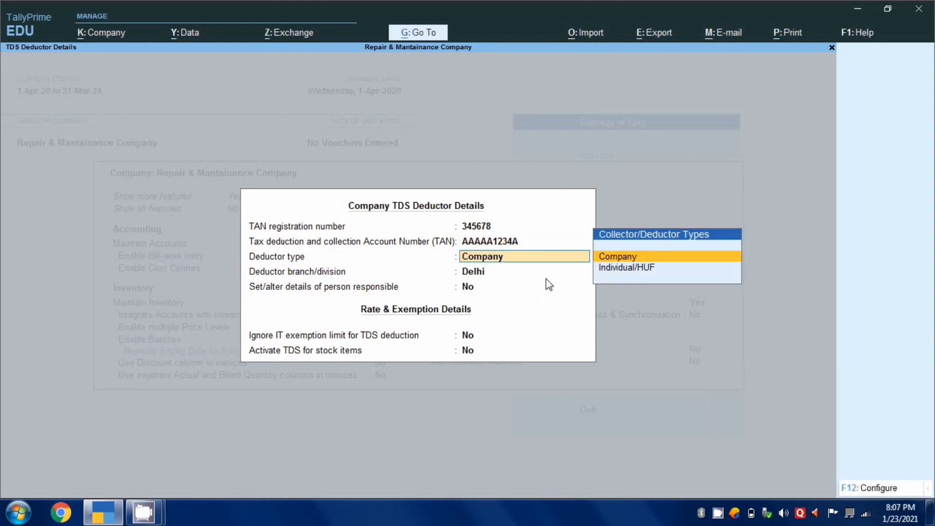
left_click(624, 260)
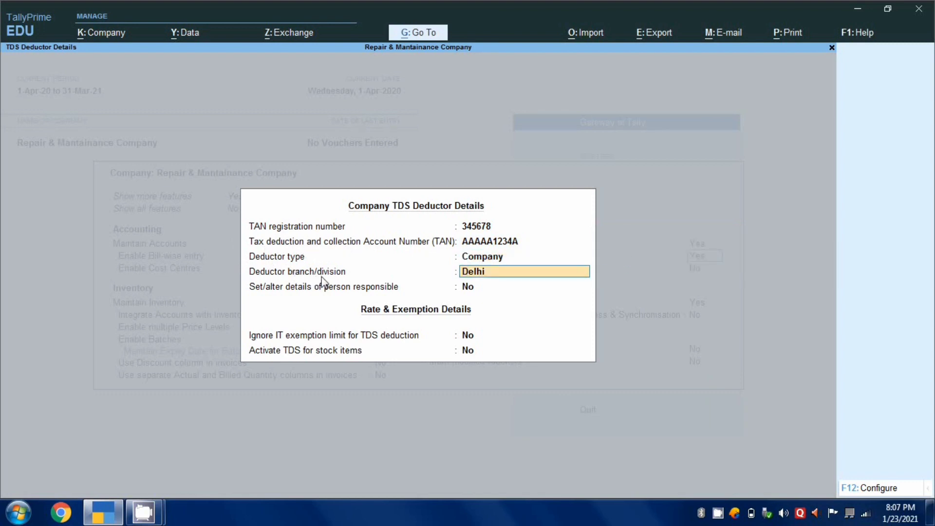
left_click(478, 283)
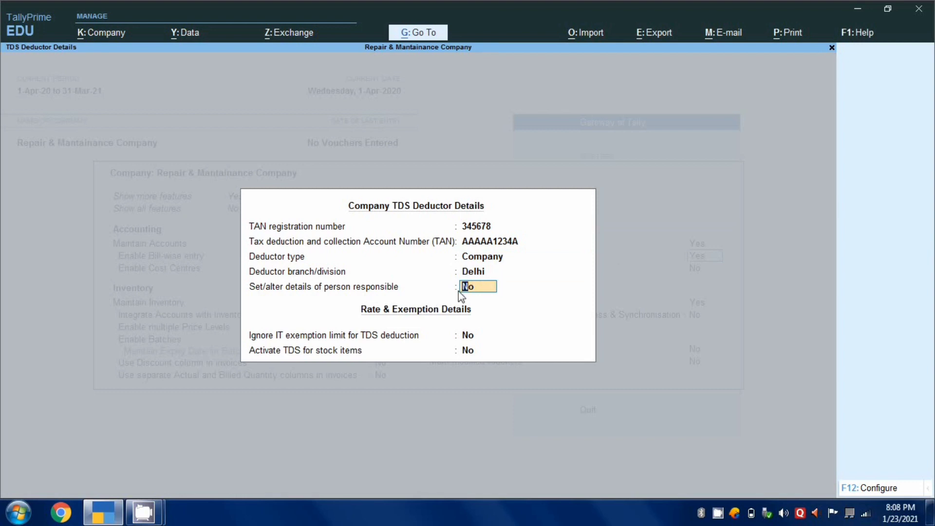
- Enable setting the details of the person responsible for TDS, accept that person's existing details, and save the company features
key("Return")
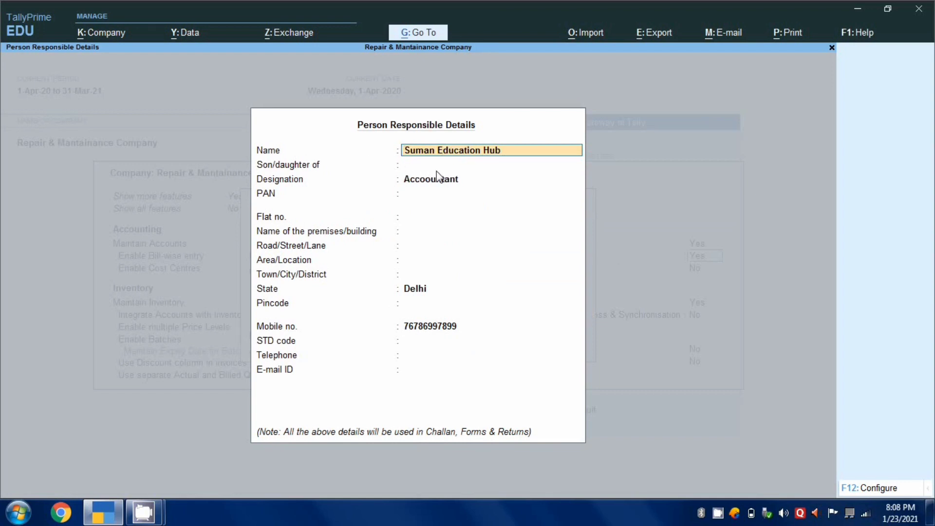
key("Return")
key("Return")
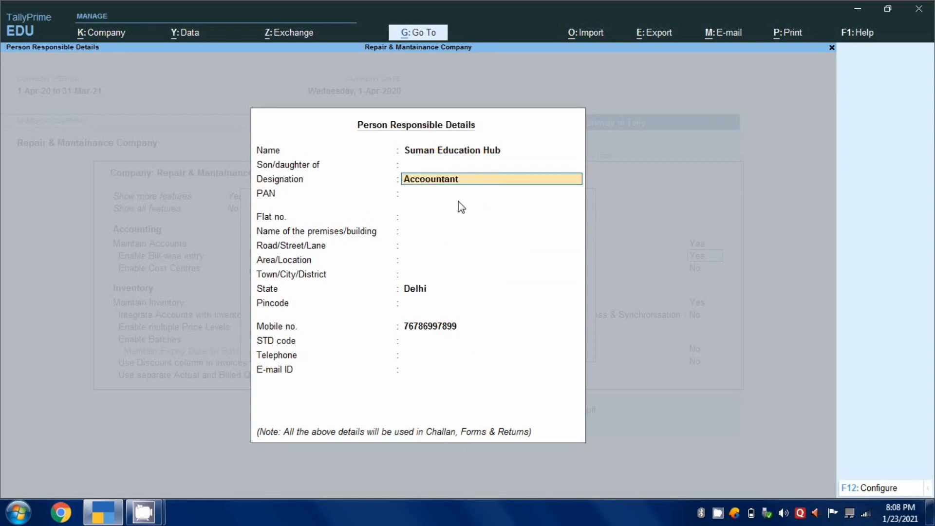
key("Return")
key("Return")
key("Return")
key("Return")
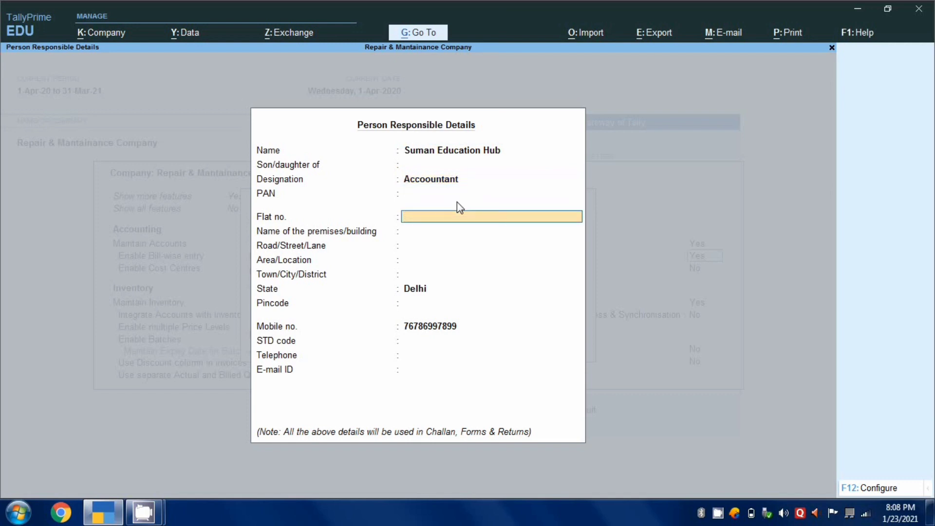
key("Return")
key("Return")
key("Return")
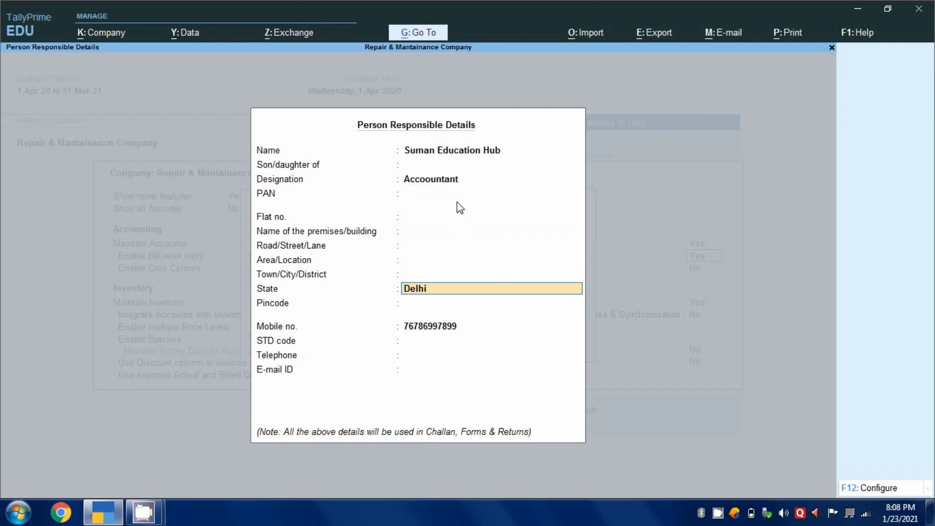
key("Return")
key("Return")
key("Return")
key("Return")
key("Return")
key("Return")
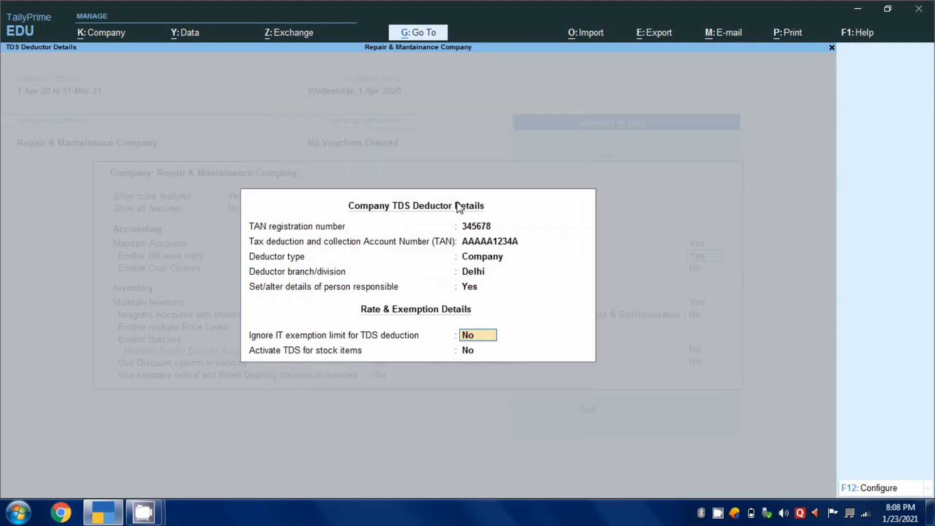
key("ctrl+a")
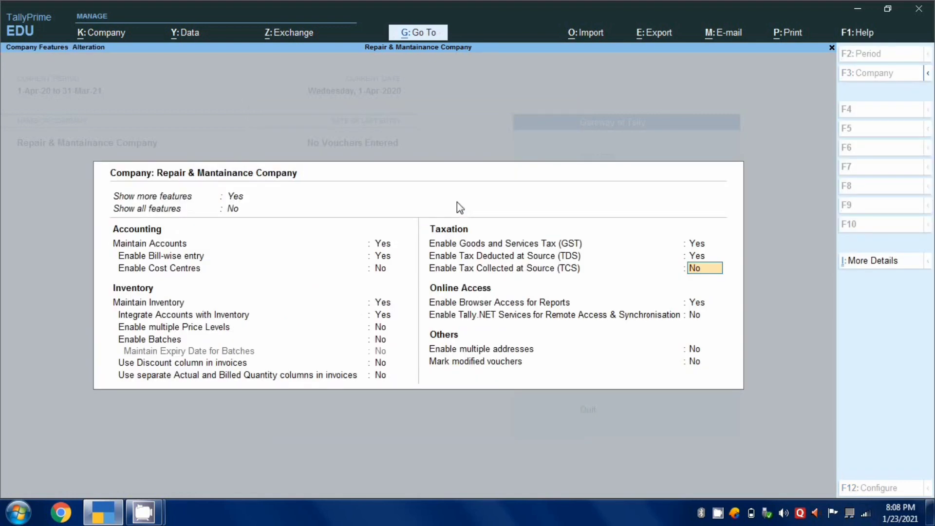
key("ctrl+a")
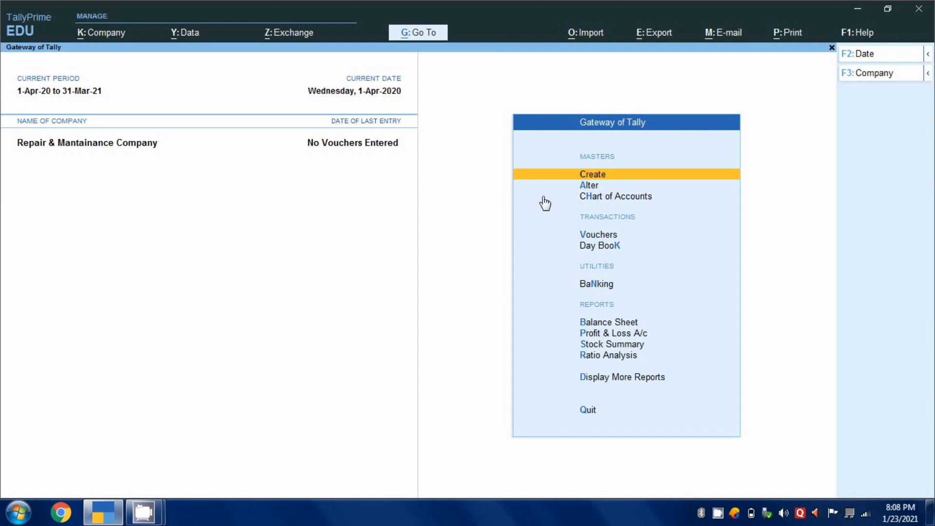
- Start a new ledger named "RAM REPIR SERVICES" under the Sundry Creditors group
left_click(594, 180)
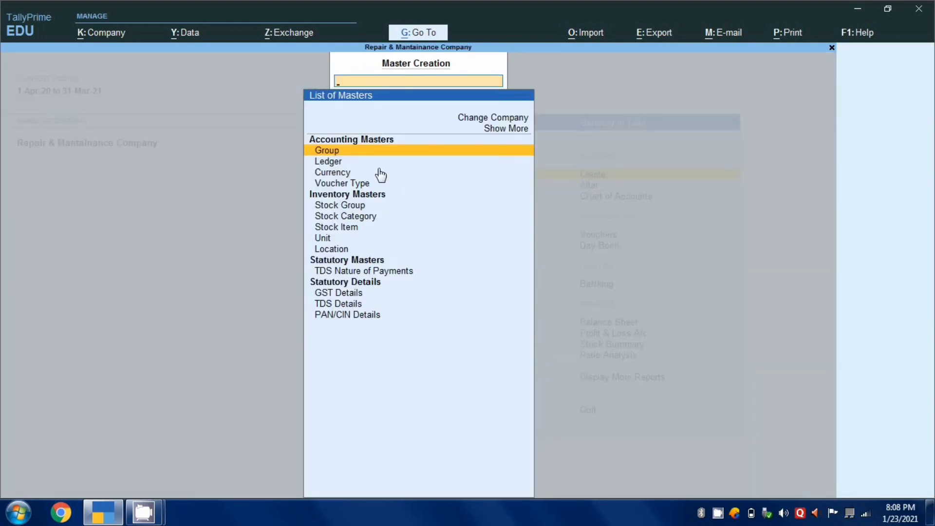
left_click(335, 164)
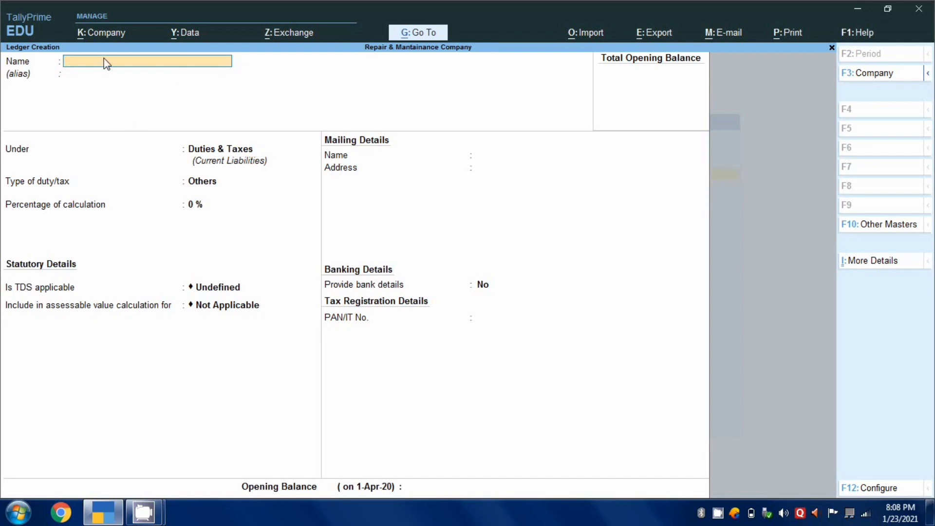
type("Ra0")
key("BackSpace")
type("RAM REPIR SERVICES")
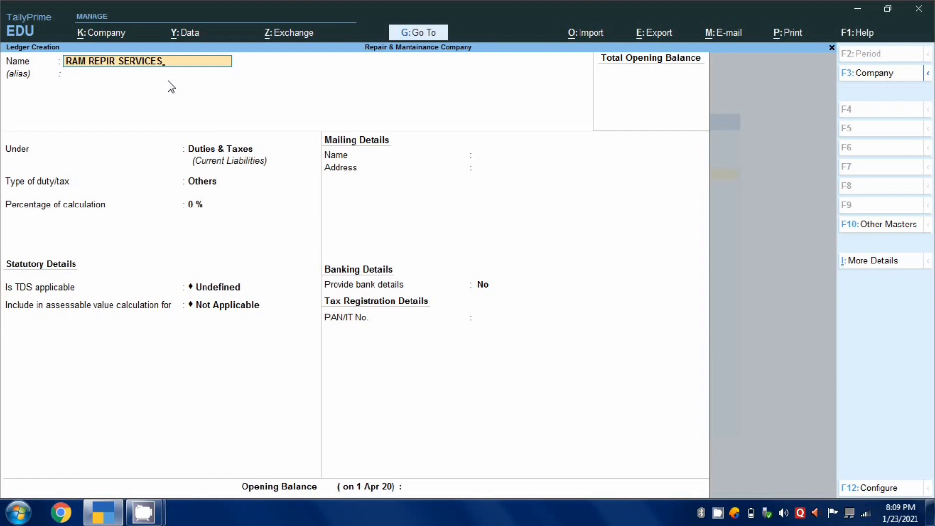
key("Return")
key("Return")
type("SUN")
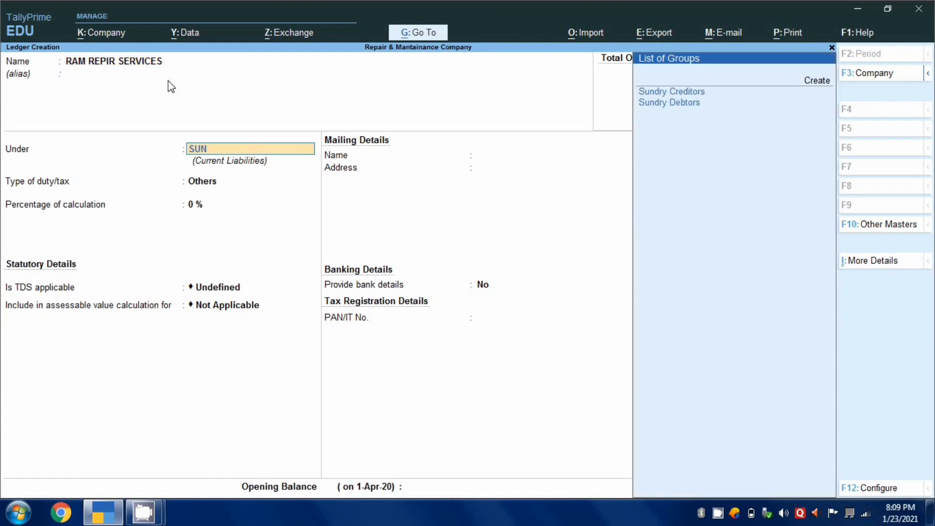
key("Return")
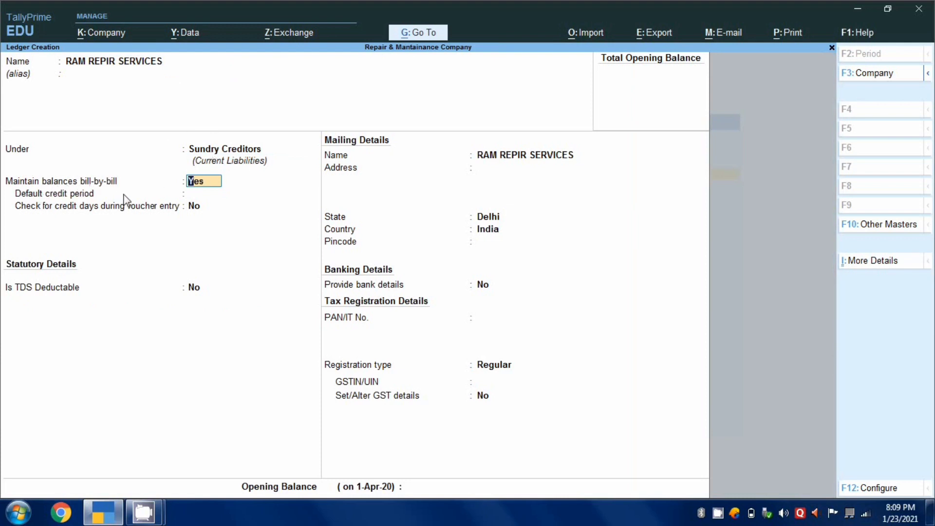
- Make the creditor ledger TDS deductable with deductee type Company - Non Resident and TDS deducted in the same voucher
key("Return")
key("Return")
key("Return")
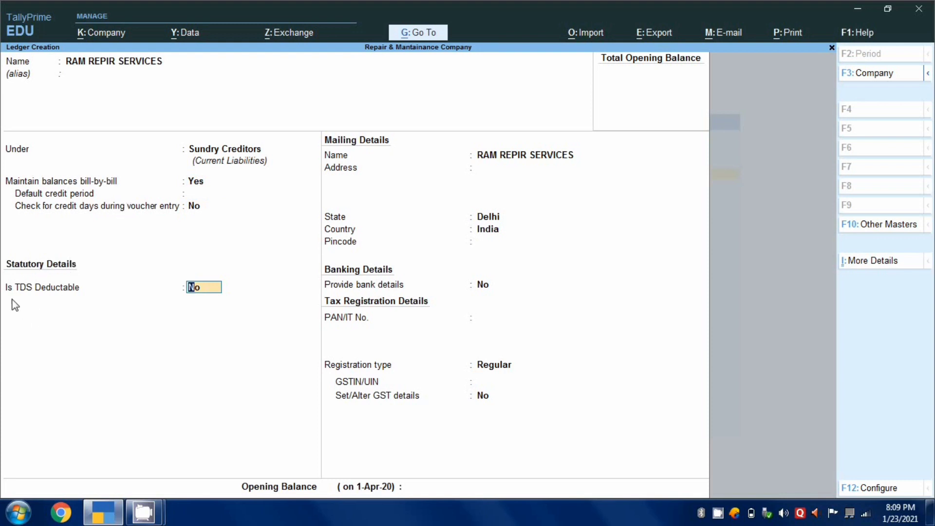
type("Y")
key("Return")
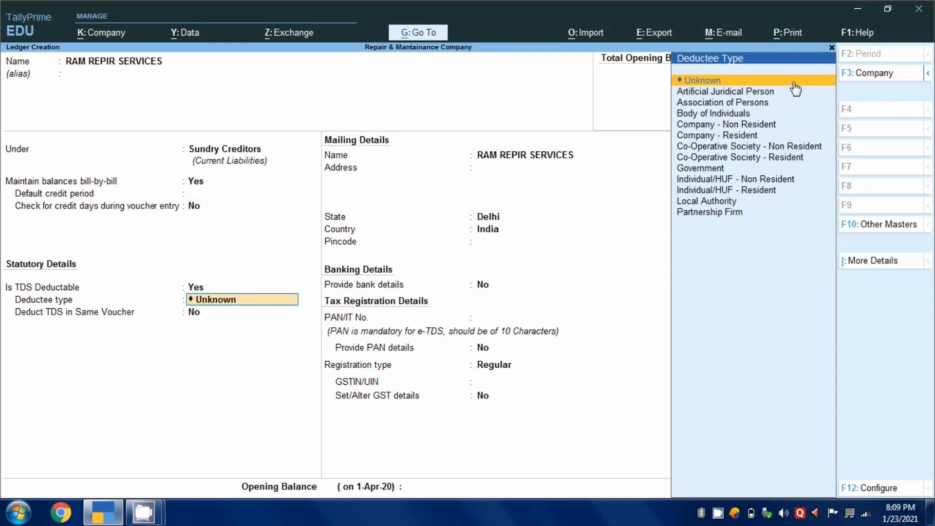
left_click(700, 127)
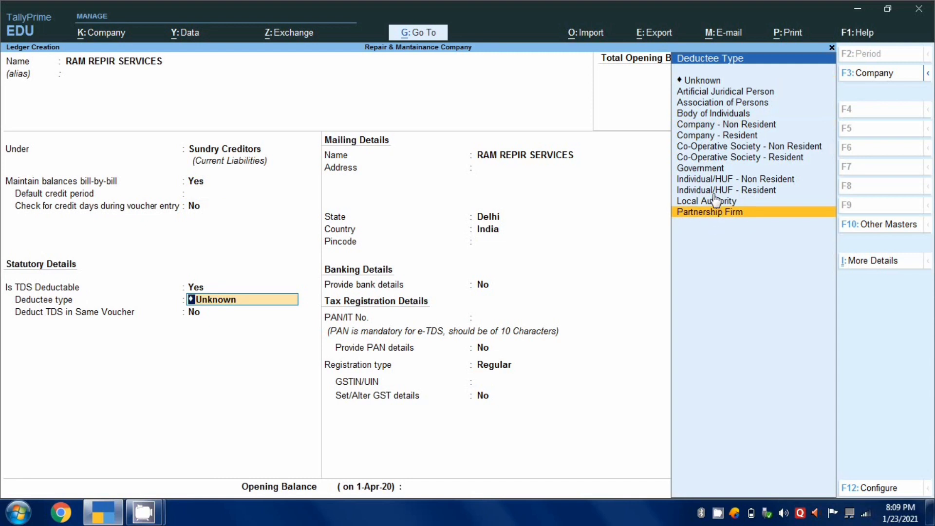
left_click(702, 126)
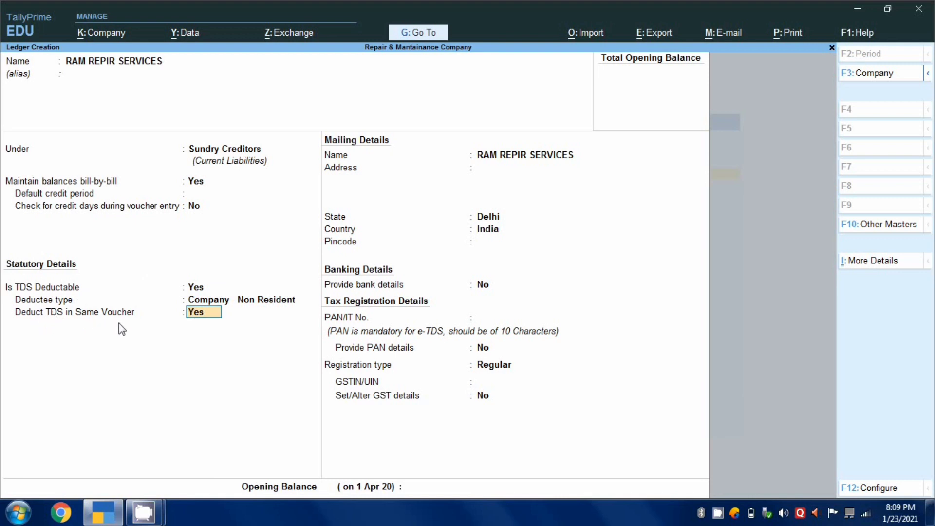
key("Return")
key("Return")
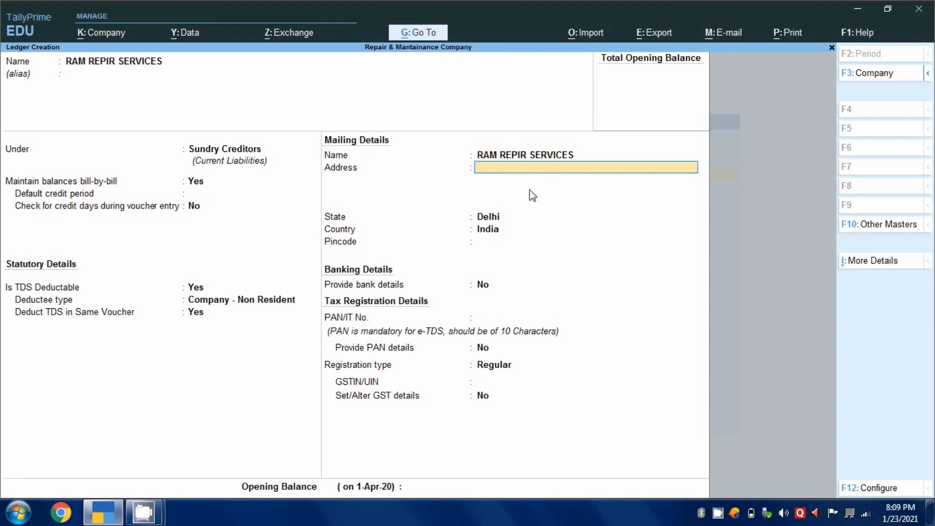
- Keep Delhi as the creditor's state, enter its PAN/IT number with Regular registration, and save the ledger
key("Return")
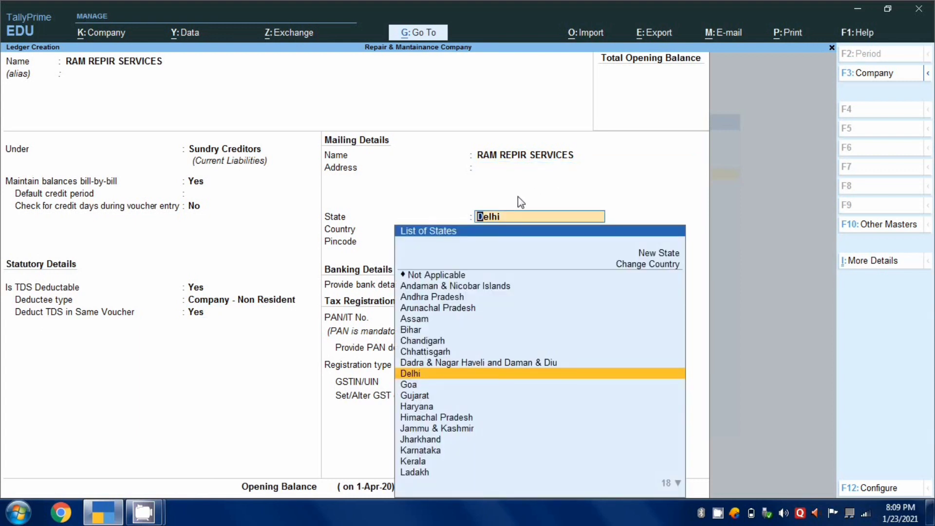
key("Return")
key("Return")
key("Return")
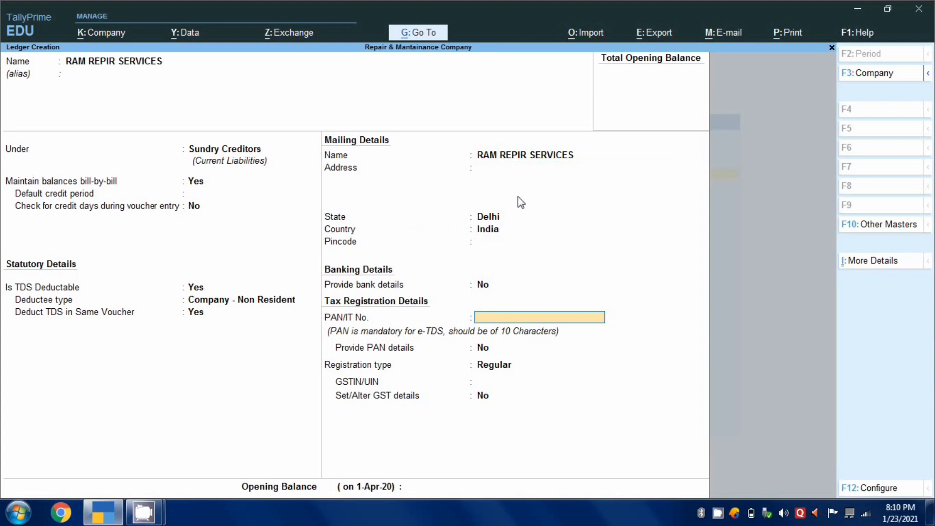
type("AAAAA245A")
key("Return")
key("Return")
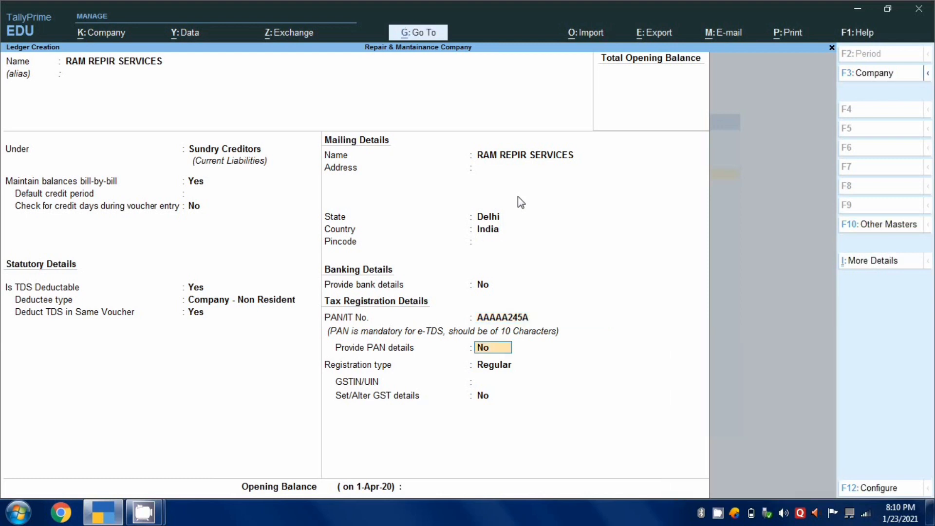
key("Return")
key("Return")
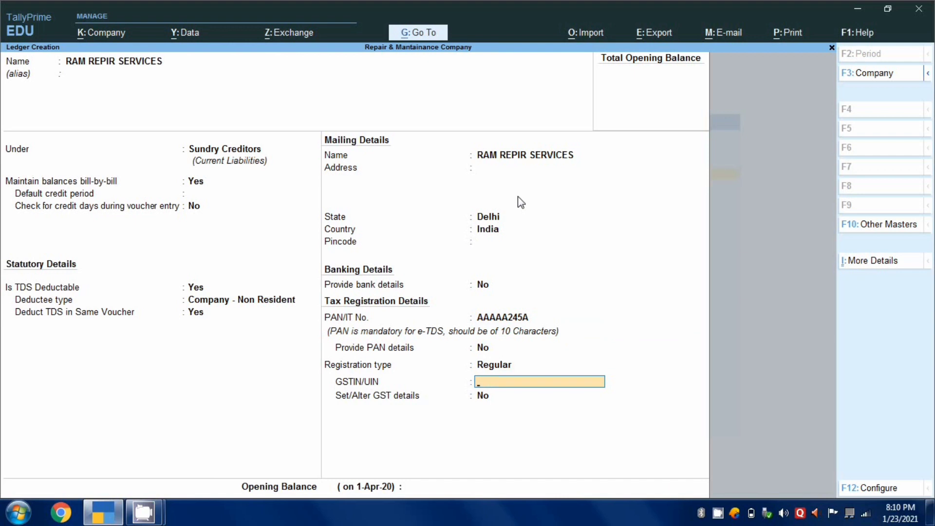
key("ctrl+a")
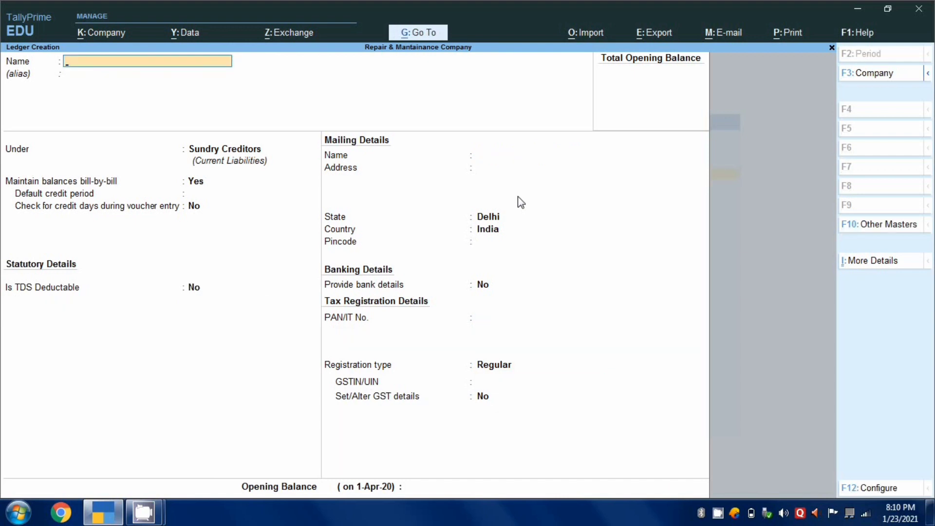
- Start a ledger named "Repair & Maintanance" under Indirect Expenses with the type of ledger set to Not Applicable
type("Repair & Maintan")
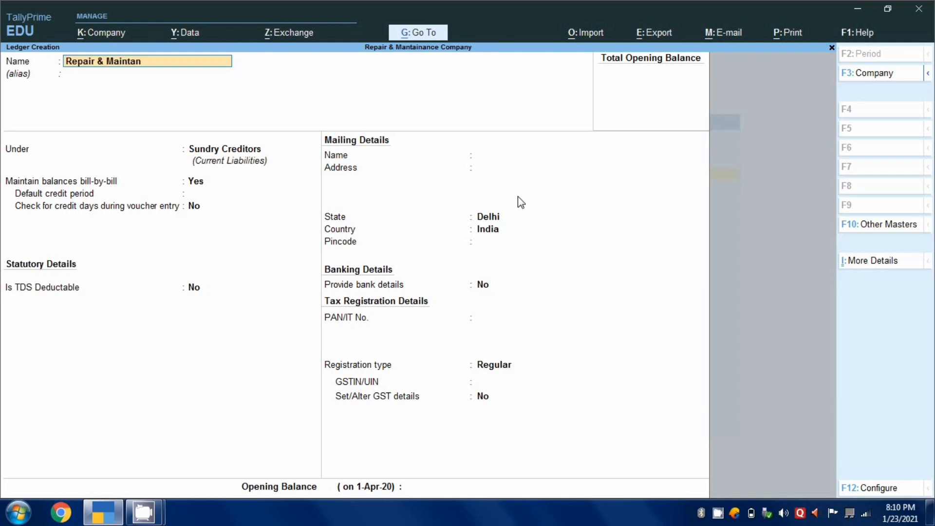
type("ance")
key("Return")
key("Return")
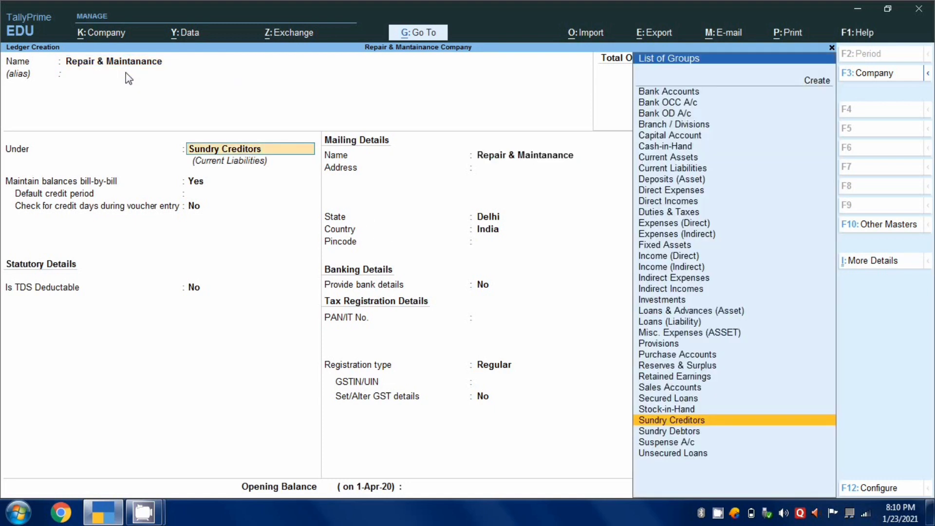
type("Ind")
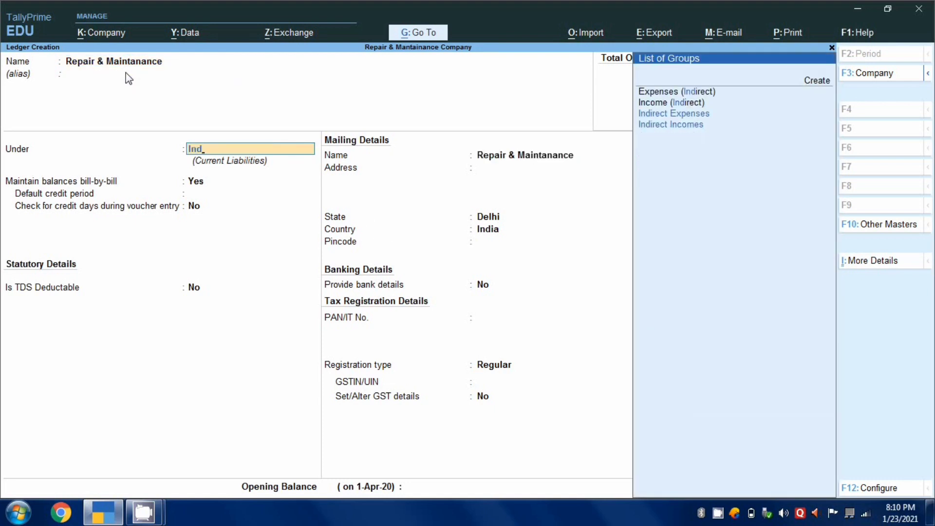
key("Up")
key("Down")
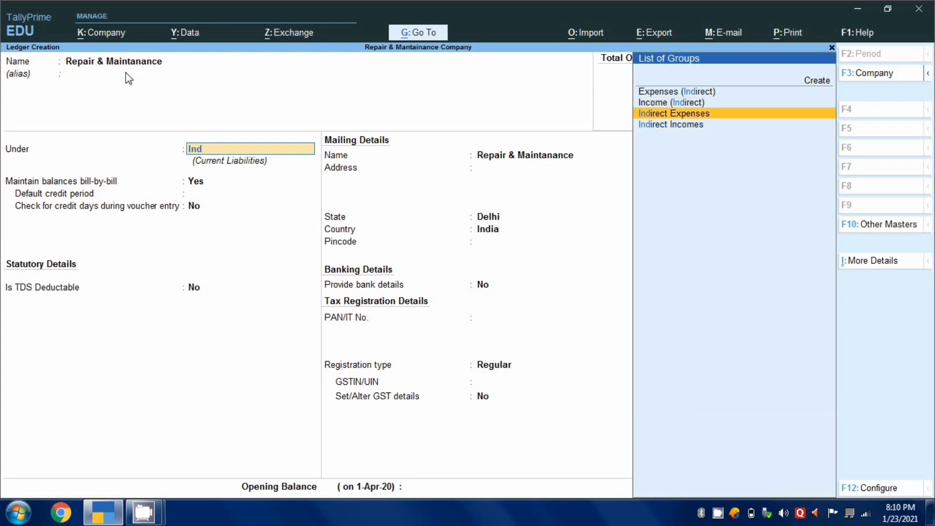
key("Return")
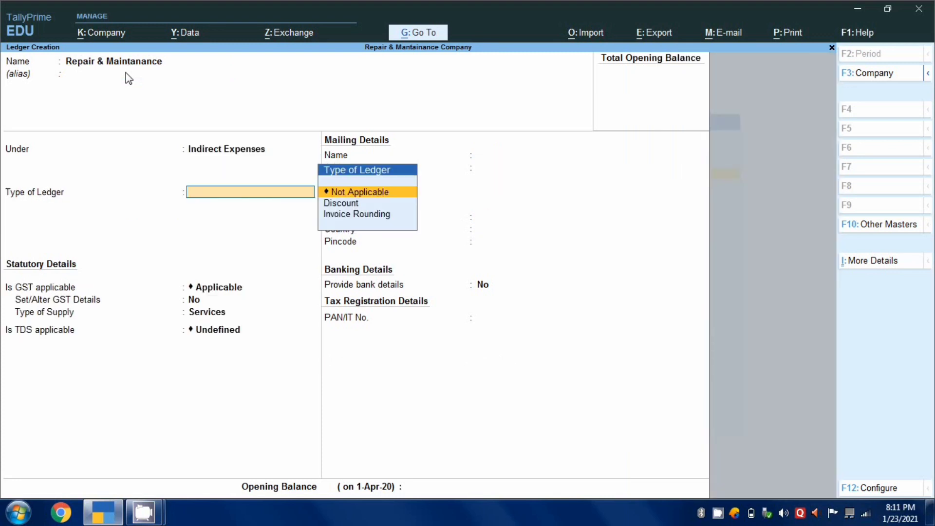
key("Return")
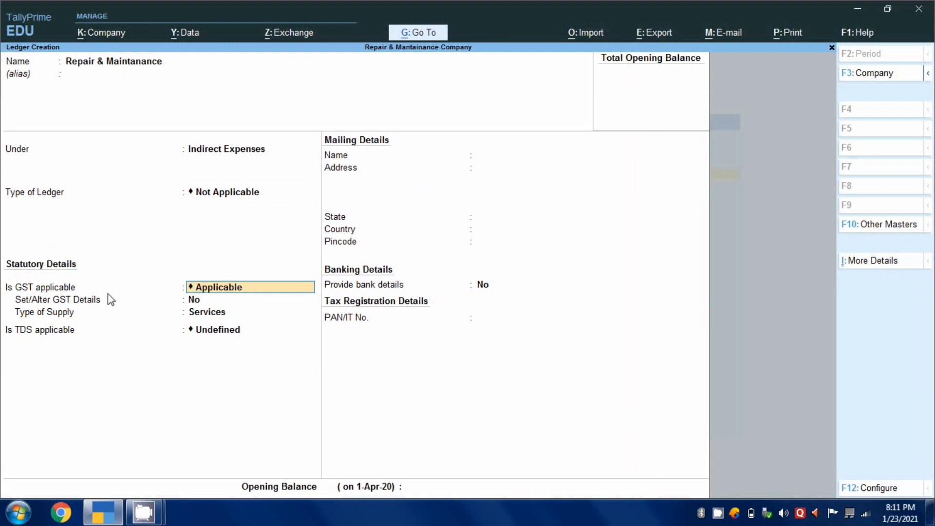
- Set the expense ledger's GST details to Purchase Taxable with 18 % integrated tax, keeping GST Applicable and the supply type Services
key("Return")
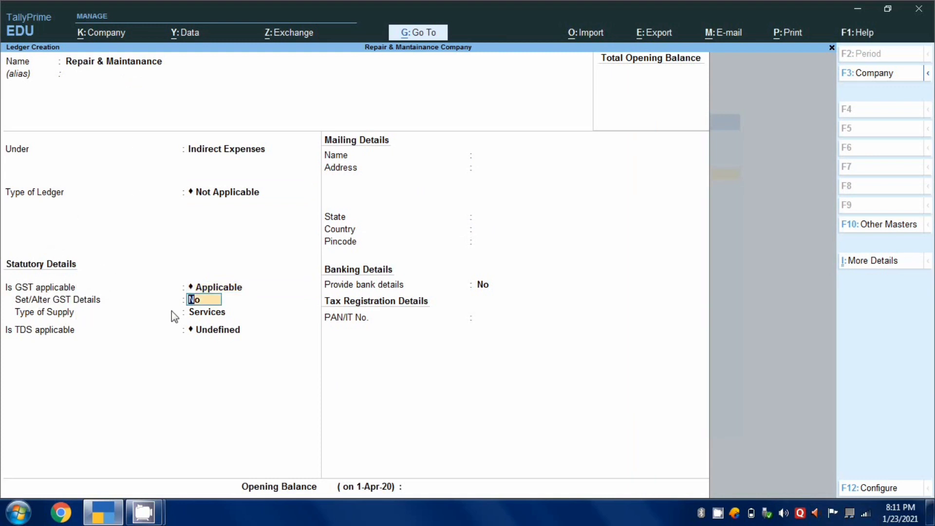
key("y")
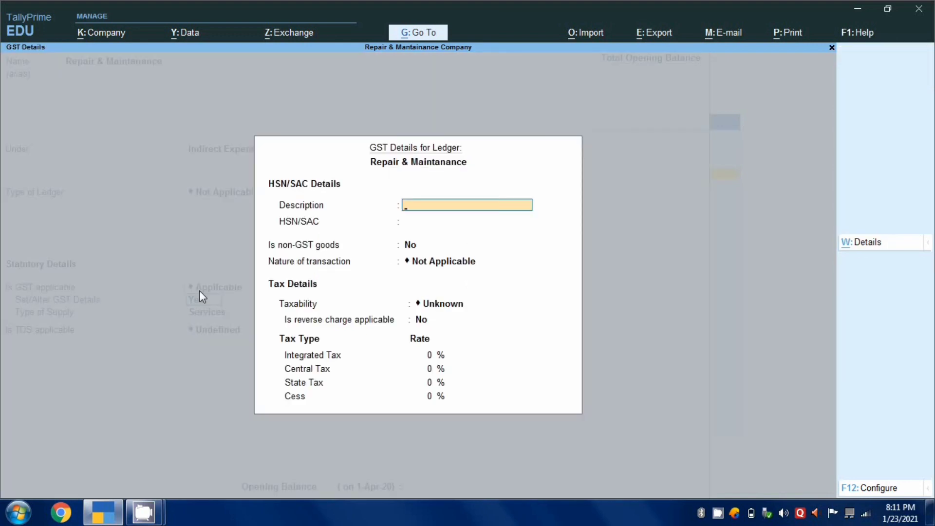
left_click(421, 263)
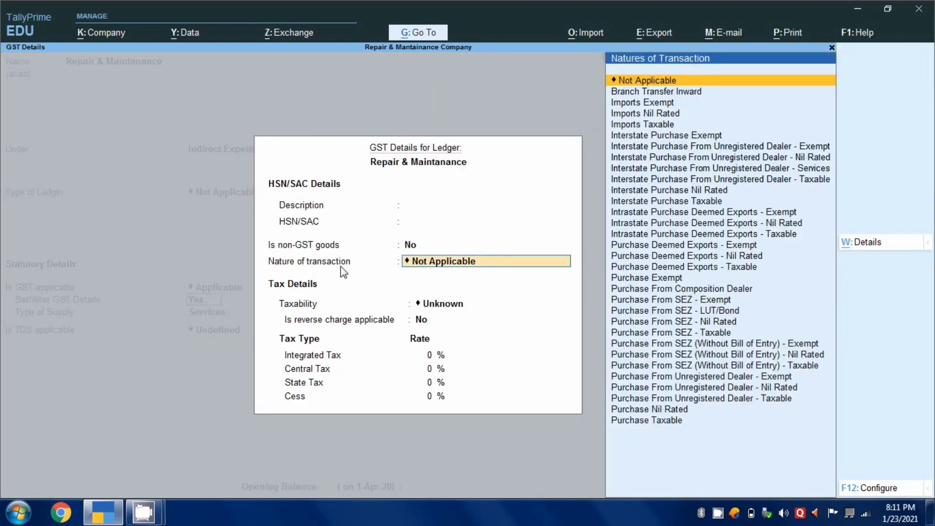
left_click(631, 421)
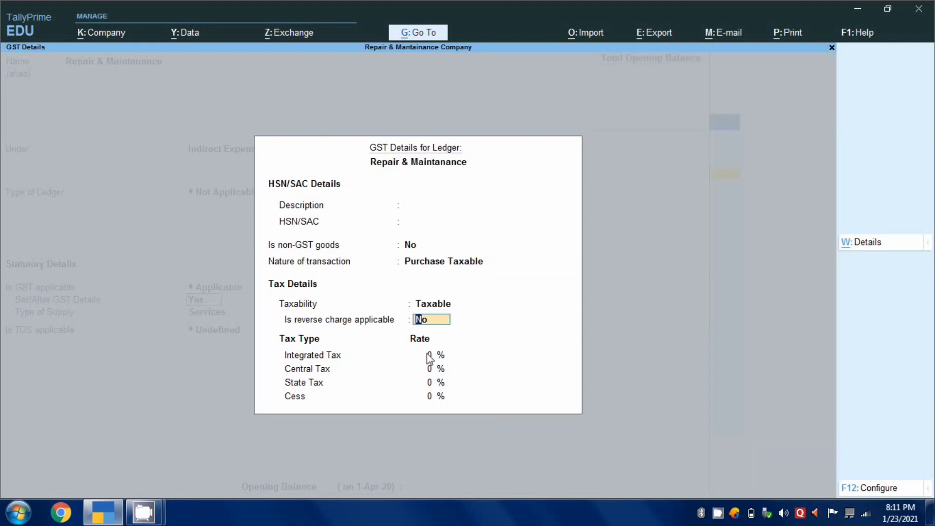
key("Return")
type("18")
key("Return")
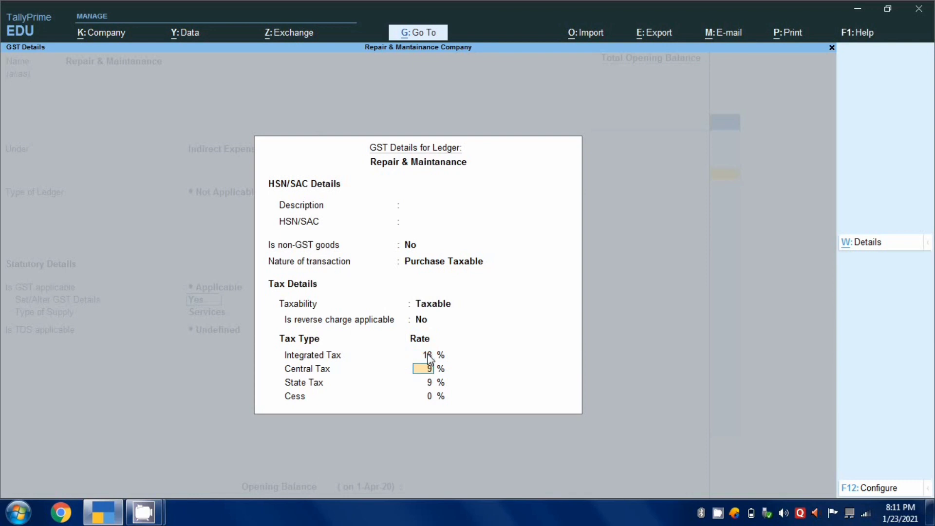
key("Return")
key("Return")
key("Return")
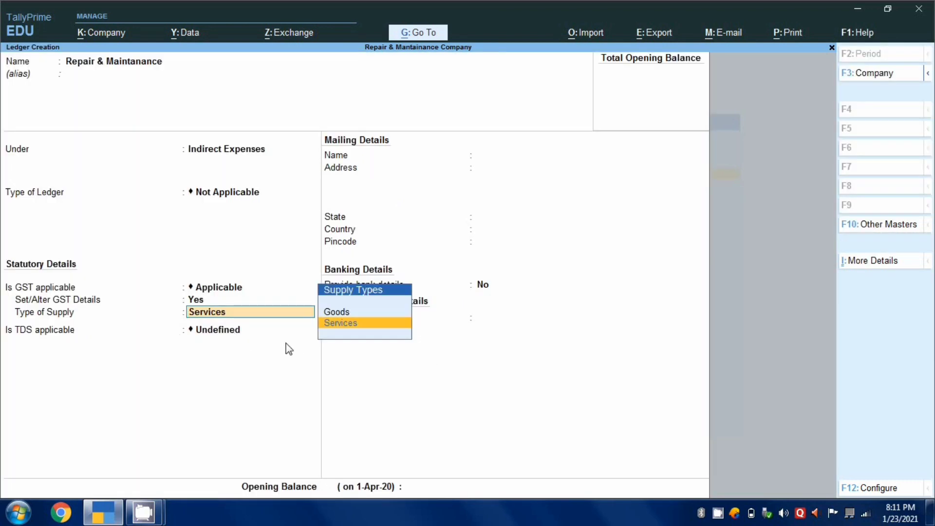
key("Return")
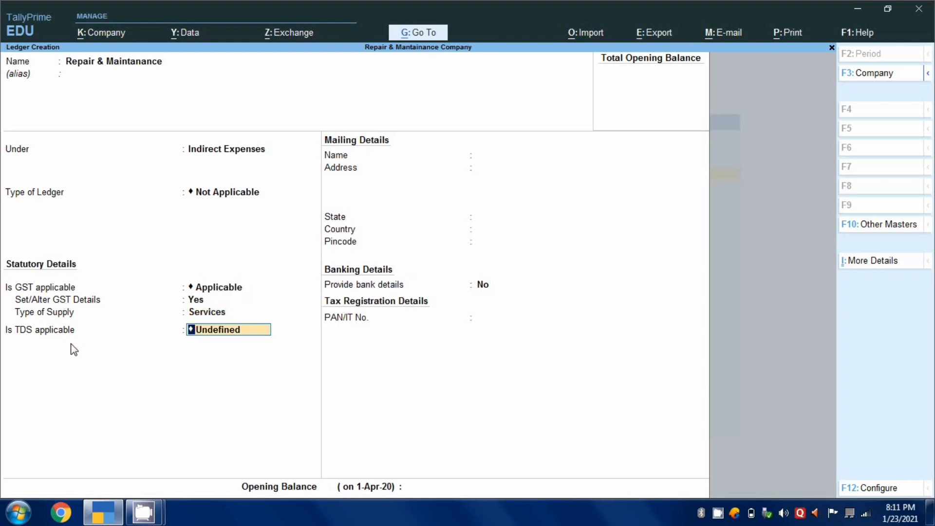
- Make TDS applicable on the expense ledger with Repair & Maintanace Contractor as the nature of payment
key("y")
key("Up")
key("Up")
key("Return")
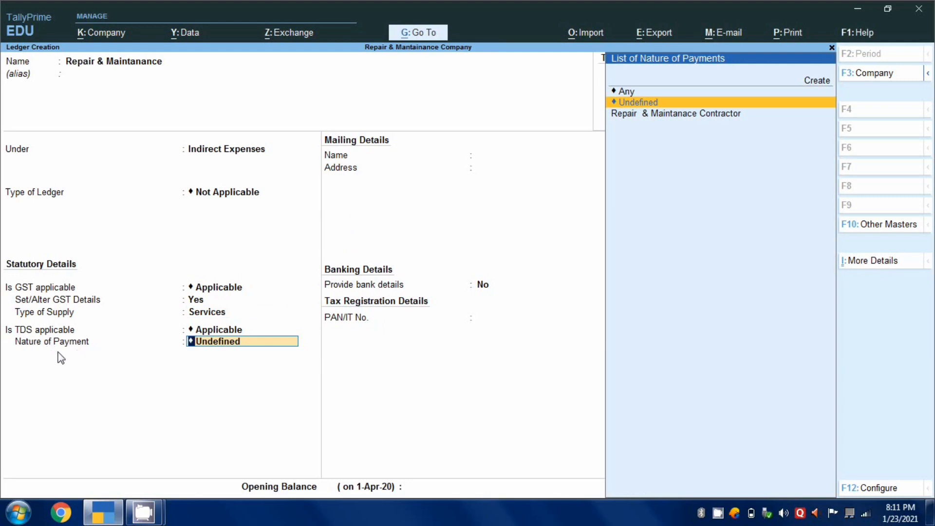
left_click(636, 119)
key("BackSpace")
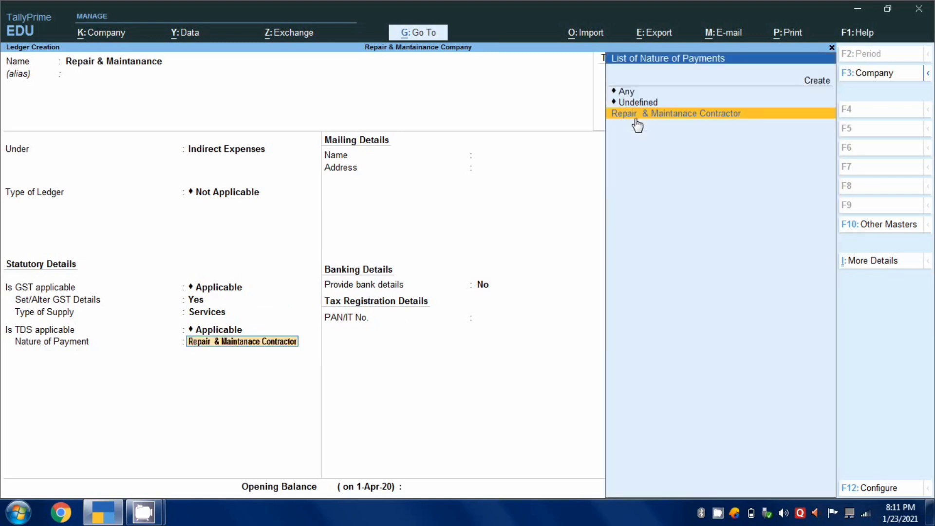
- Review the section, PAN rates and exemption limit of the Repair & Maintanace Contractor nature of payment and accept it
key("ctrl+Return")
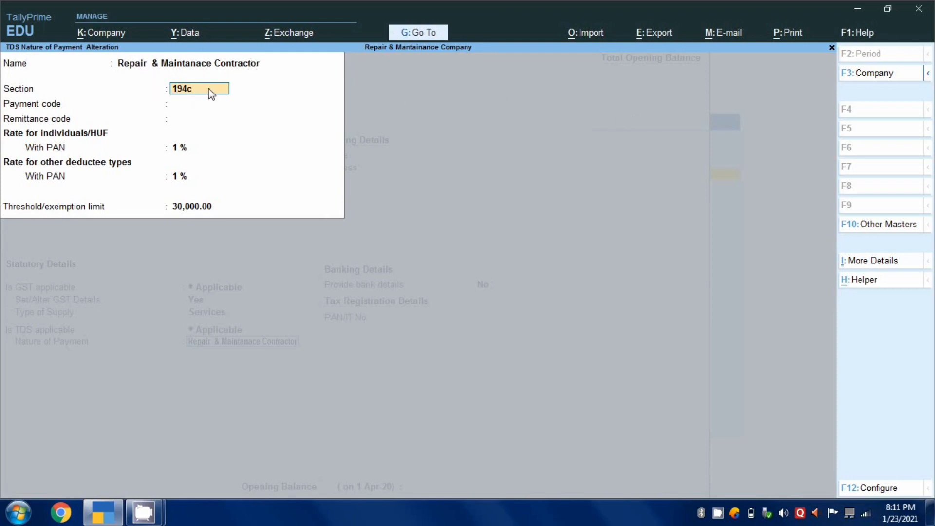
key("Return")
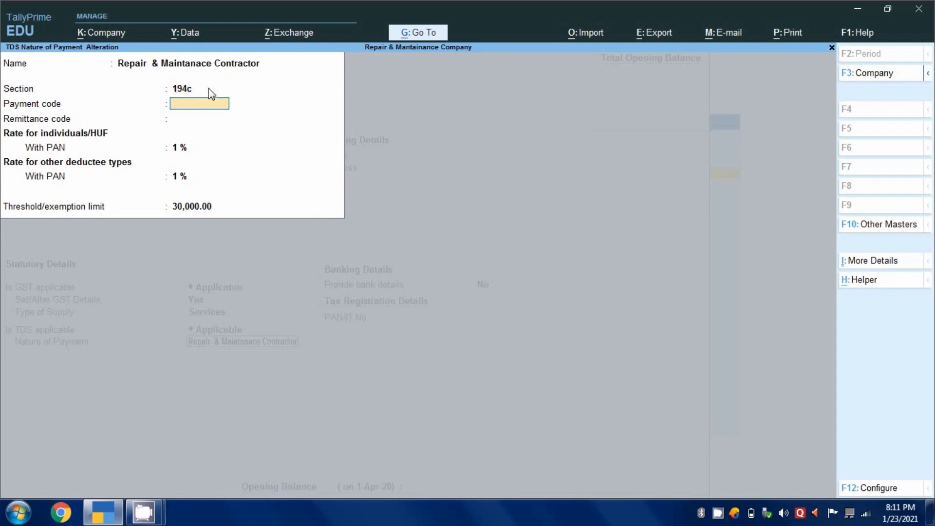
key("Return")
key("Return")
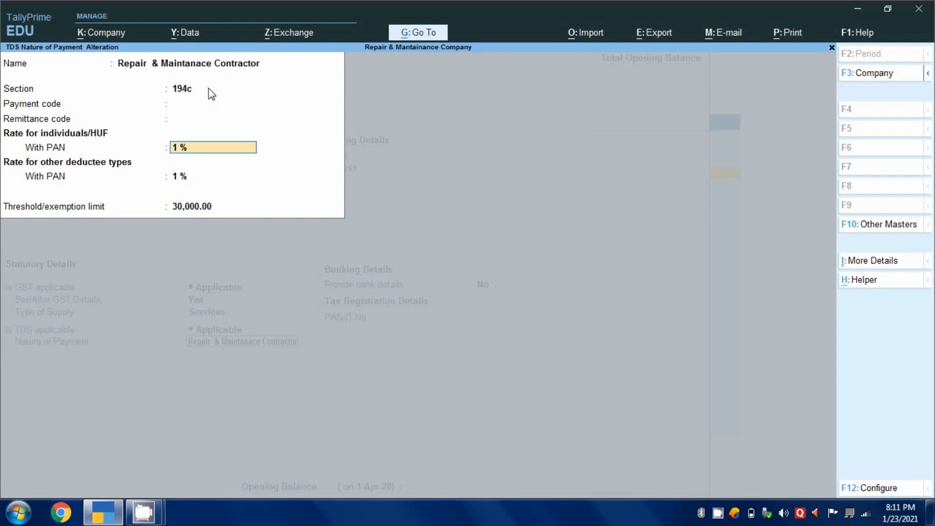
key("Return")
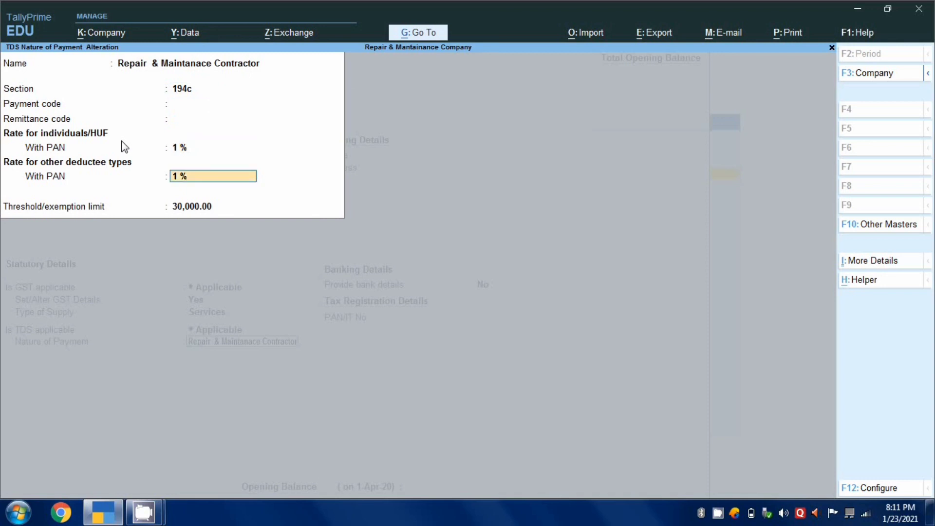
key("Return")
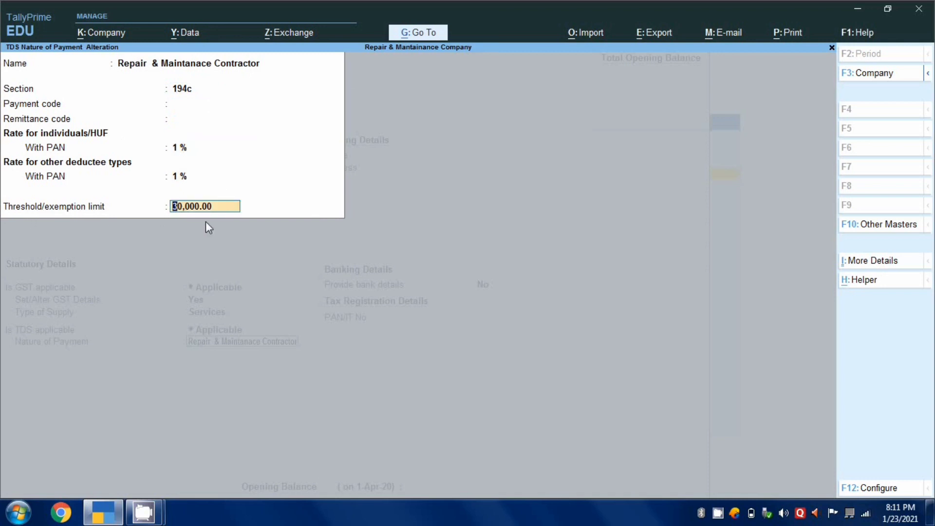
key("Return")
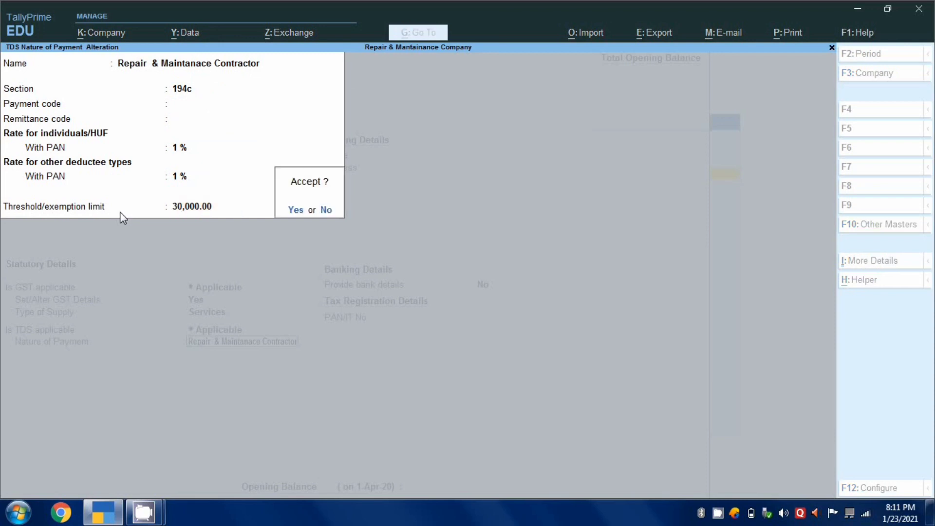
key("Return")
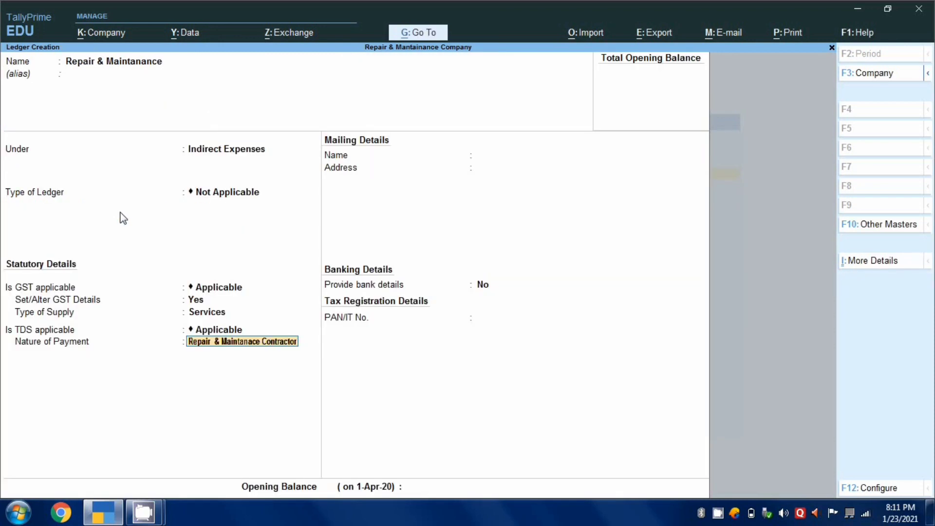
- Save the expense ledger and start a new ledger named "Tds on Contract" under Duties & Taxes
key("ctrl+a")
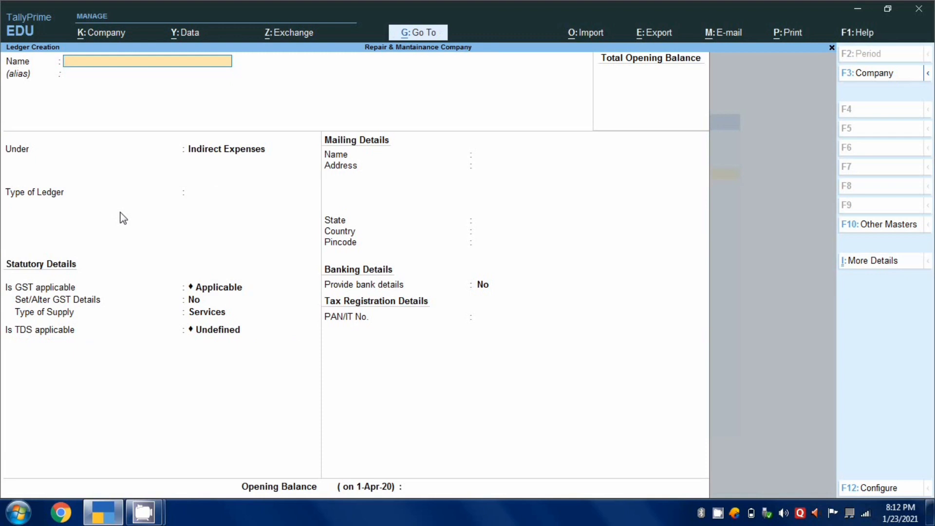
type("Tds on Contract")
key("Return")
key("Return")
type("Du")
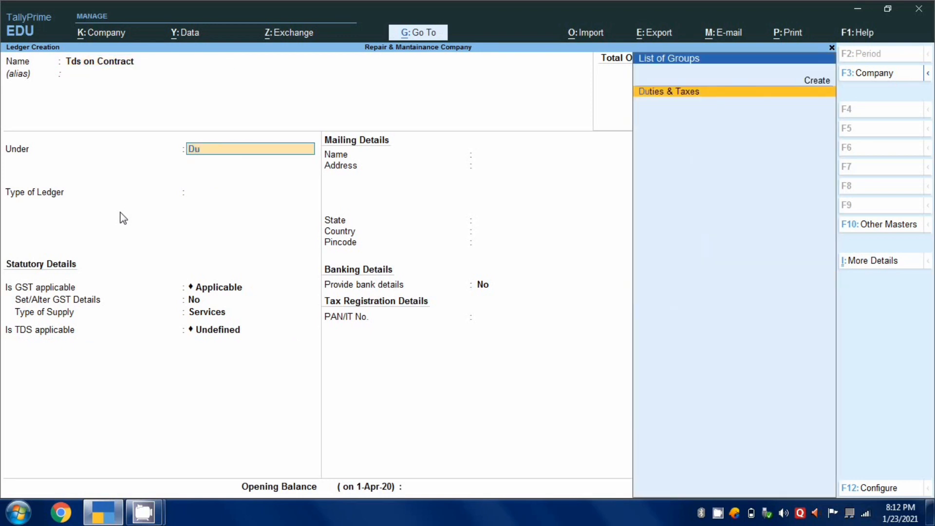
key("Return")
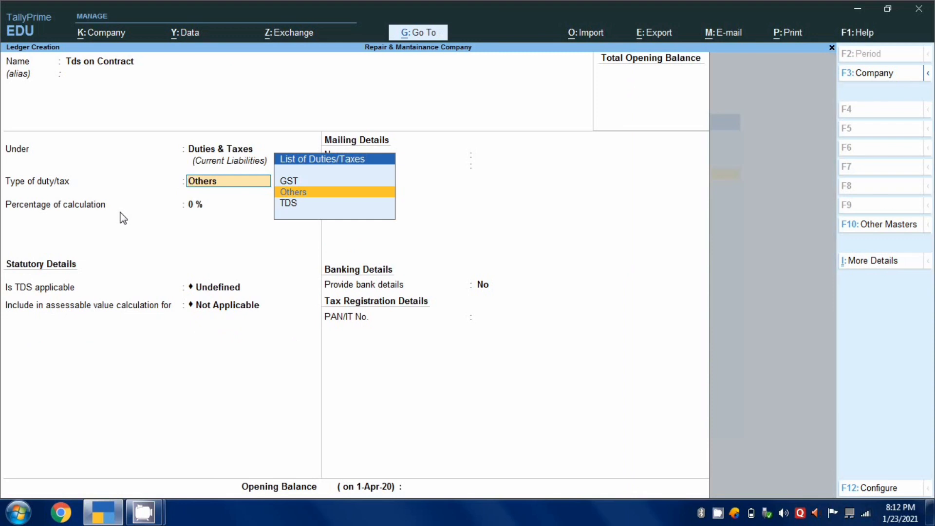
- Set the duty type to TDS with nature of payment Repair & Maintanace Contractor and save the Tds on Contract ledger
key("Down")
key("Return")
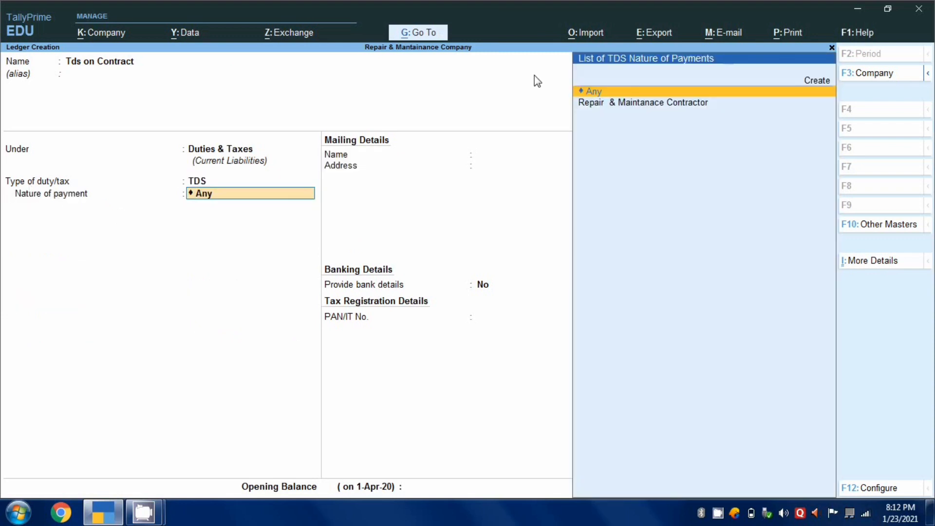
left_click(617, 105)
key("Return")
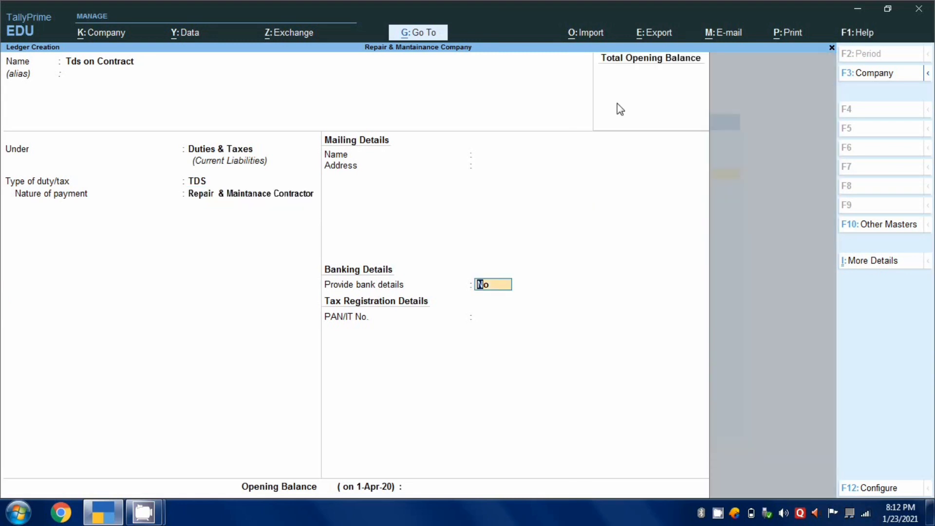
key("Return")
key("Return")
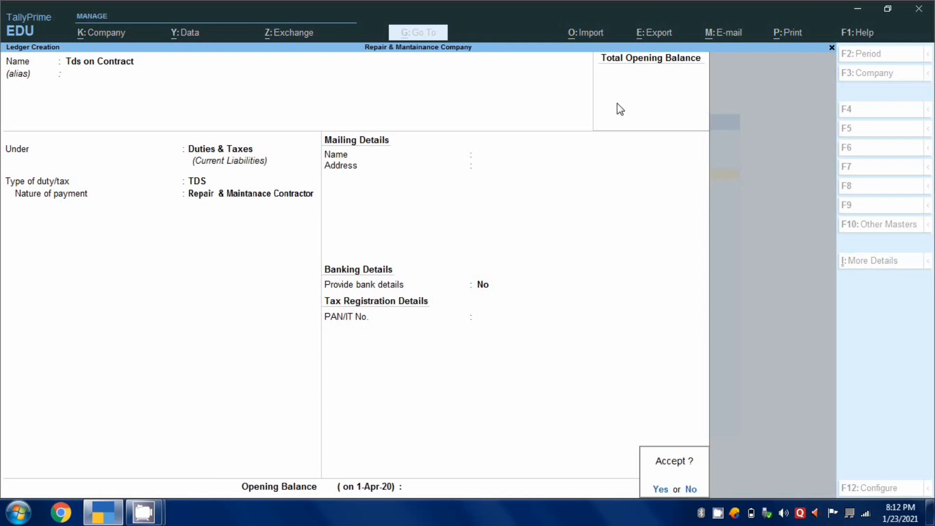
key("Return")
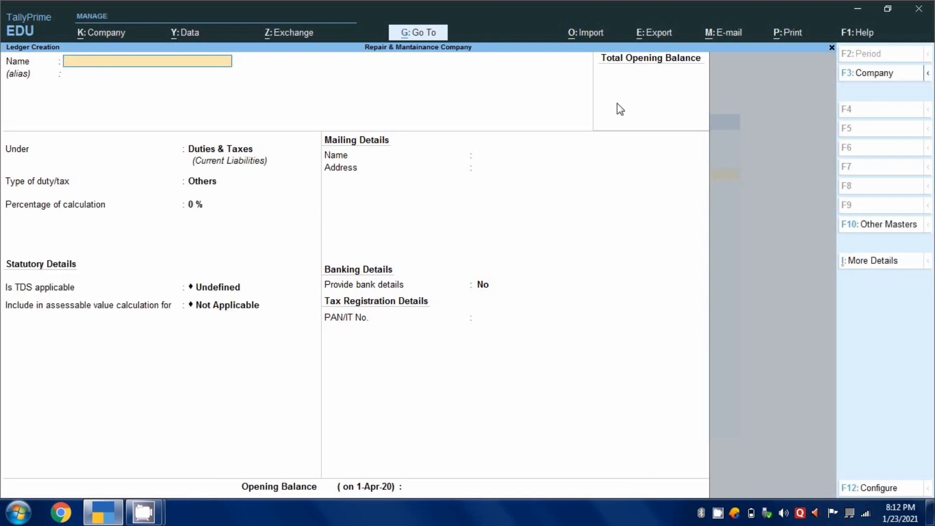
- Start a ledger named "Igst" under Duties & Taxes with duty type GST and tax type Integrated Tax
type("Igst")
key("Return")
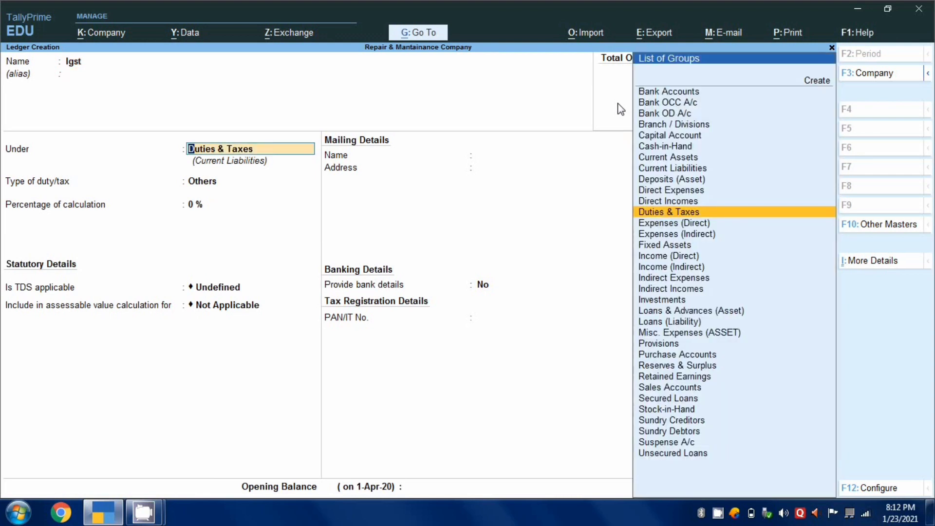
key("Return")
key("Up")
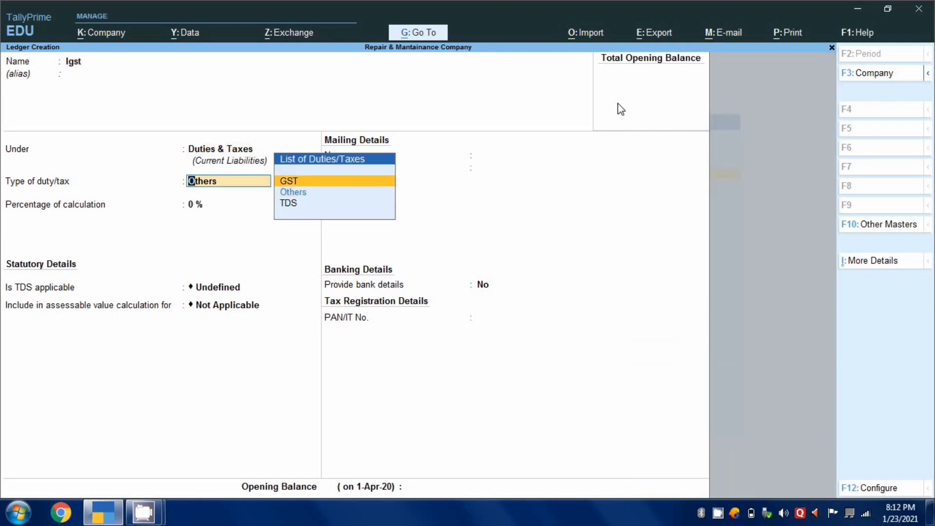
key("Return")
key("Down")
key("Down")
key("Return")
- Keep the Igst ledger's calculation percentage at 0 %, set its rounding method to Not Applicable, and save it
key("Return")
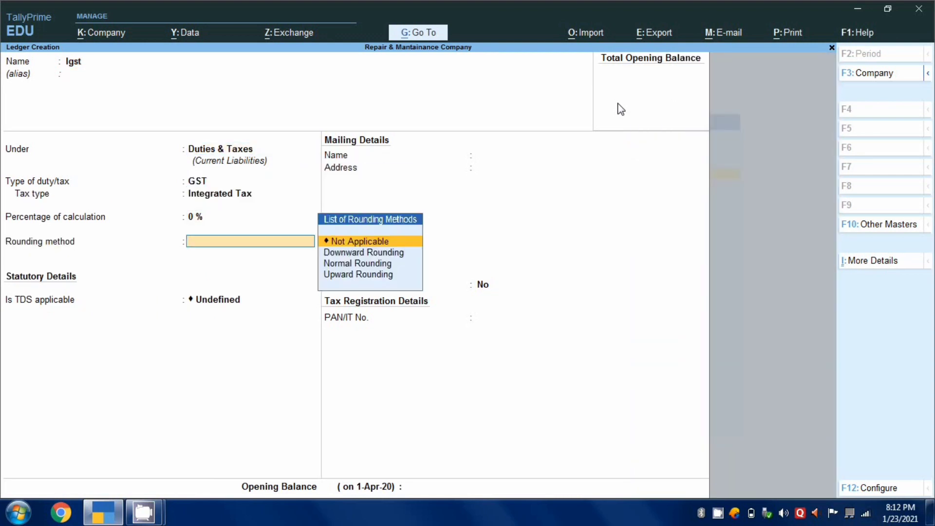
key("Return")
key("Return")
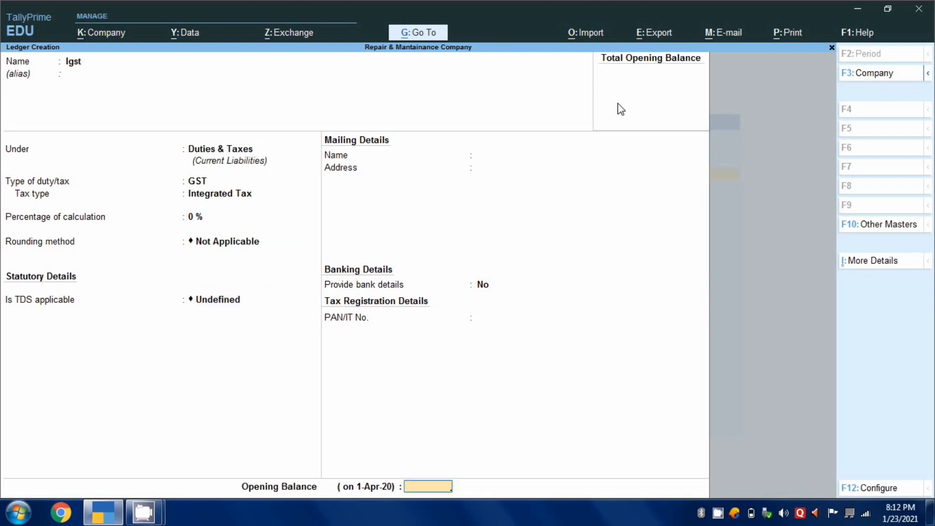
key("Return")
key("Return")
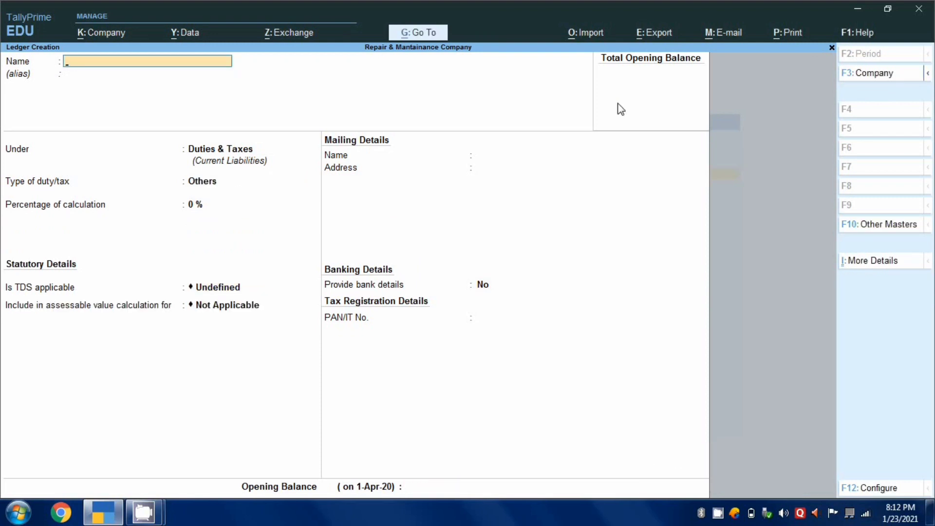
- Start a ledger named "Cgst" under Duties & Taxes with duty type GST and tax type Central Tax
type("Cgs")
key("Return")
key("Return")
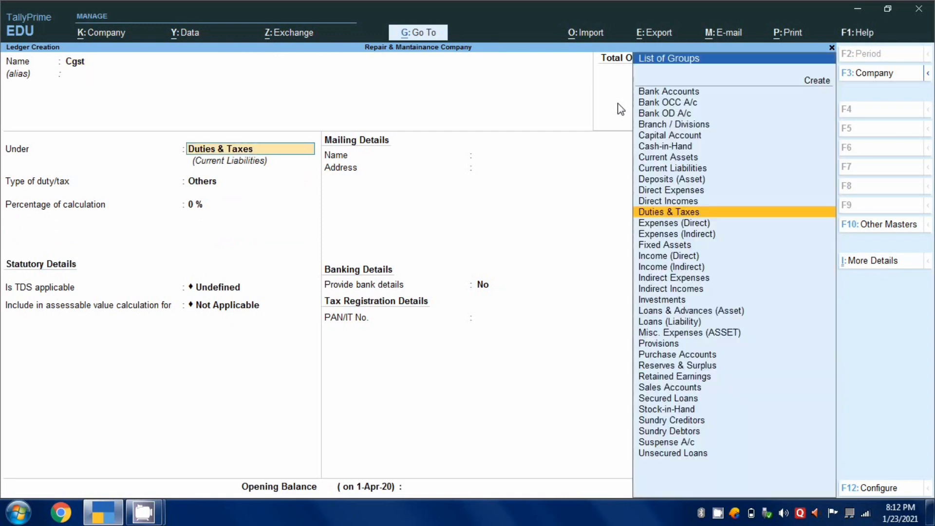
key("Return")
key("Down")
key("Up")
key("Up")
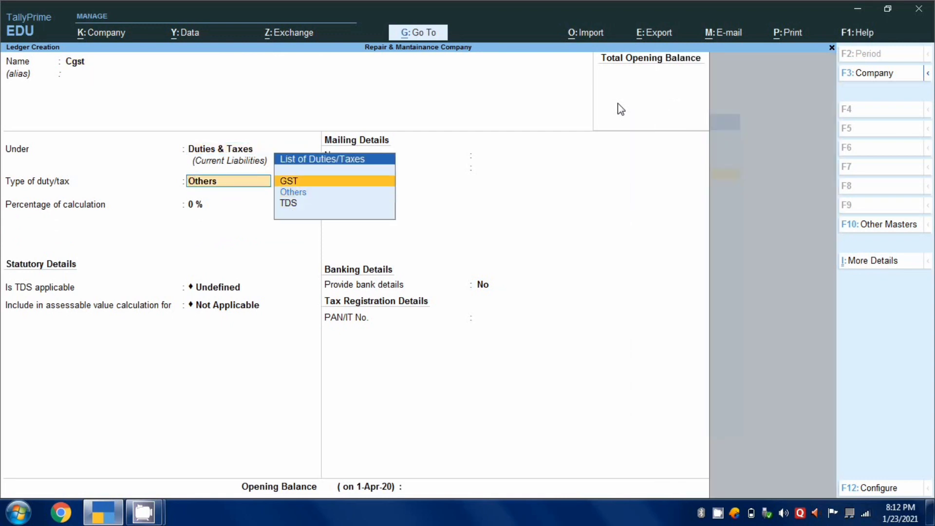
key("Return")
key("Return")
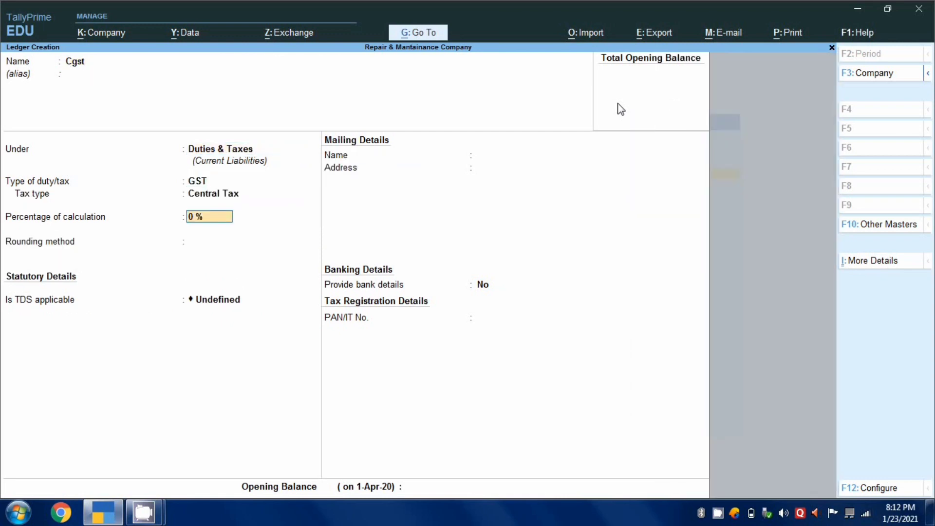
- Keep the Cgst ledger's calculation percentage at 0 %, set its rounding method to Not Applicable, and save it
key("Return")
key("Return")
key("Return")
key("Return")
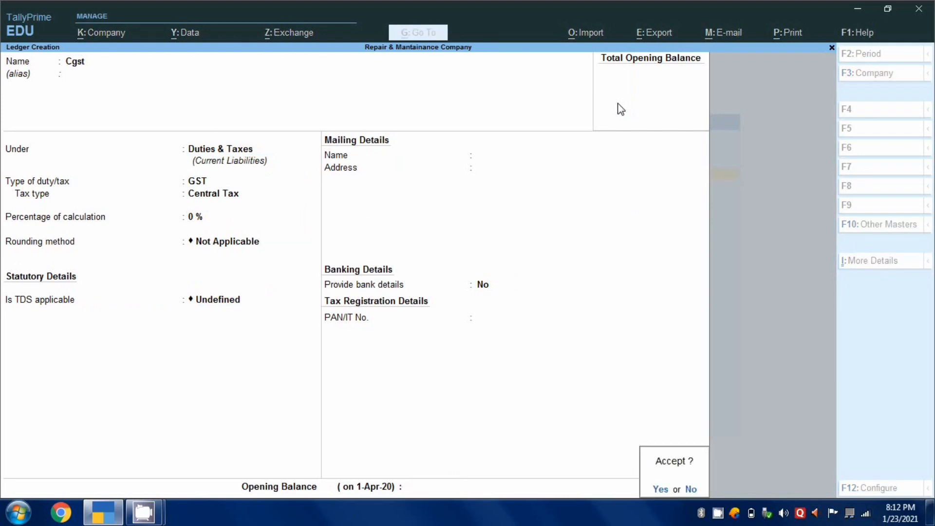
key("Return")
- Start a ledger named "Sgst" under Duties & Taxes with duty type GST and tax type State Tax
type("Sg")
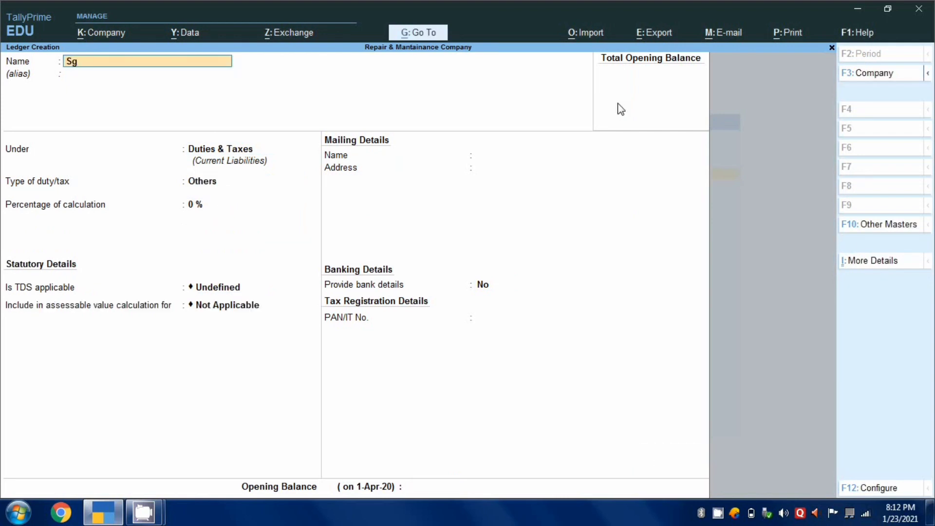
type("st")
key("Return")
key("Return")
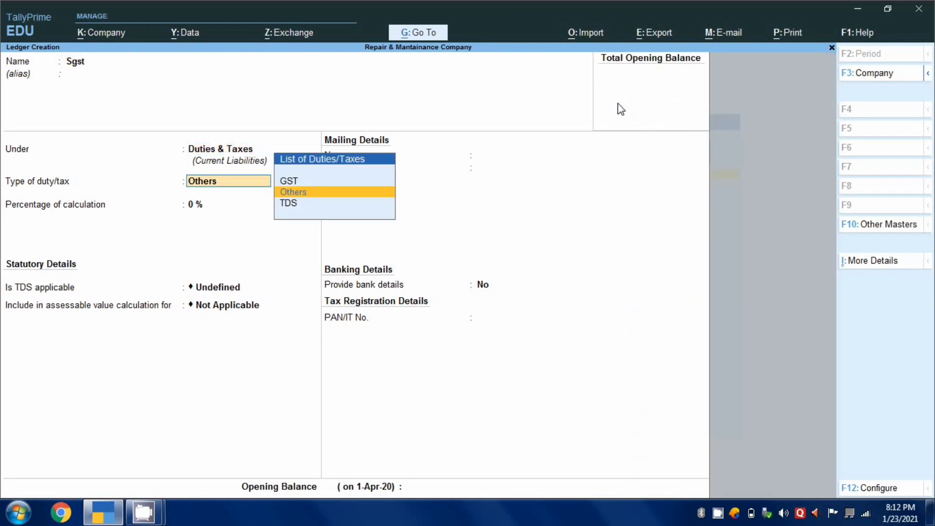
key("Up")
key("Return")
key("Down")
key("Down")
key("Down")
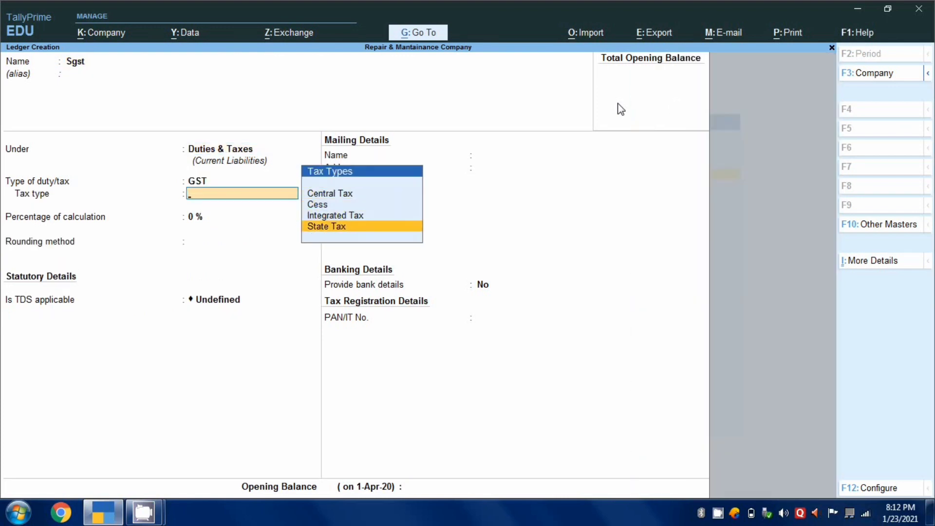
key("Return")
- Keep the Sgst ledger at 0 % with rounding method Not Applicable, save it, and return to the Gateway of Tally
key("Return")
key("Return")
key("Return")
key("Return")
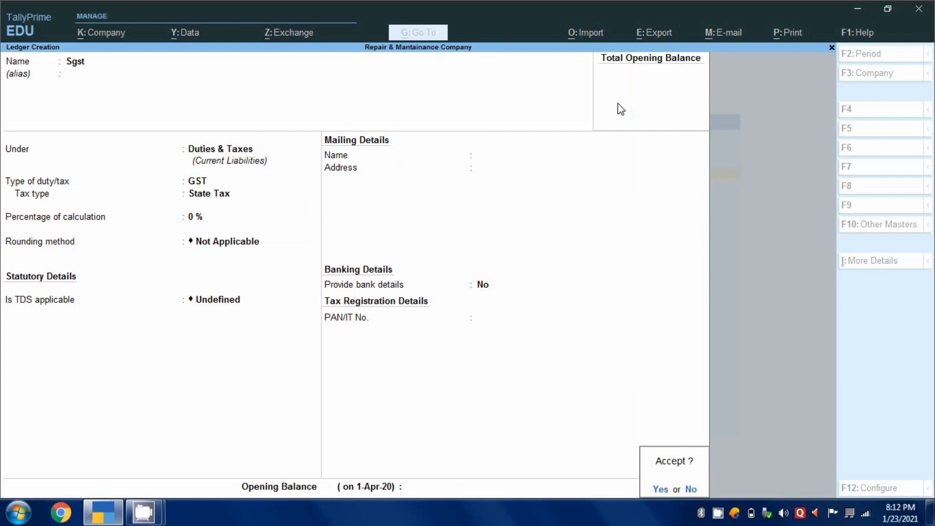
key("Return")
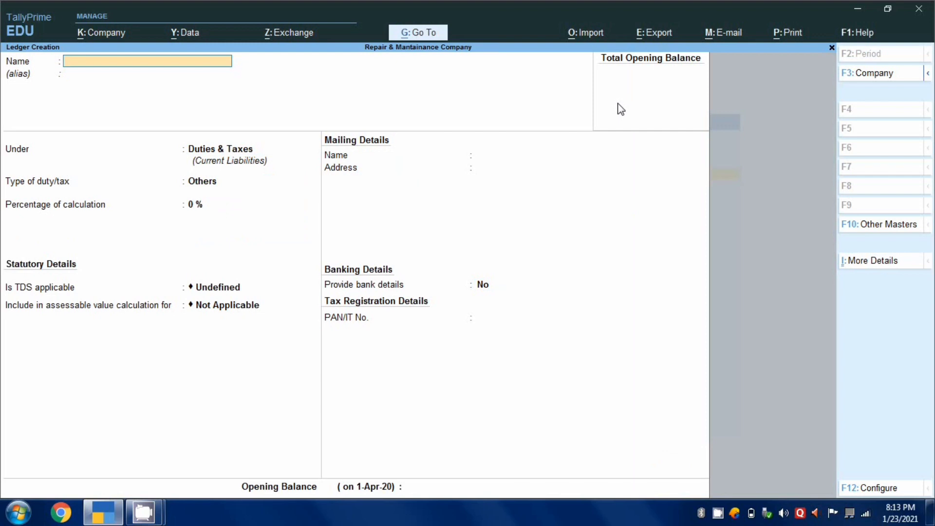
key("Escape")
key("Escape")
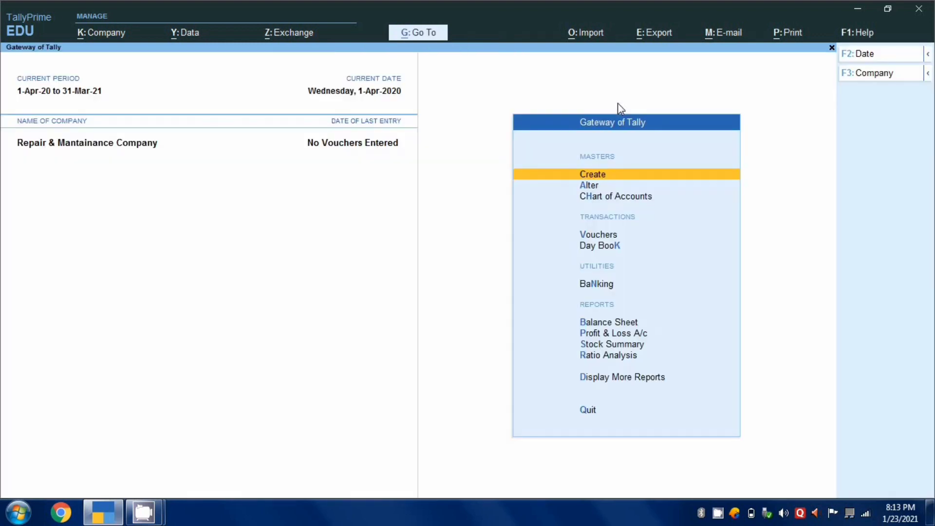
- Open a new purchase voucher and change its mode to Accounting Invoice
key("v")
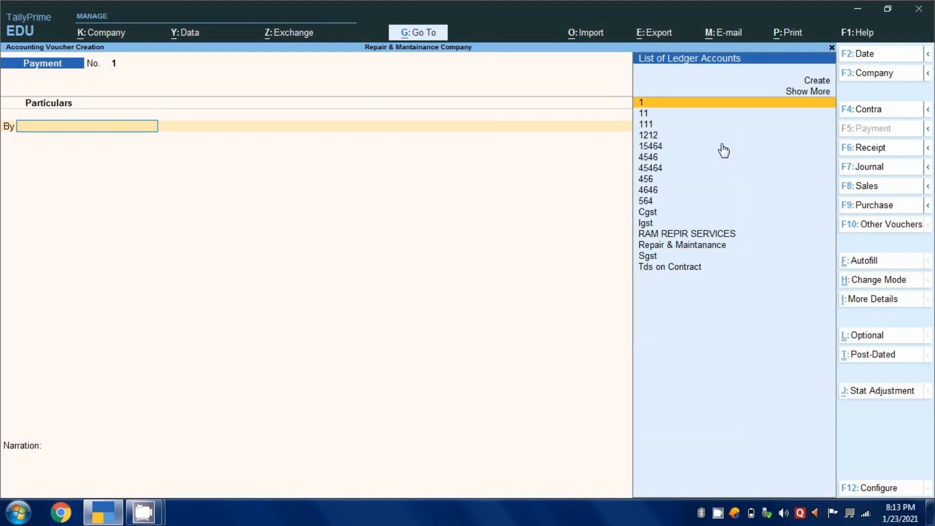
left_click(877, 208)
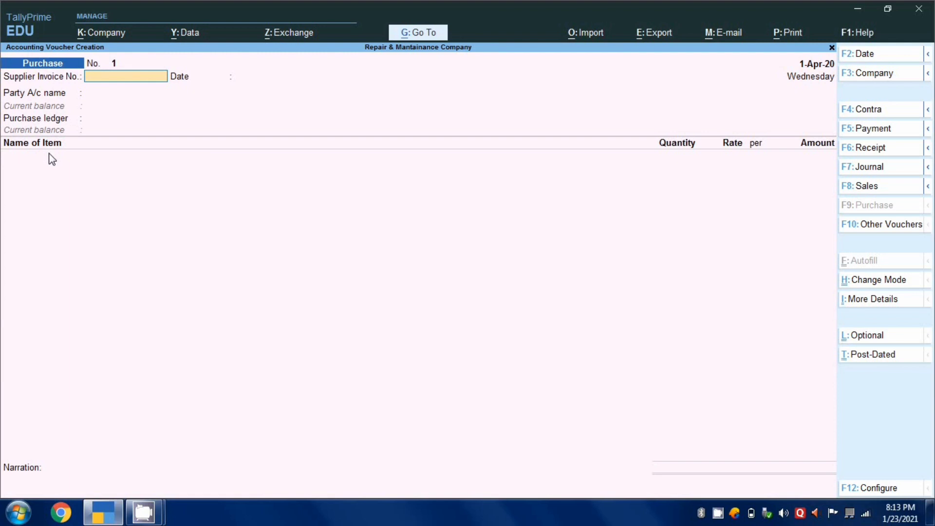
left_click(862, 287)
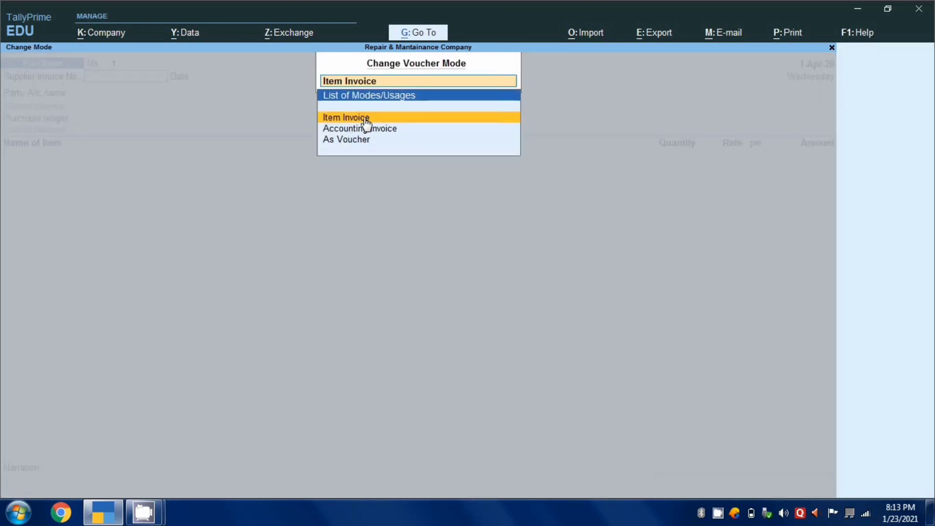
left_click(354, 129)
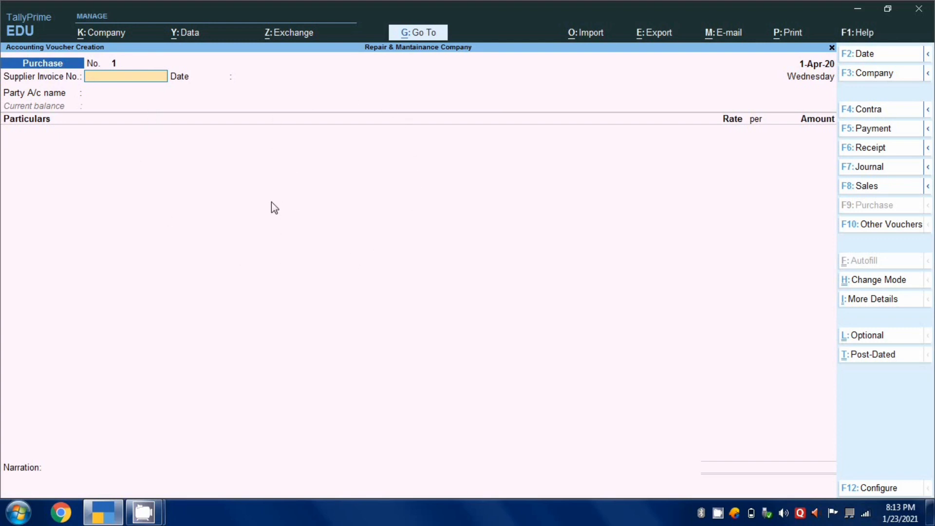
- Date the purchase voucher 1-Jan-21 and enter supplier invoice number 123654 with the same invoice date
key("F2")
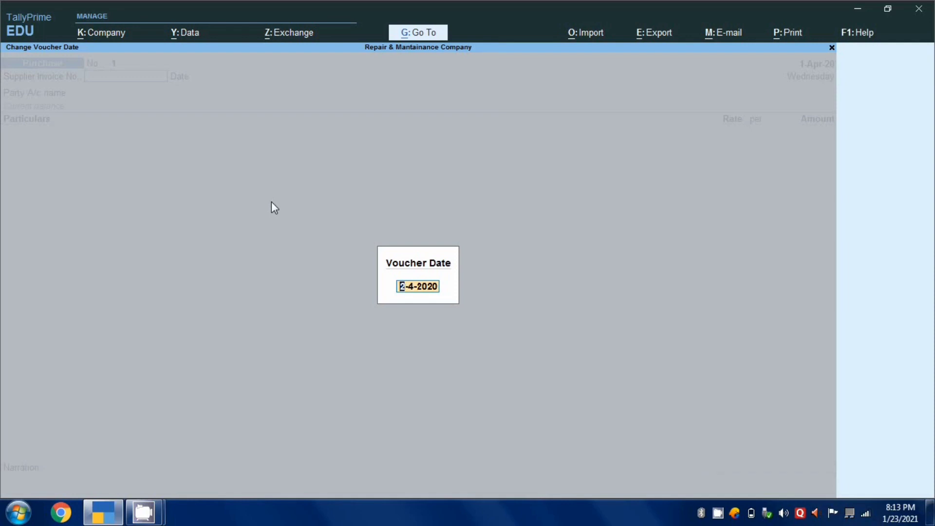
type("1.1")
key("Return")
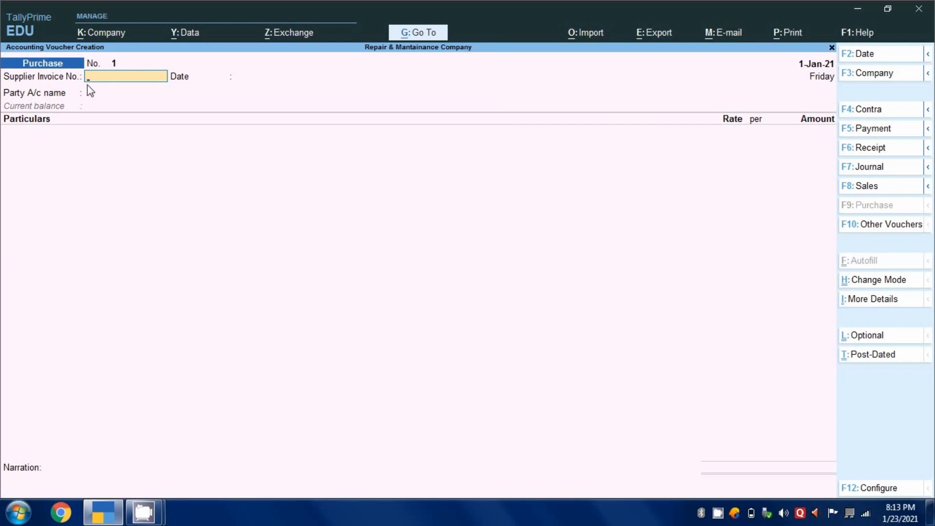
key("Return")
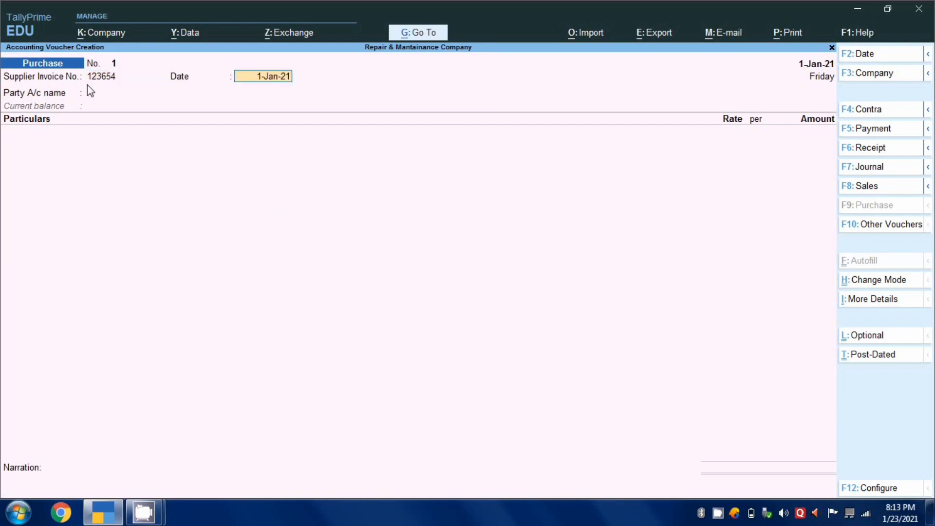
key("Return")
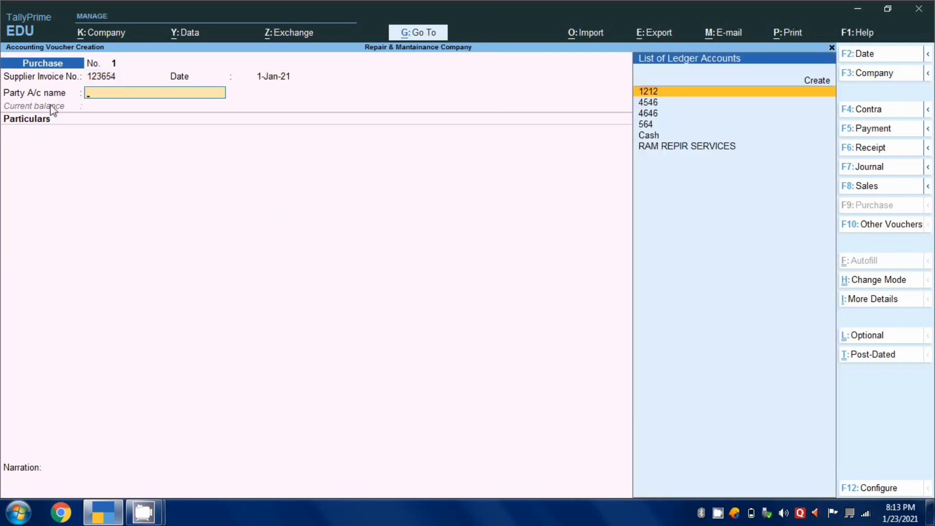
- Choose RAM REPIR SERVICES as the party account, leaving the receipt details blank and accepting the default party details
left_click(697, 147)
key("Return")
key("Return")
key("Return")
key("Return")
key("Return")
key("Return")
key("Return")
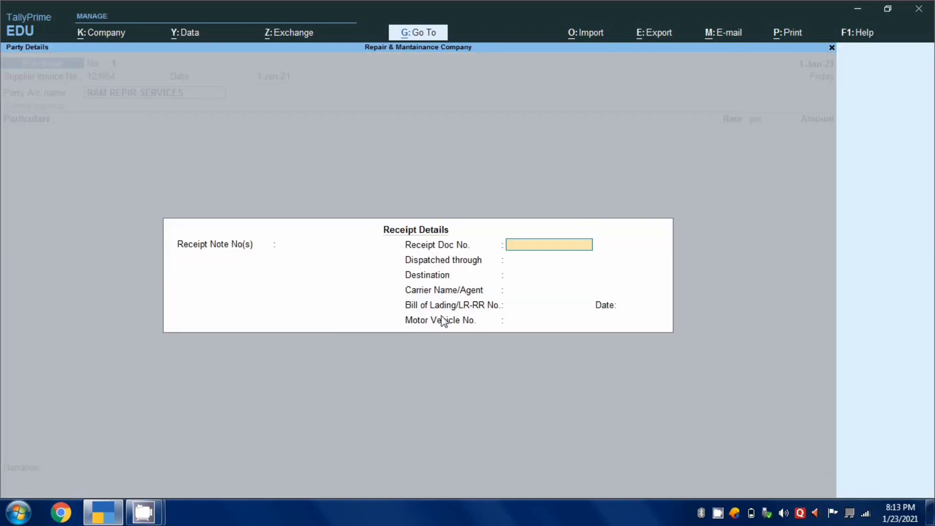
key("Return")
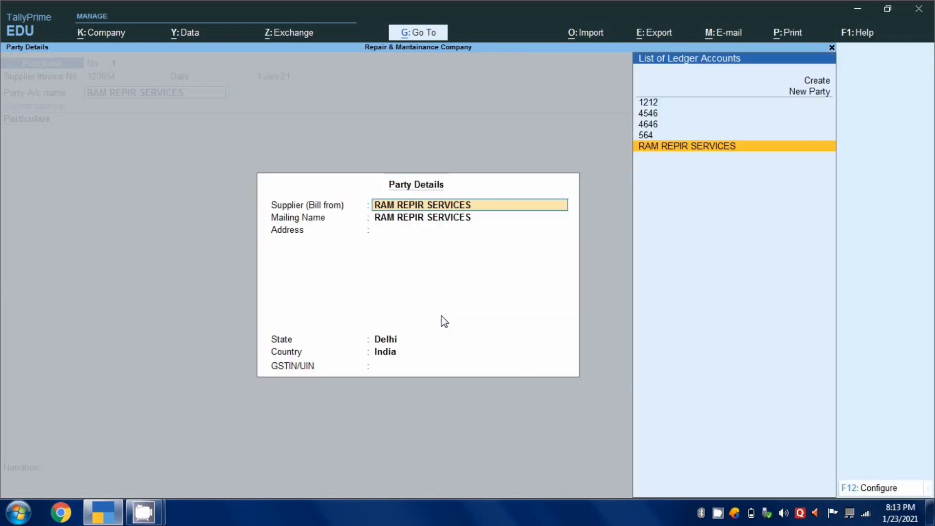
key("Return")
key("Return")
key("Return")
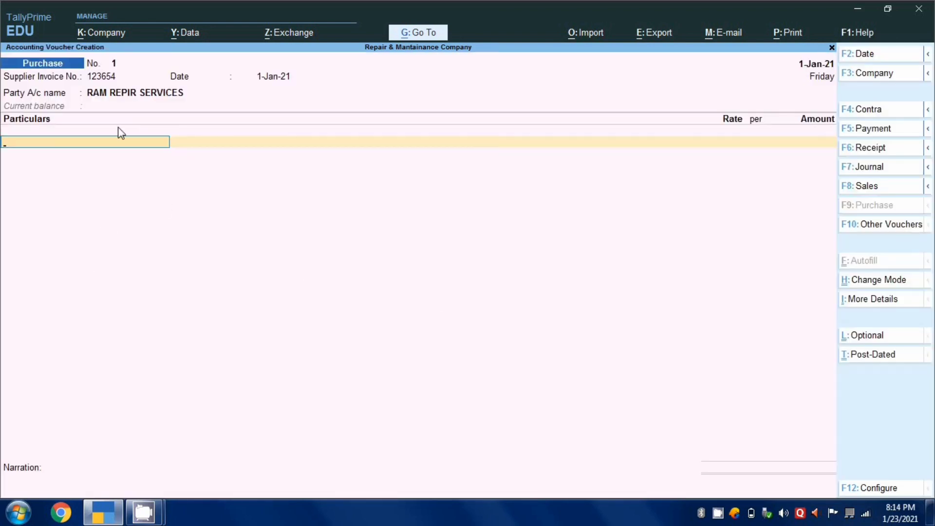
- Add the Repair & Maintanance expense for 20,000 to the voucher and accept its default tax classification
type("Re")
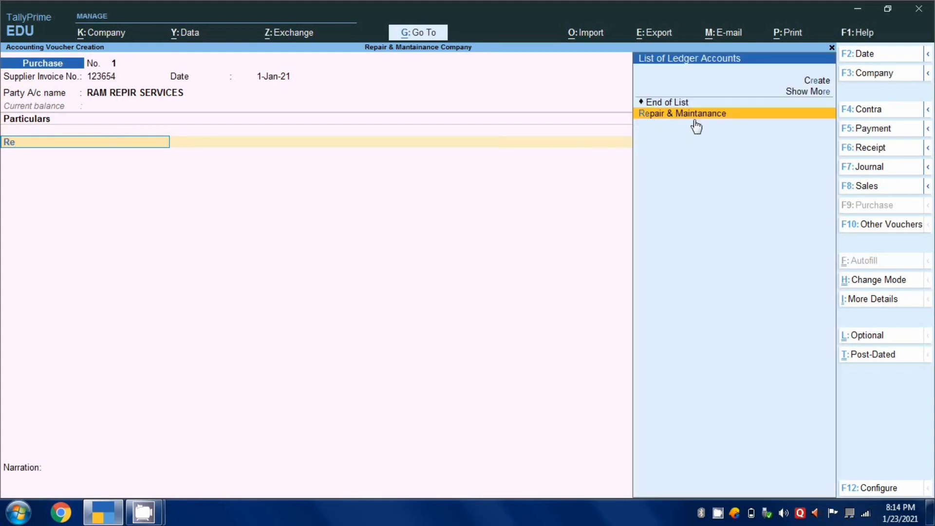
key("Return")
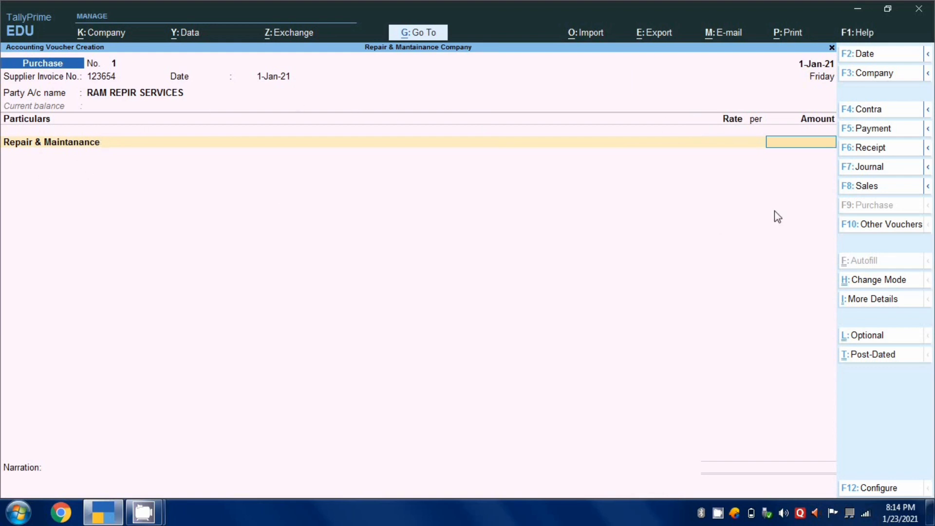
type("25")
key("BackSpace")
key("BackSpace")
type("20000")
key("Return")
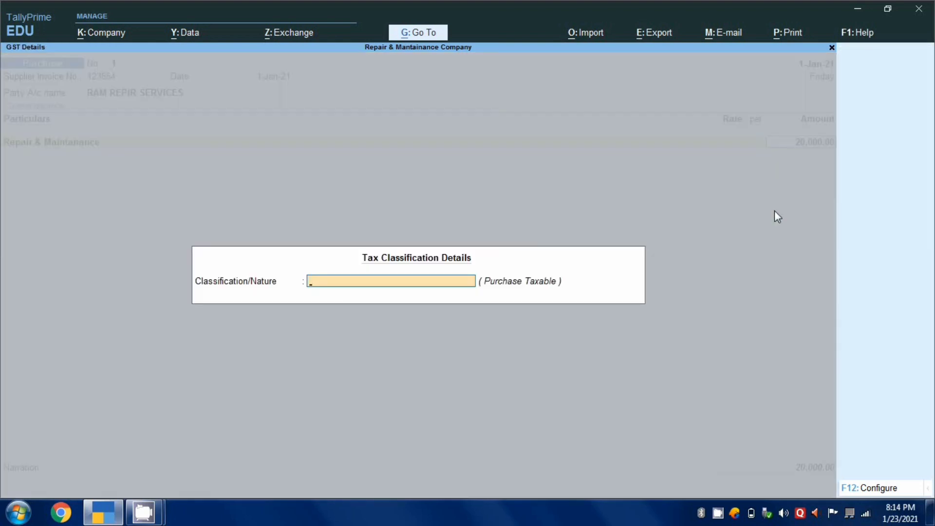
key("Return")
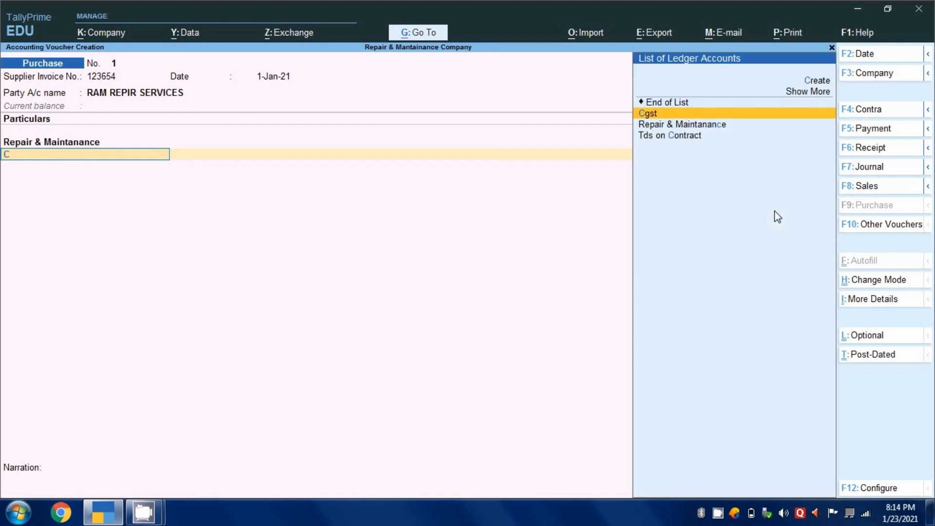
- Add the Cgst and Sgst ledgers with their calculated amounts to the purchase voucher and save it
type("cg")
key("Return")
key("Return")
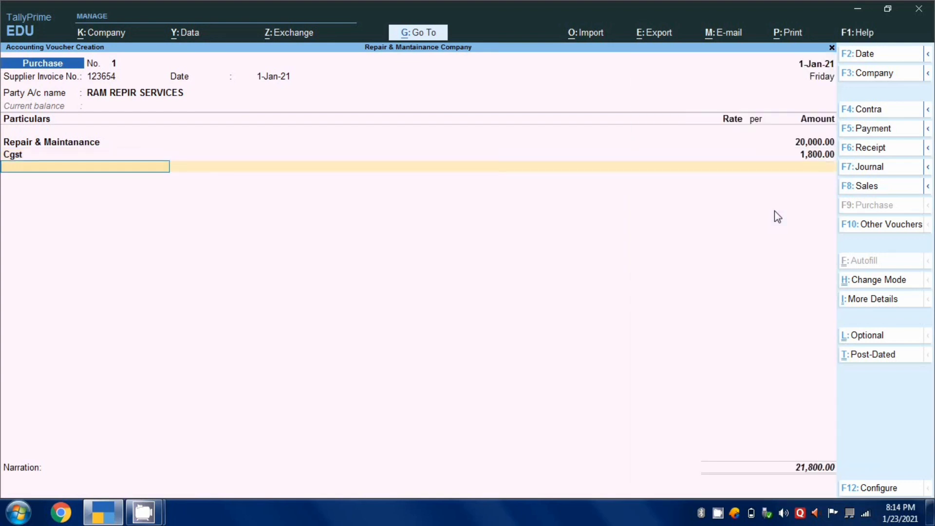
type("s")
key("Return")
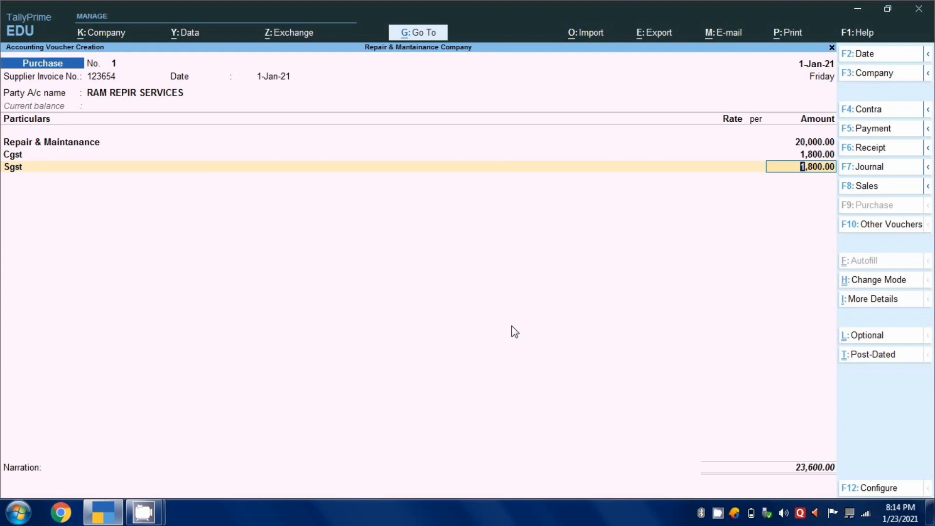
key("ctrl")
key("ctrl+a")
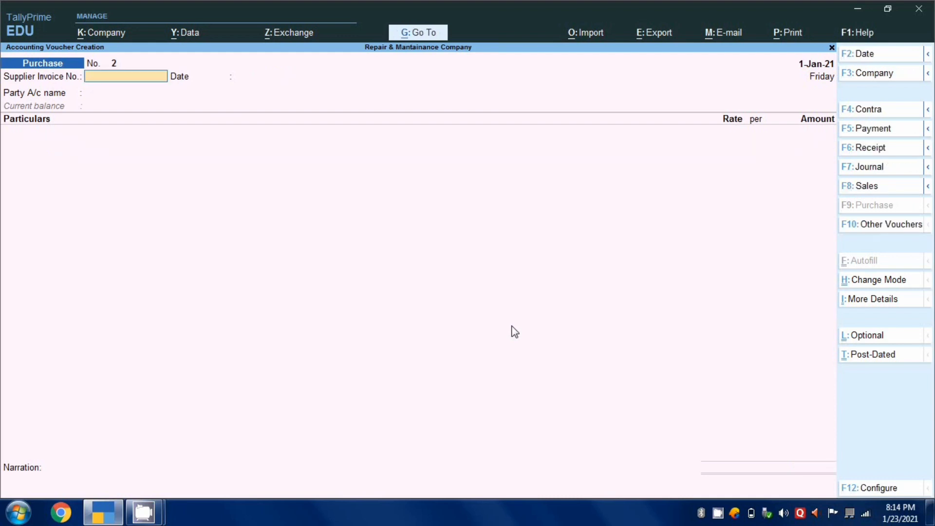
- Date the second purchase voucher 2-Jan-21 and enter supplier invoice number 654 with the same invoice date
key("F2")
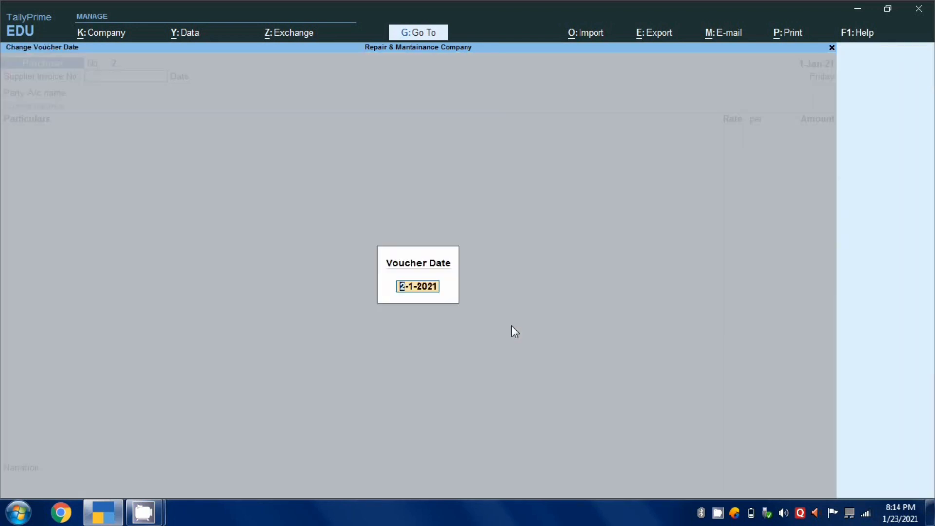
key("Return")
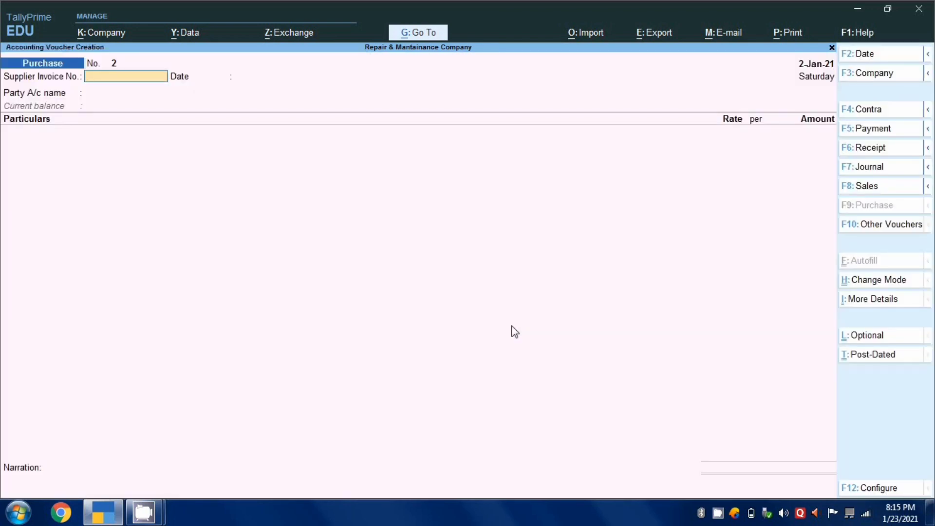
type("654")
key("Return")
key("Return")
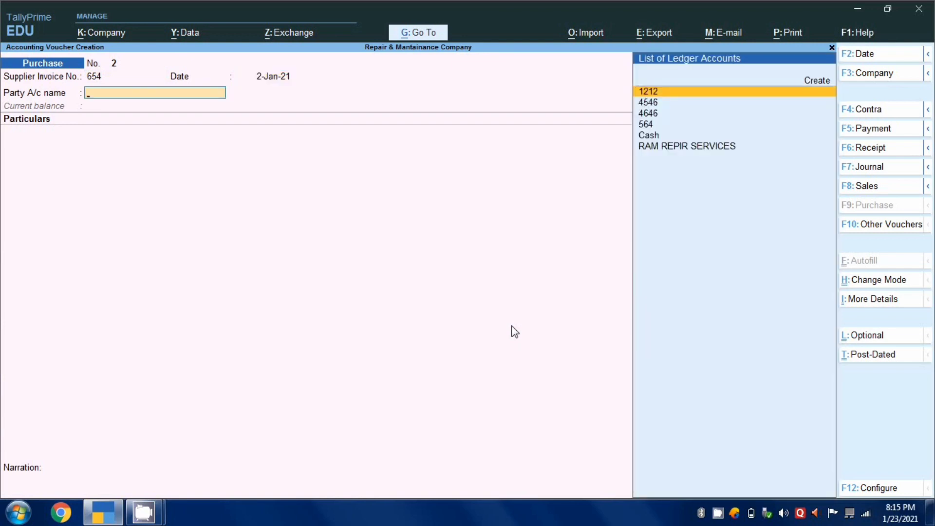
- Start a new party ledger named "Shym Srcvse" under Sundry Creditors from the voucher's party account field
key("Down")
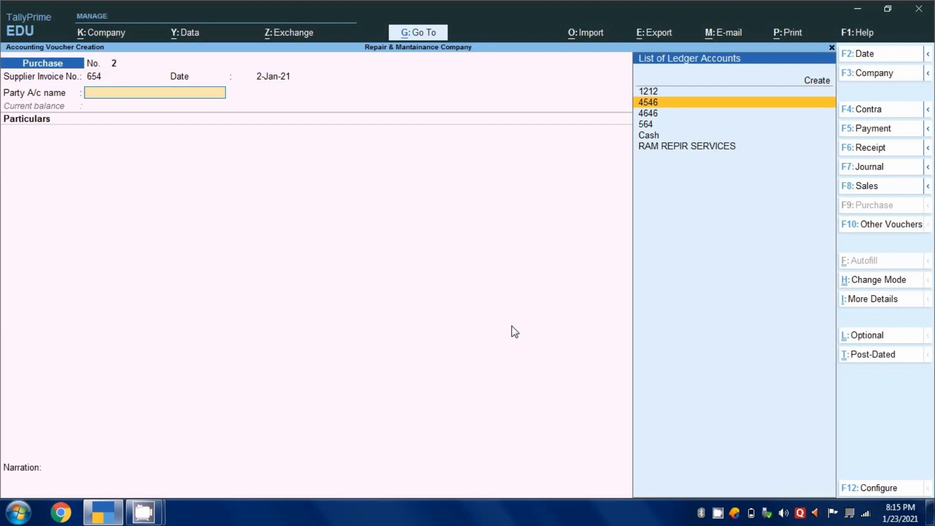
key("alt+c")
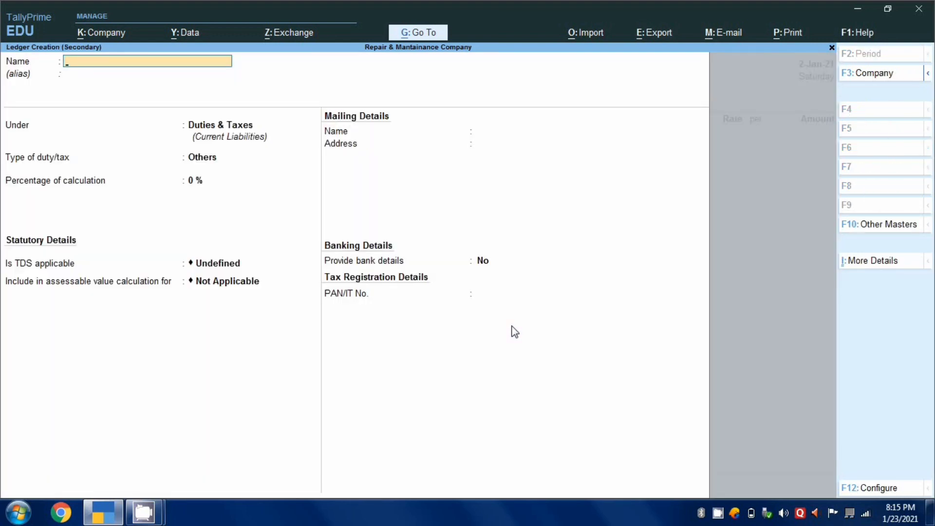
type("Shym Srcvse")
key("Return")
key("Return")
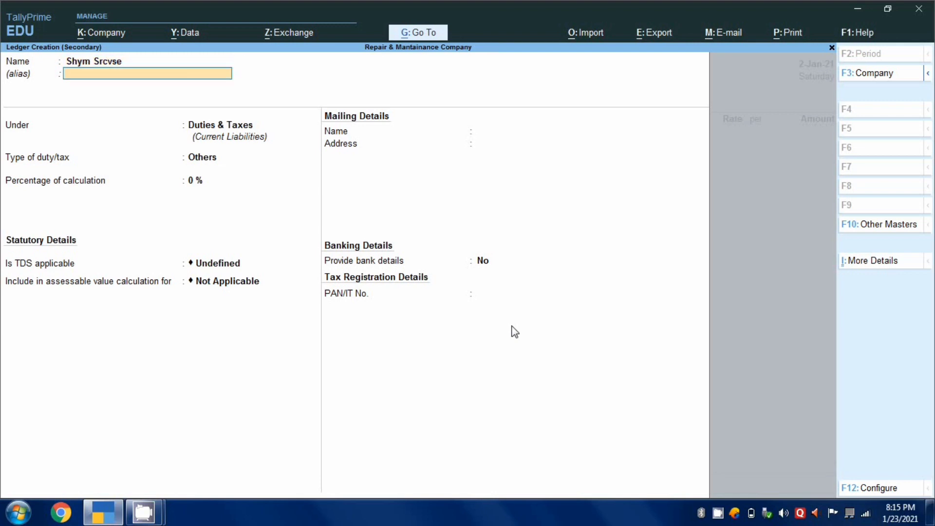
type("Sun")
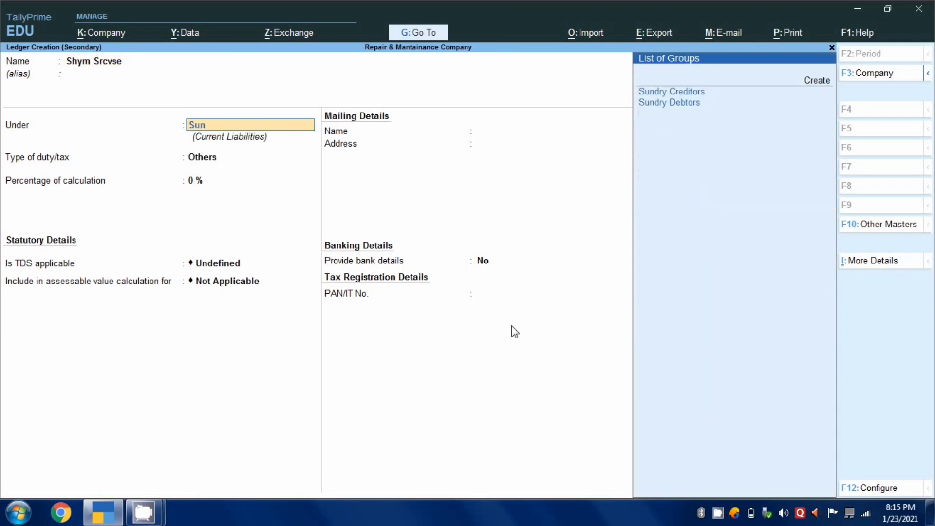
key("Return")
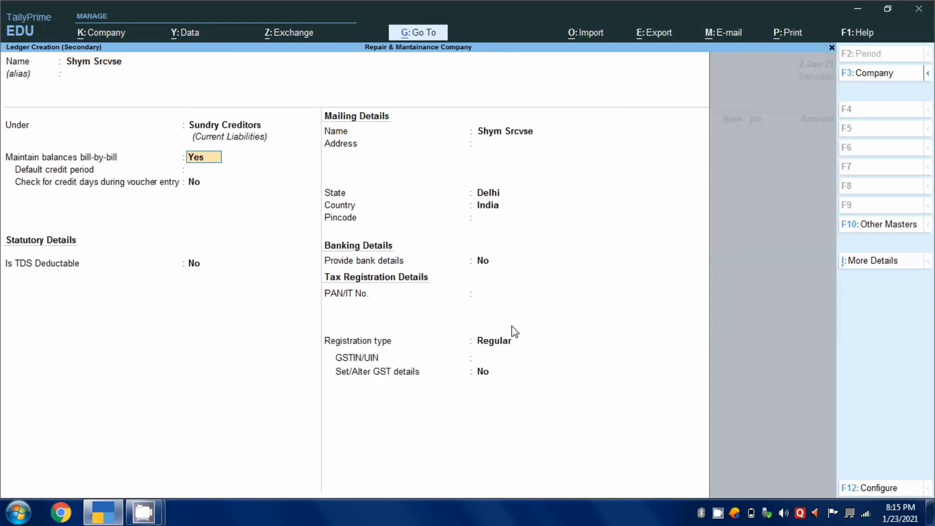
- Keep bill-by-bill balances on for the Shym Srcvse ledger, leave the credit period blank, and set Is TDS Deductable to Yes
key("Return")
key("Return")
key("Return")
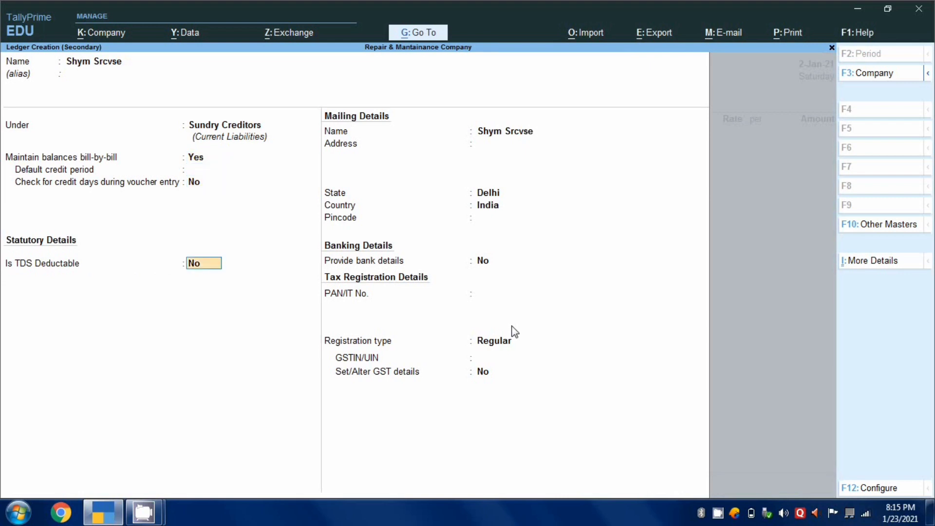
key("Return")
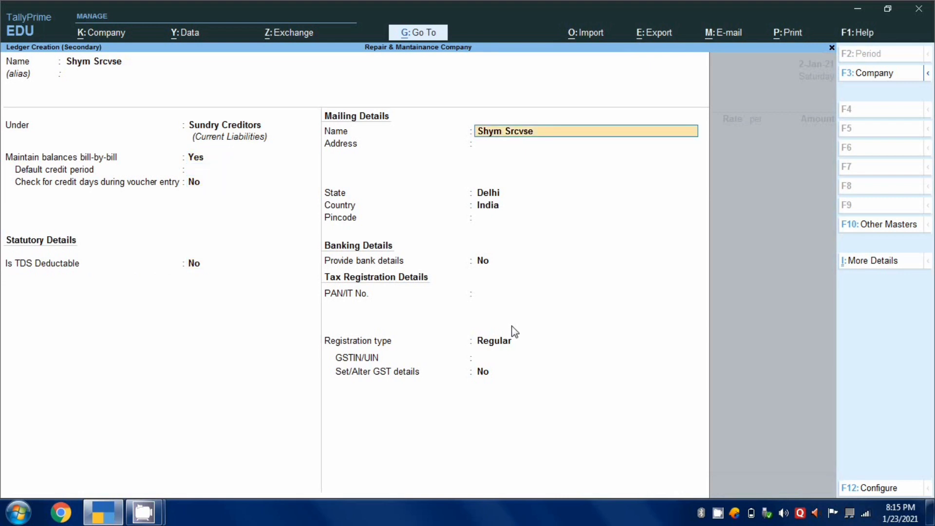
key("Up")
type("y")
key("Return")
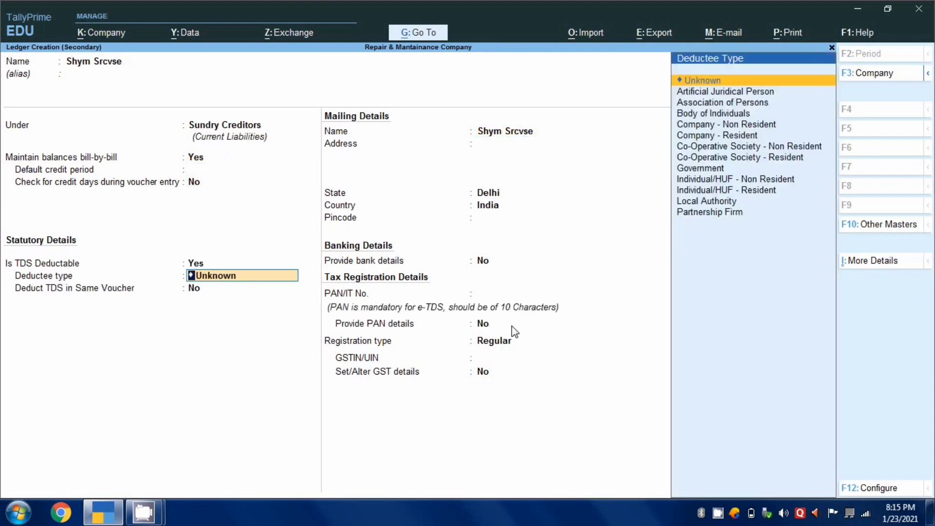
- Set the Shym Srcvse ledger's deductee type to Company - Non Resident and Deduct TDS in Same Voucher to Yes
key("Down")
key("Down")
key("Down")
key("Down")
key("Down")
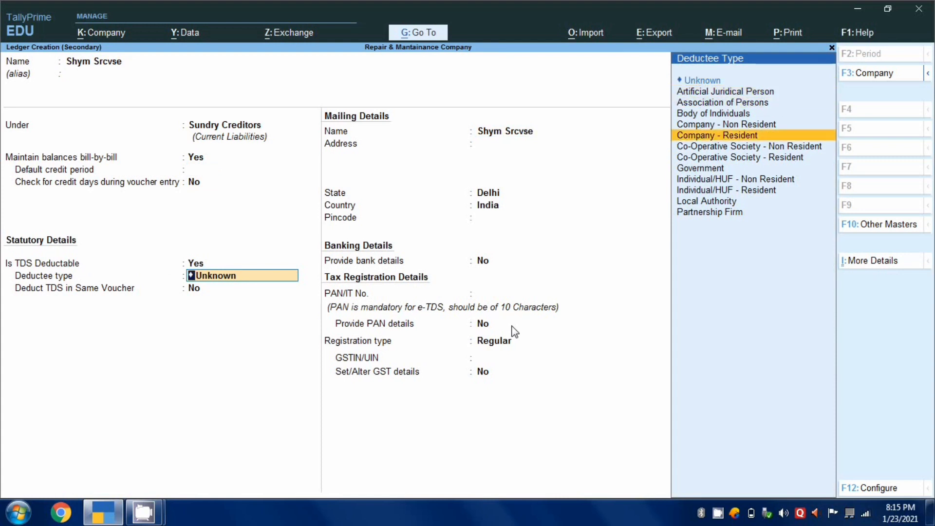
key("Up")
key("Return")
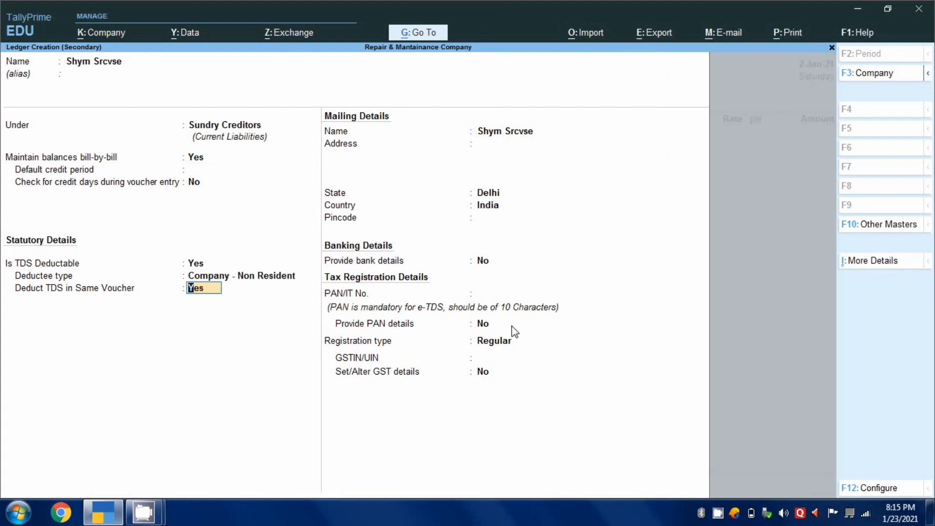
key("Return")
key("Return")
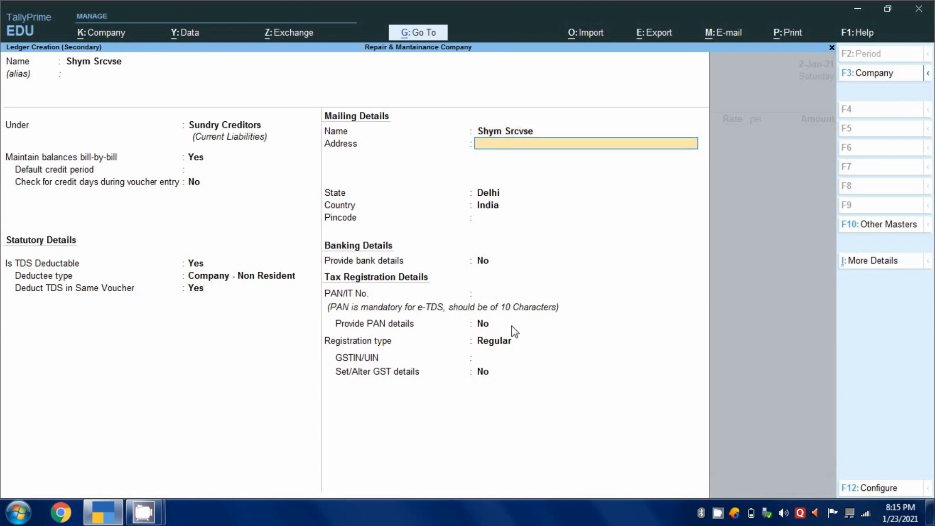
- Keep the default mailing, banking and tax registration details for the Shym Srcvse ledger and save it
key("Return")
key("Return")
key("Return")
key("Return")
key("Return")
key("Return")
key("Return")
key("Return")
key("Return")
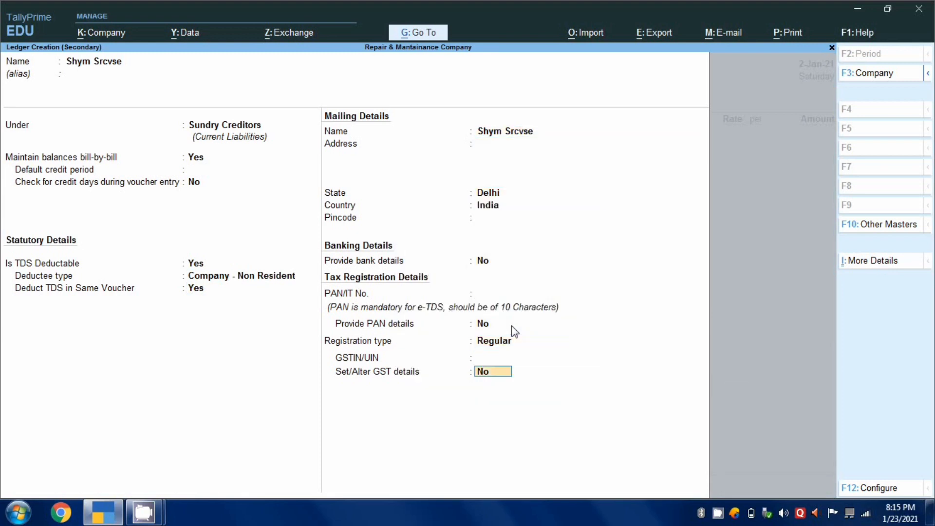
key("Return")
key("Return")
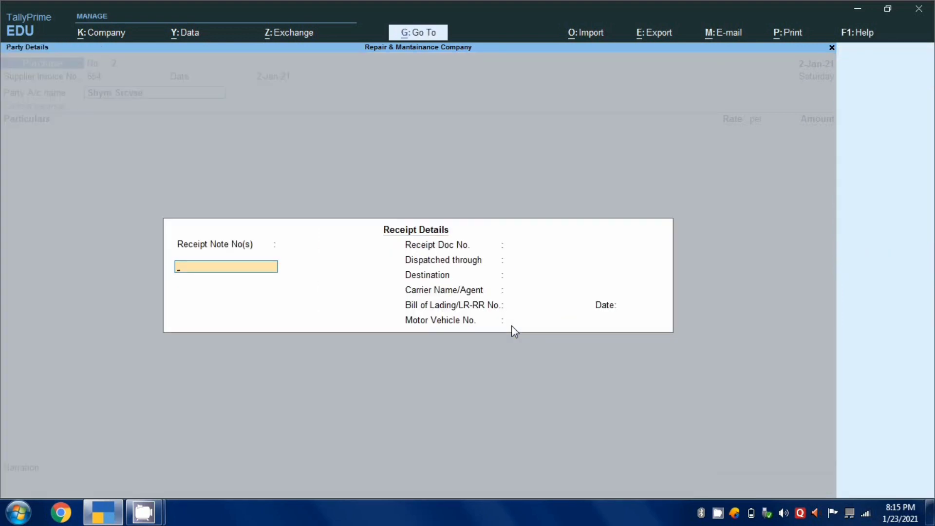
- Leave the receipt details blank and accept the party details for Shym Srcvse in the purchase voucher
key("Return")
key("Return")
key("Return")
key("Return")
key("Return")
key("Return")
key("Return")
key("Return")
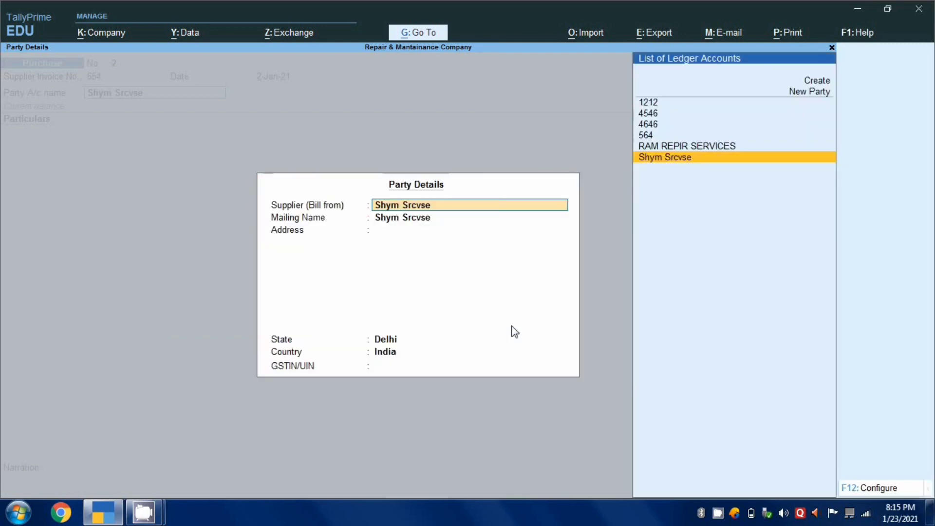
key("Return")
key("Return")
key("Return")
key("Return")
key("Return")
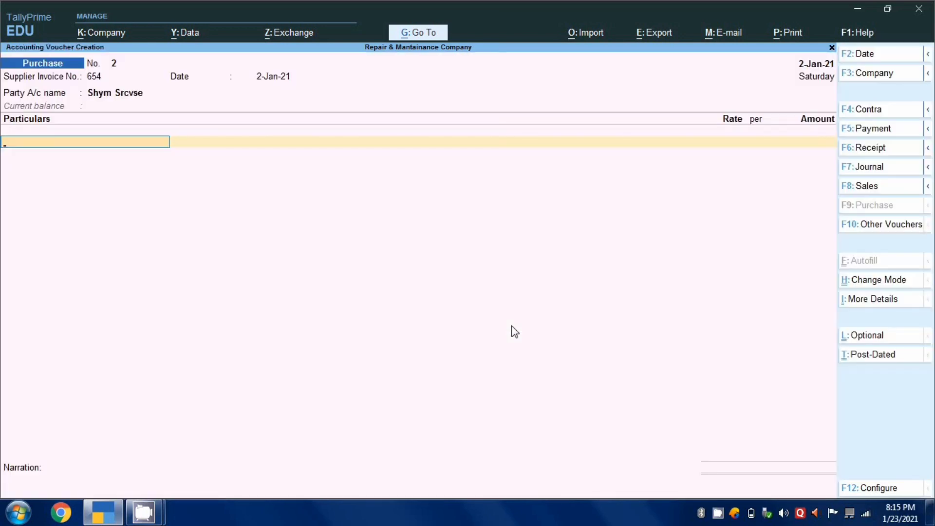
- Enter the Repair & Maintanance ledger with an amount of 10000, leaving the tax classification blank
type("Re")
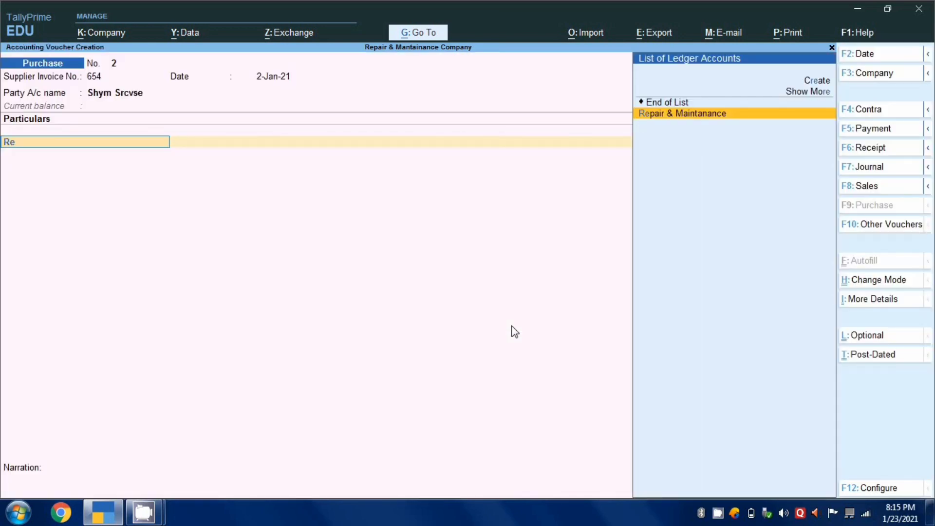
key("Return")
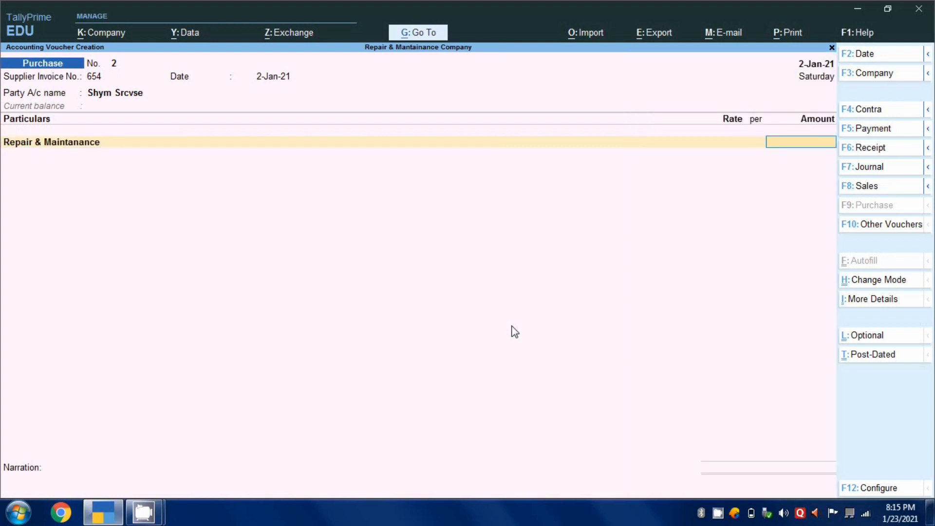
type("10000")
key("Return")
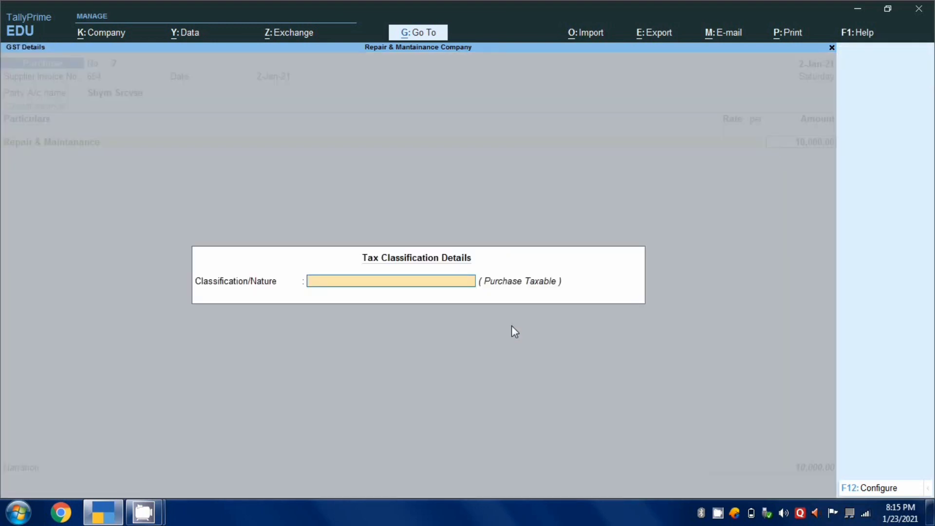
key("Return")
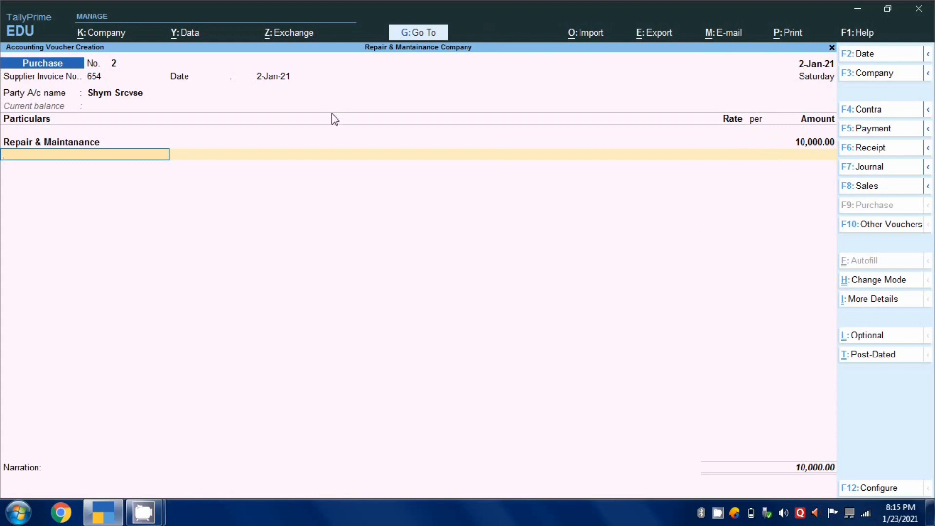
- Add the Cgst and Sgst ledgers with their calculated amounts below the 10,000 repair charge and save the voucher
type("c")
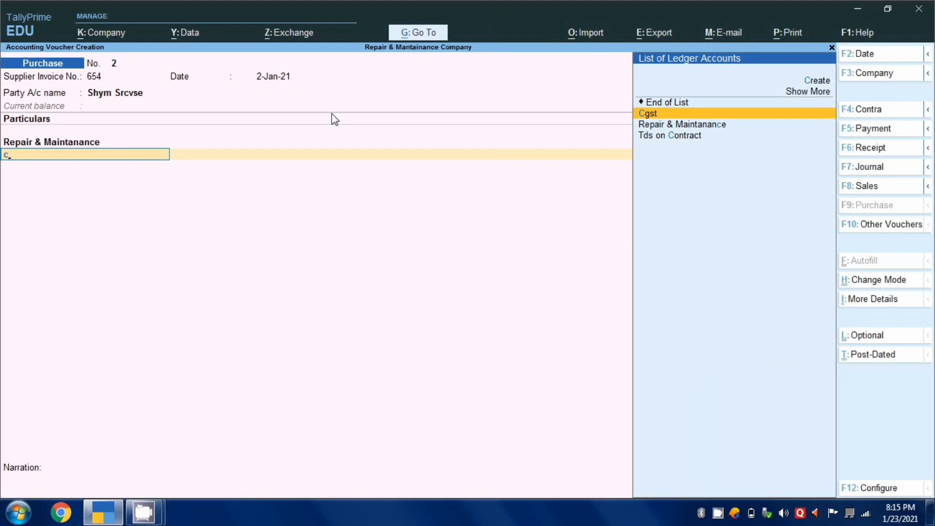
key("Return")
key("Return")
type("S")
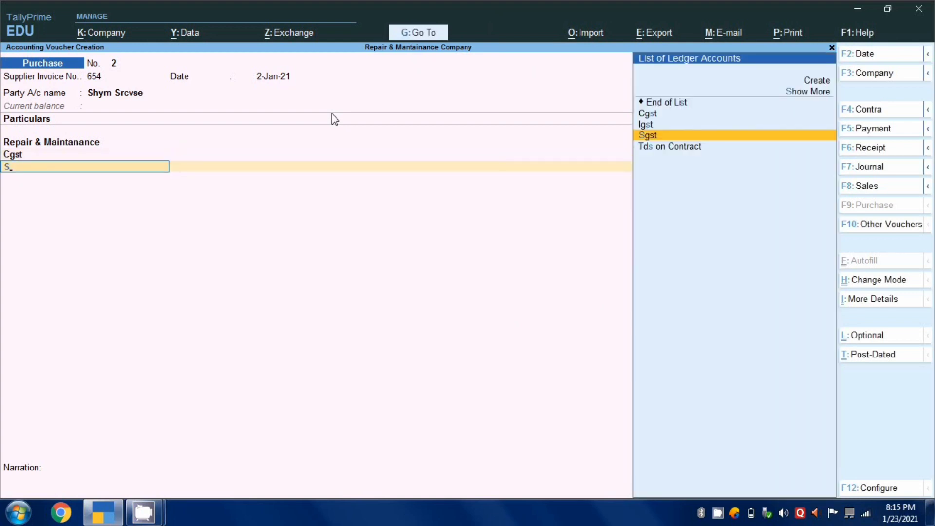
key("Return")
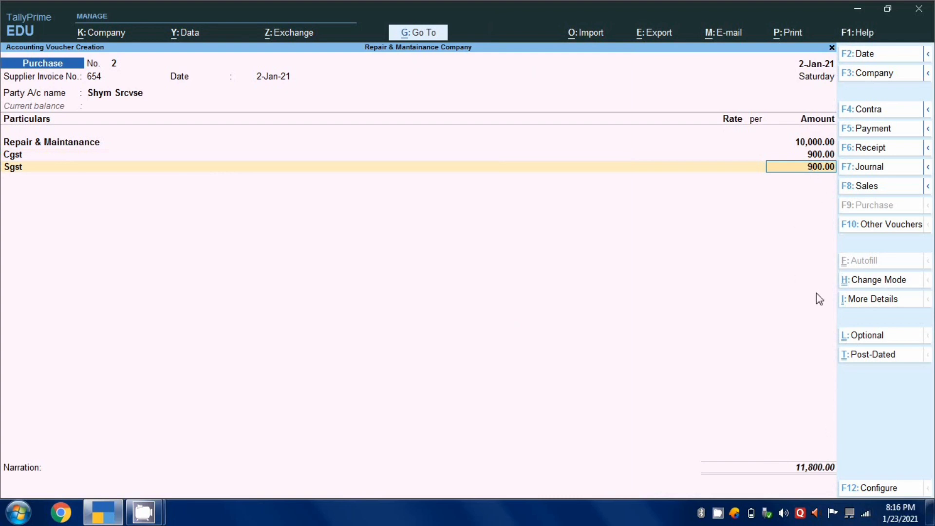
key("ctrl")
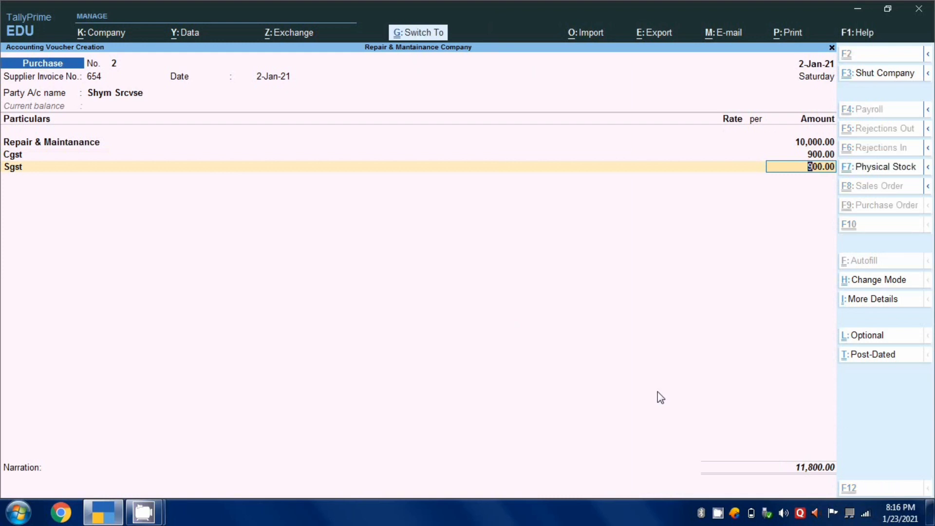
key("ctrl+a")
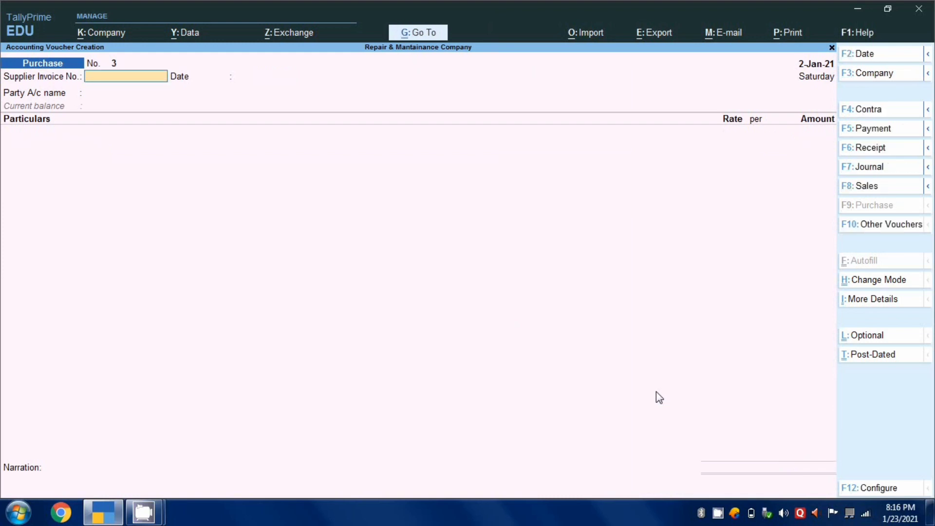
- Date the third purchase voucher 2-Jan-21 and enter supplier invoice number 65487 with the same invoice date
key("F2")
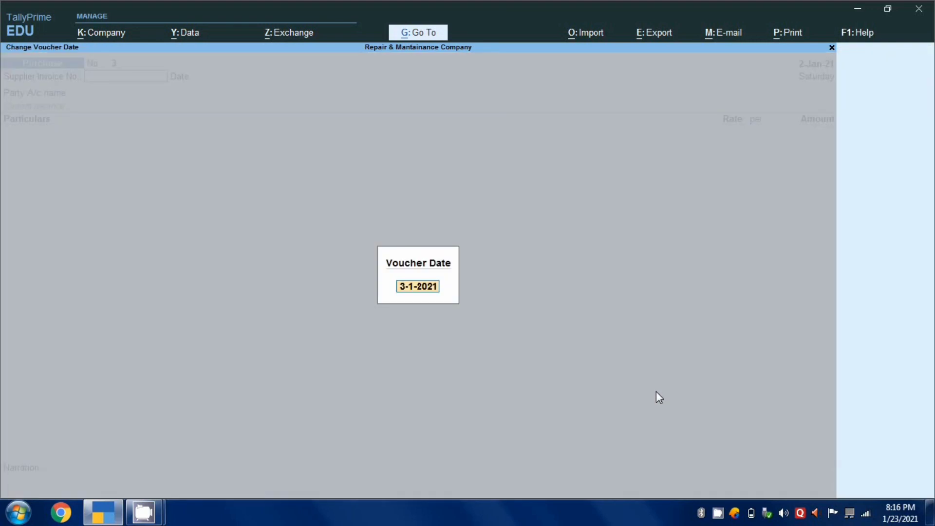
type("2.1")
key("Return")
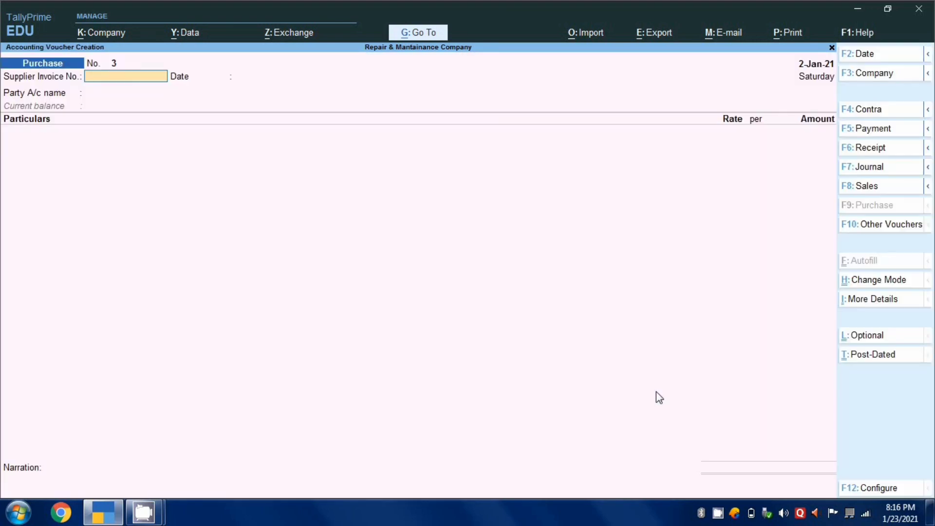
type("65487")
key("Return")
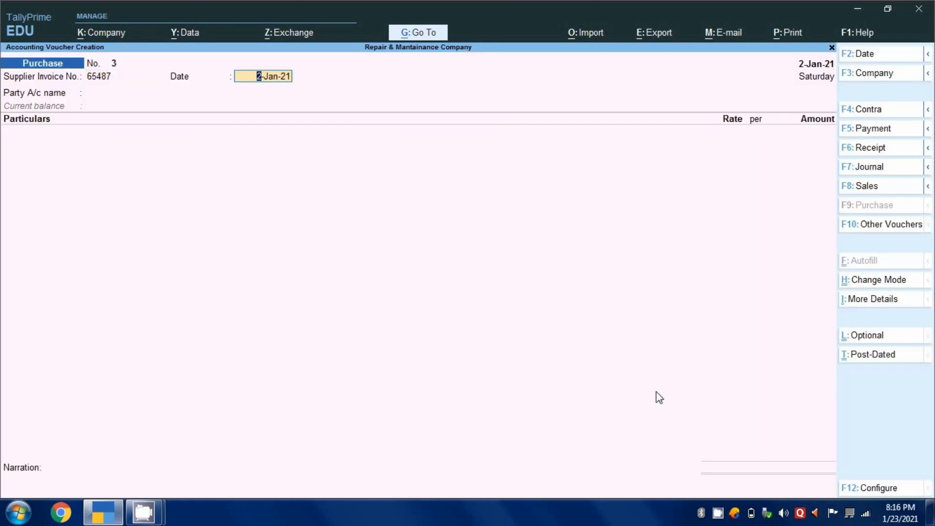
key("Return")
- Choose RAM REPIR SERVICES as the party account, leave the receipt details blank and accept the party details
key("Down")
key("Down")
key("Down")
key("Down")
key("Down")
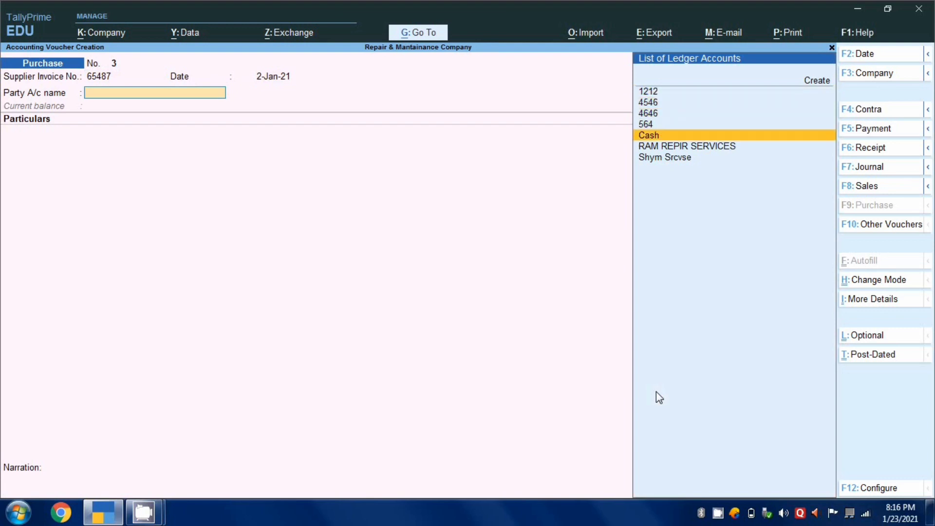
key("Return")
key("Return")
key("Return")
key("Return")
key("Return")
key("Return")
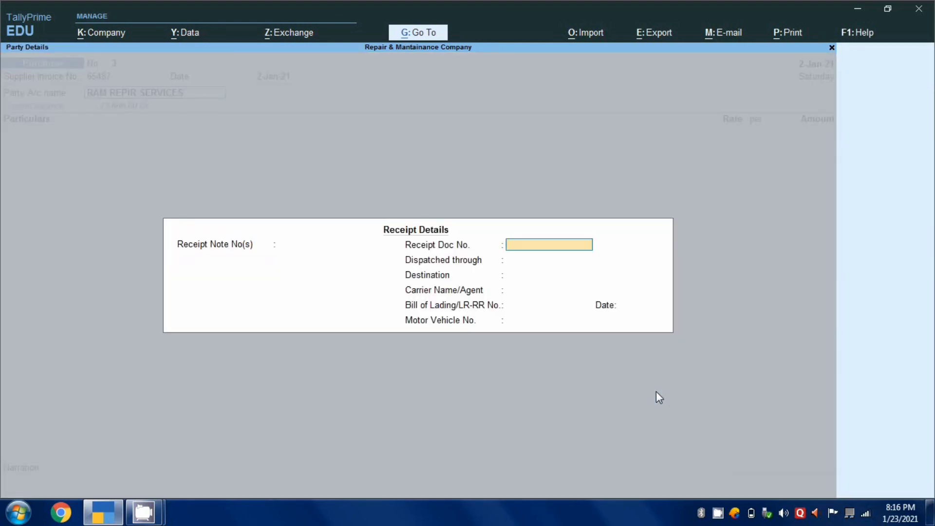
key("Return")
key("Return")
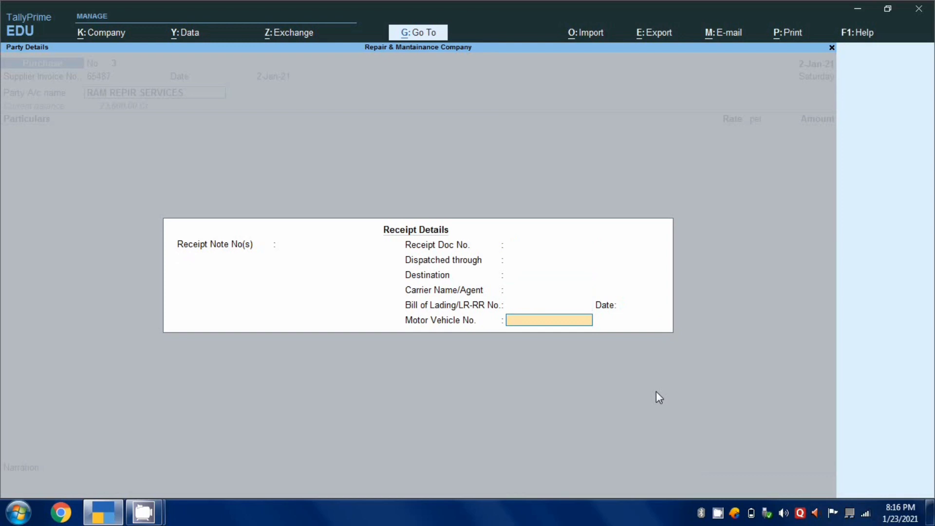
key("Return")
key("Return")
key("Return")
key("Return")
key("Return")
key("Return")
key("Return")
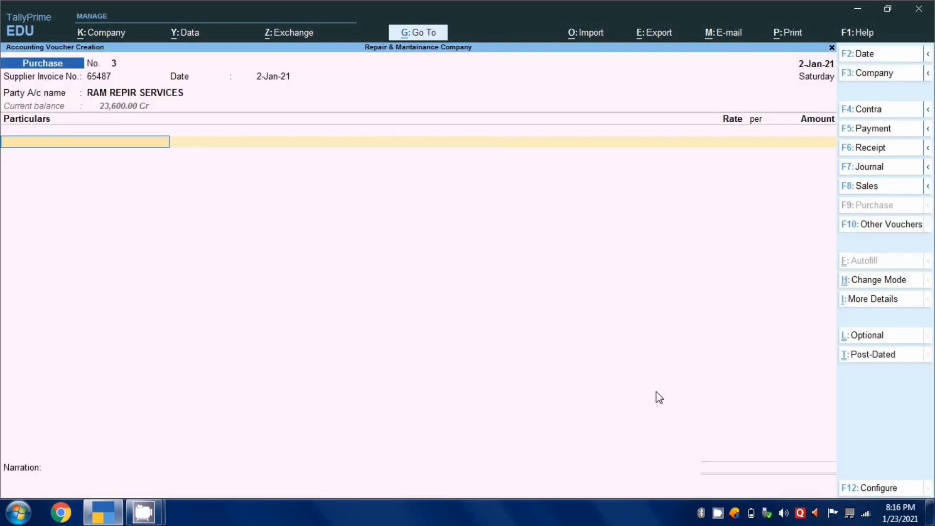
- Enter the Repair & Maintanance ledger with an amount of 30000, leaving the tax classification blank
type("Re")
key("Return")
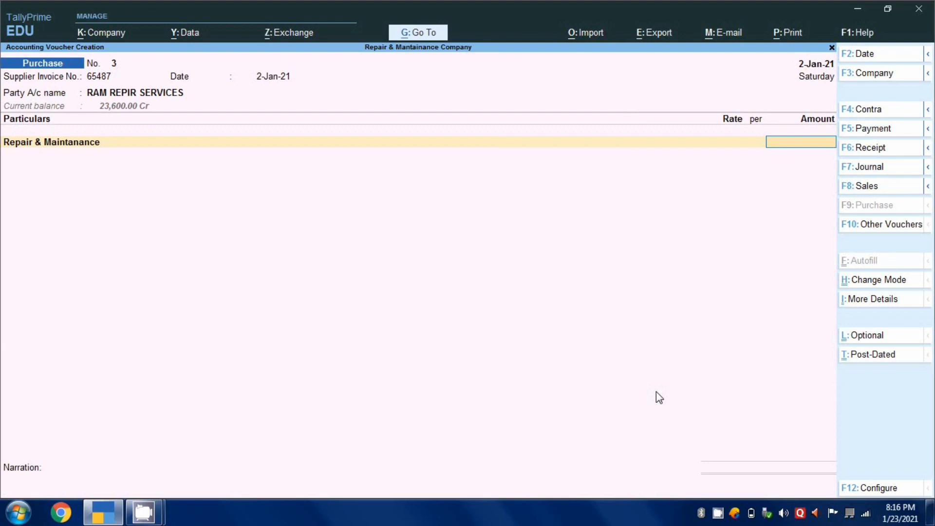
type("30000")
key("Return")
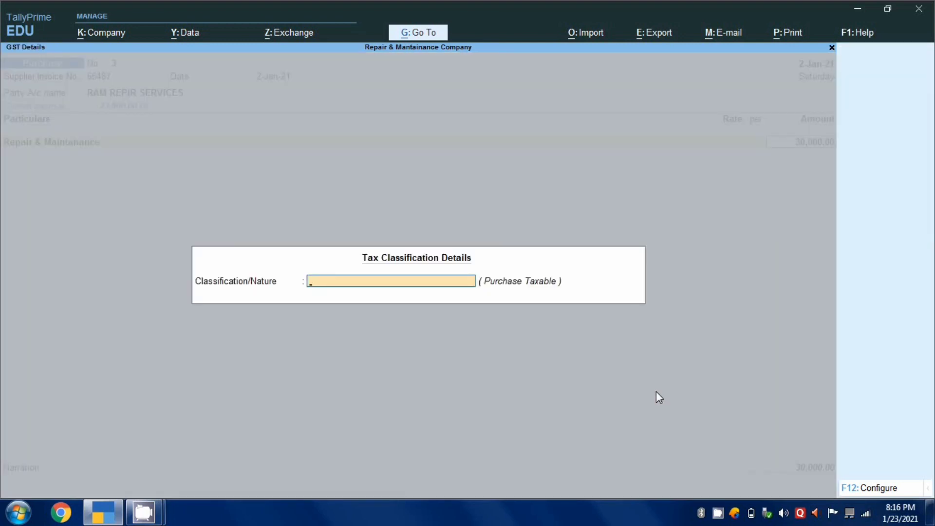
key("Return")
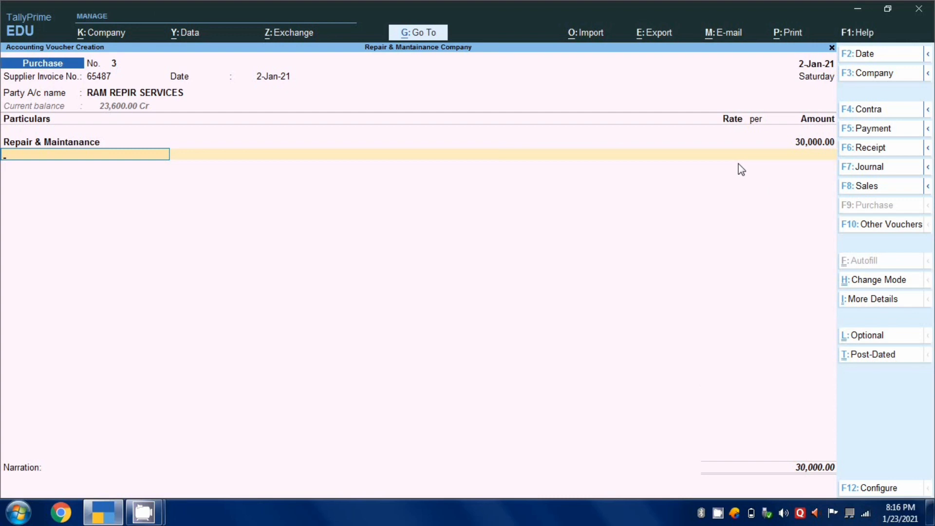
- Add the Cgst, Sgst and Tds on Contract ledgers with their calculated amounts to the RAM REPIR SERVICES voucher
type("c")
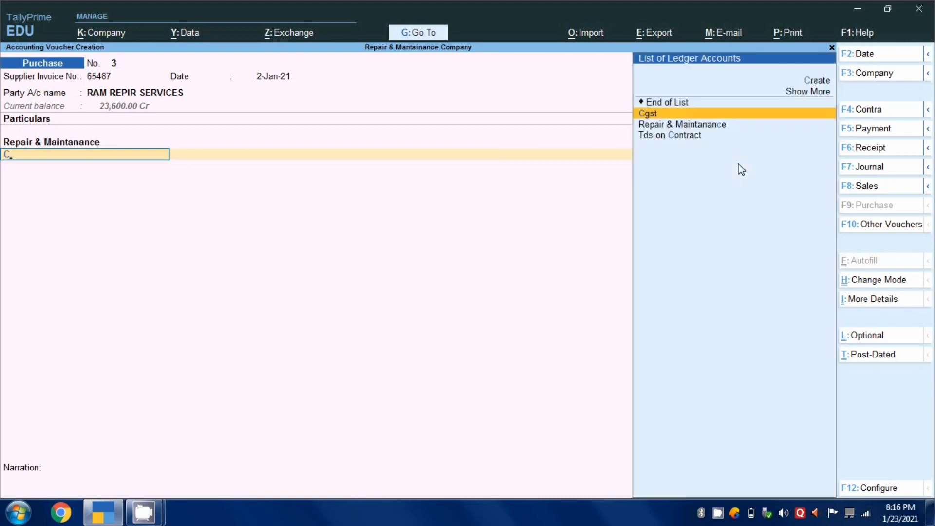
key("Return")
key("Return")
type("s")
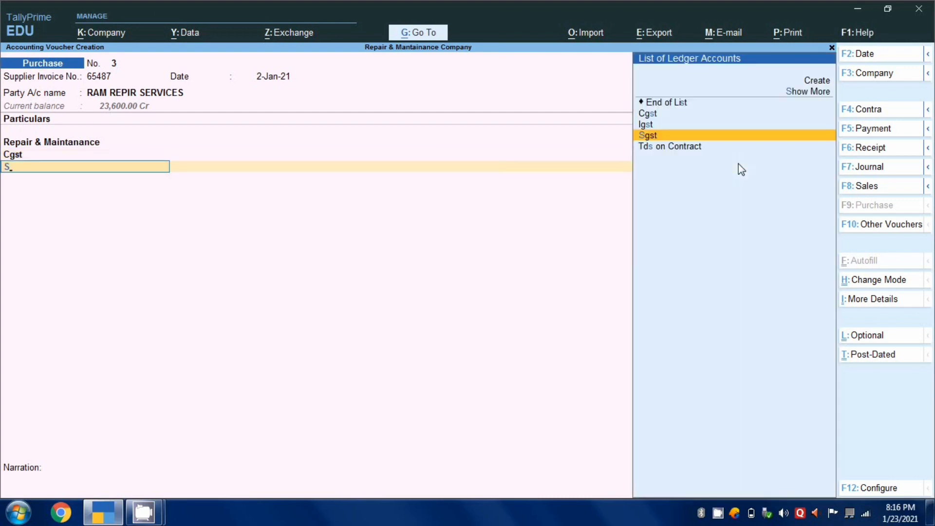
key("Return")
key("Return")
type("T")
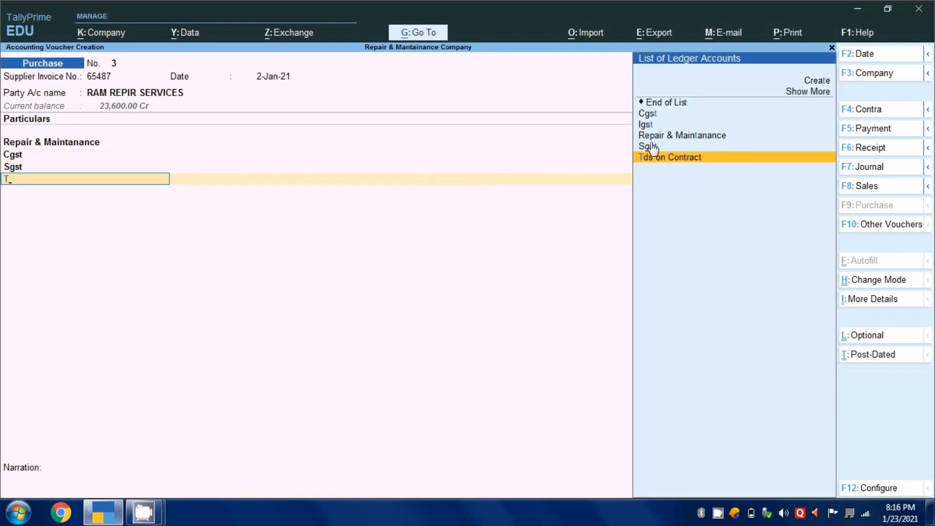
key("Return")
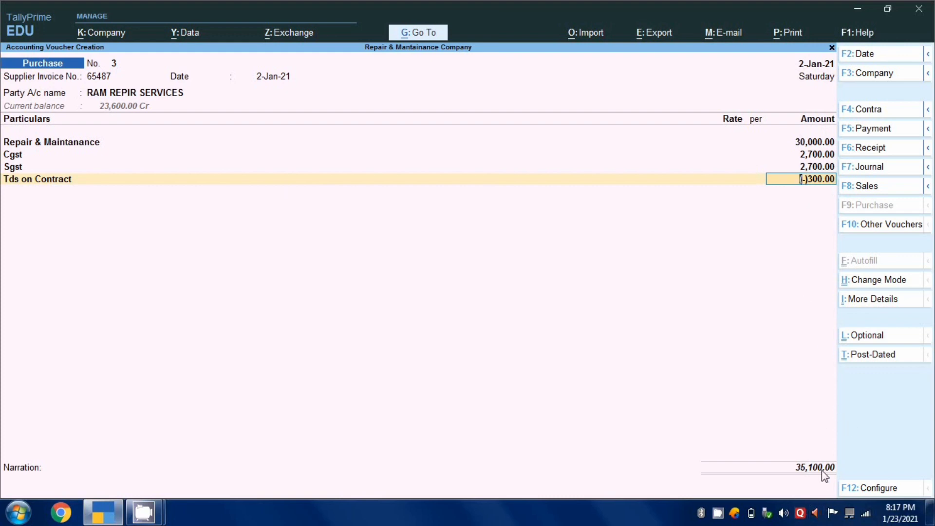
- Open the voucher's TDS - Tax Analysis in detailed view and examine the Income Tax line
left_click(885, 305)
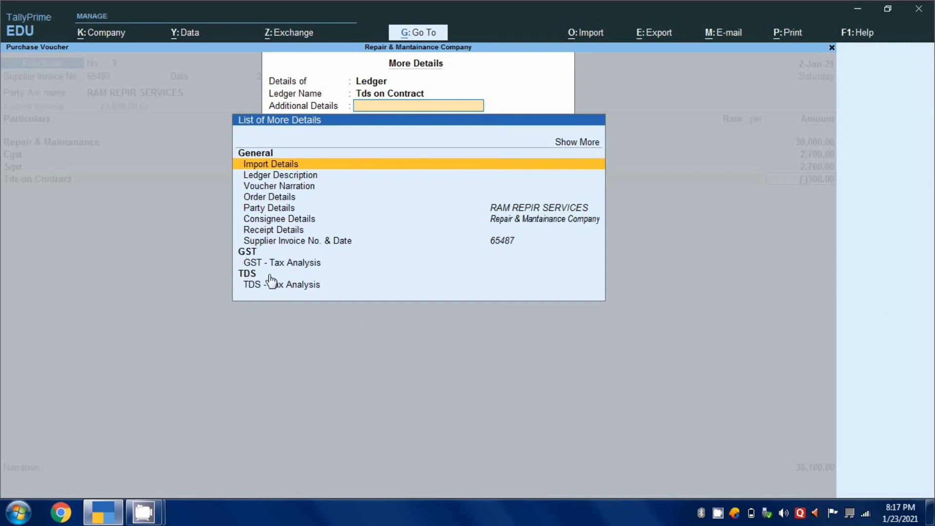
left_click(283, 287)
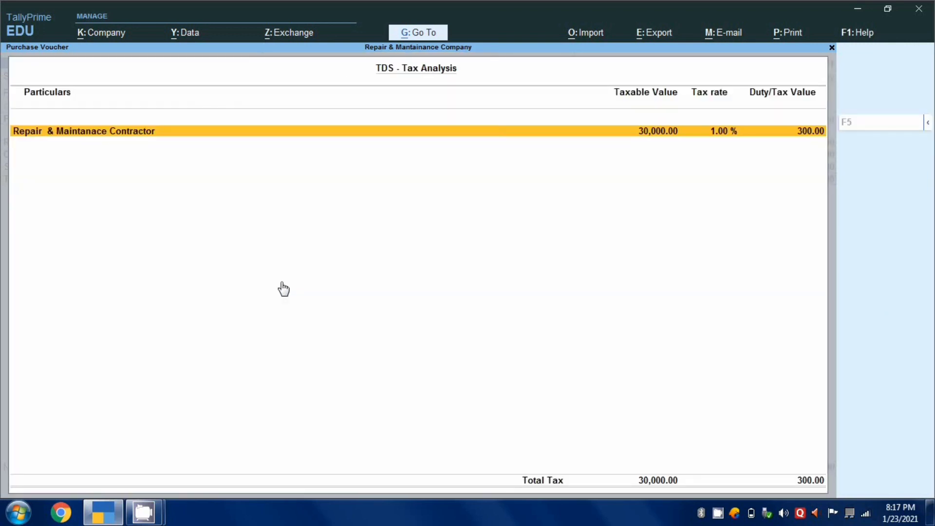
left_click(928, 124)
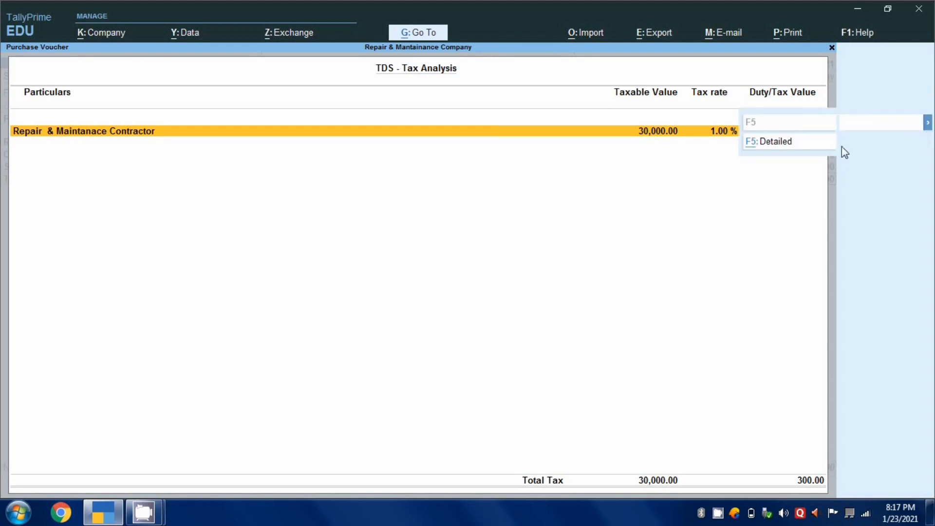
left_click(793, 147)
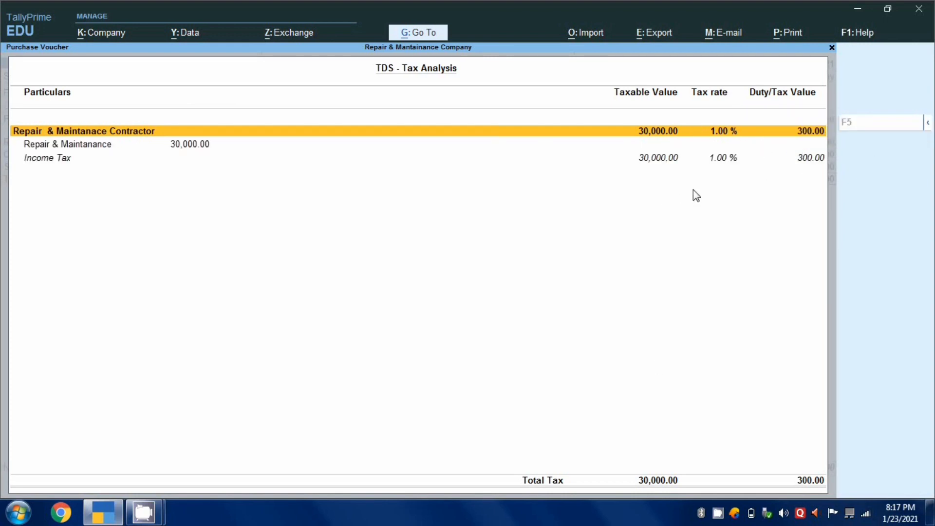
left_click(57, 162)
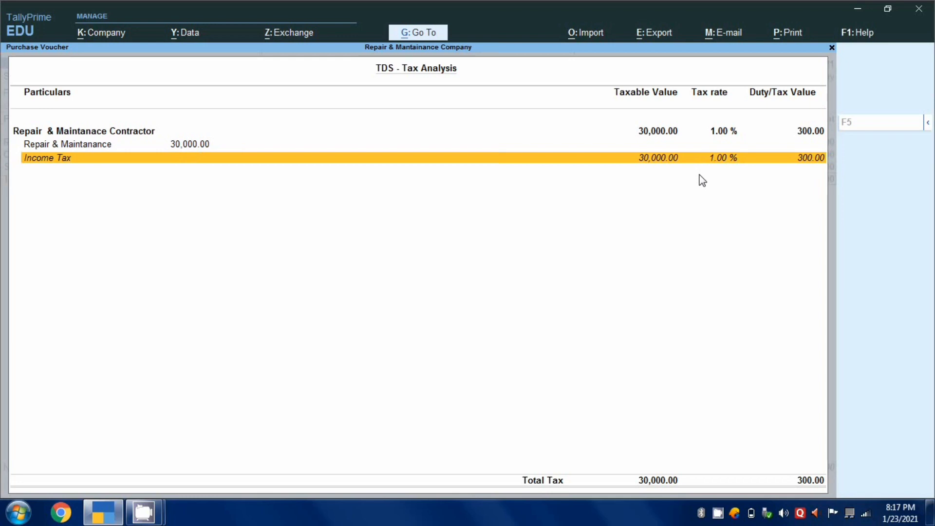
- Close the tax analysis and save the RAM REPIR SERVICES purchase voucher, declining TDS deduction on the previous bills
key("Return")
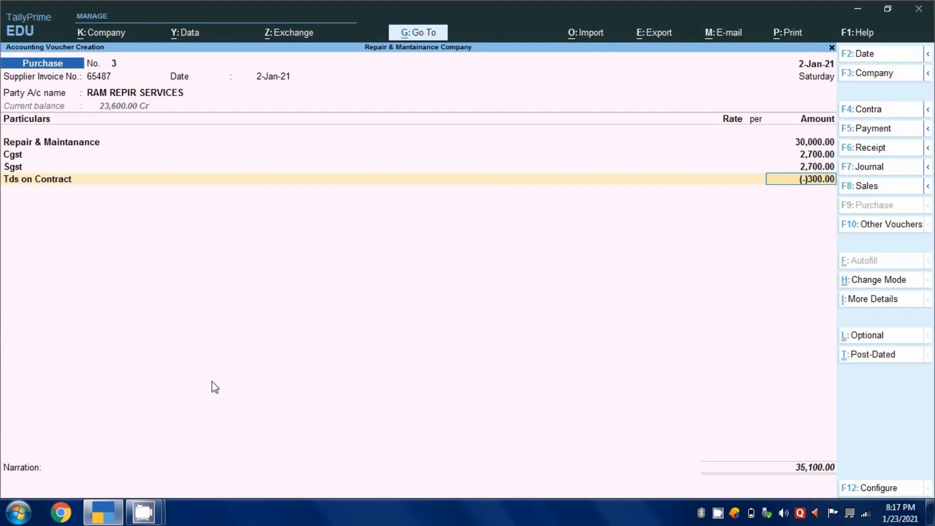
key("ctrl")
key("ctrl+a")
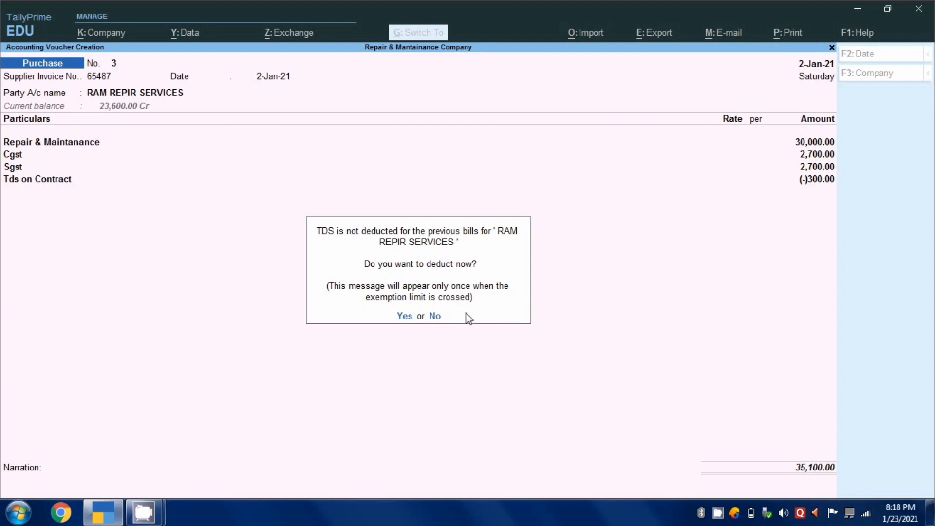
left_click(434, 317)
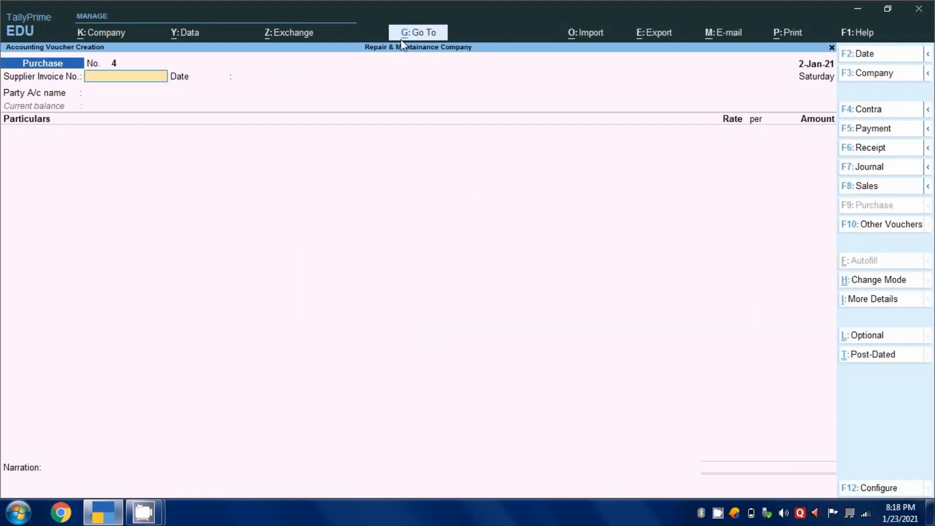
- Date the new purchase voucher 2-Jan-21 and enter supplier invoice number 4611, keeping the same invoice date
key("F2")
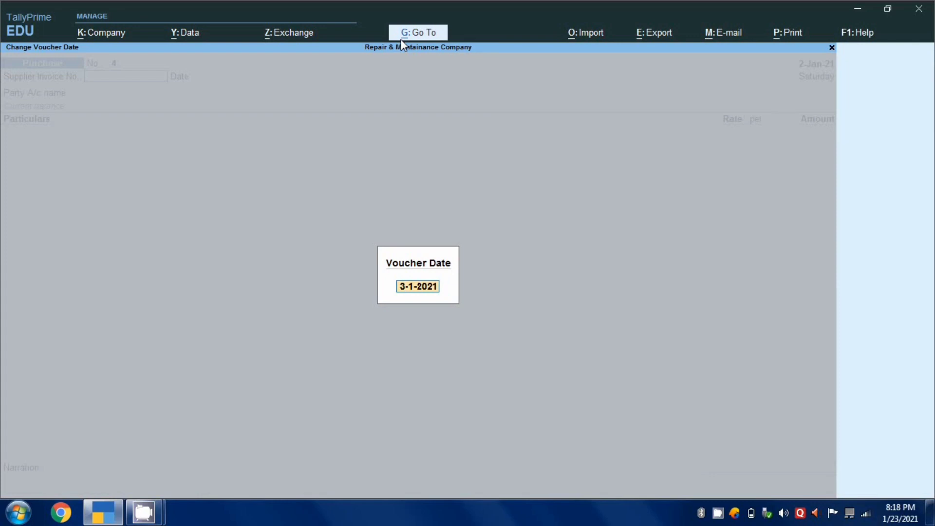
type("2")
key("Return")
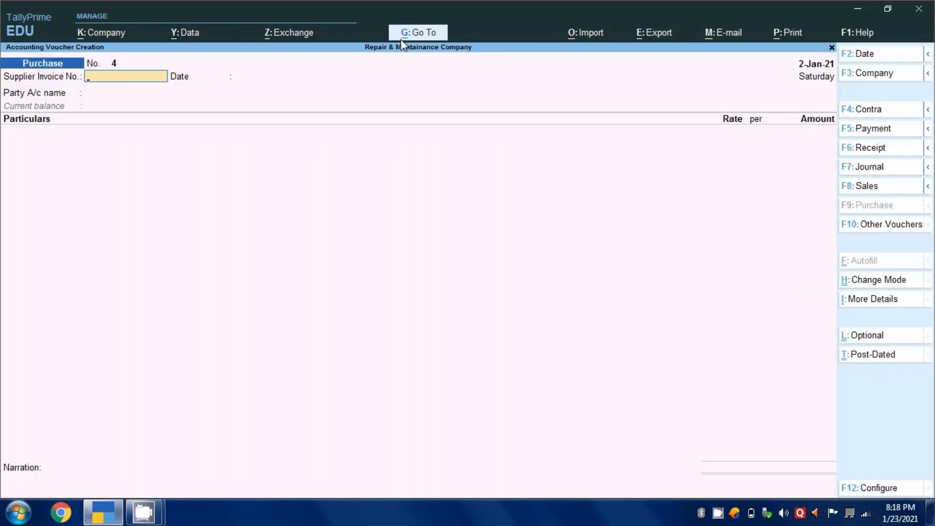
type("4611")
key("Return")
key("Return")
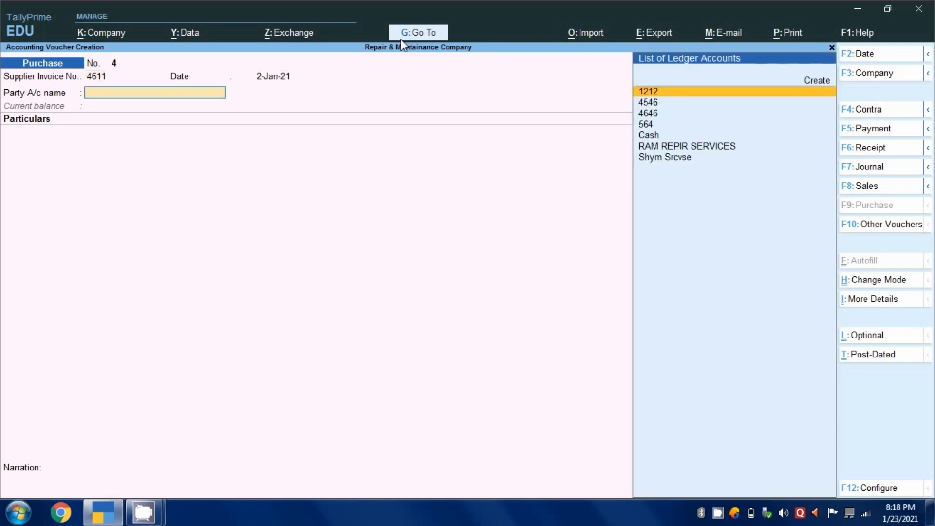
- Choose Shym Srcvse as the party account, leave the receipt details blank and accept the party details
key("Down")
key("Down")
key("Down")
key("Down")
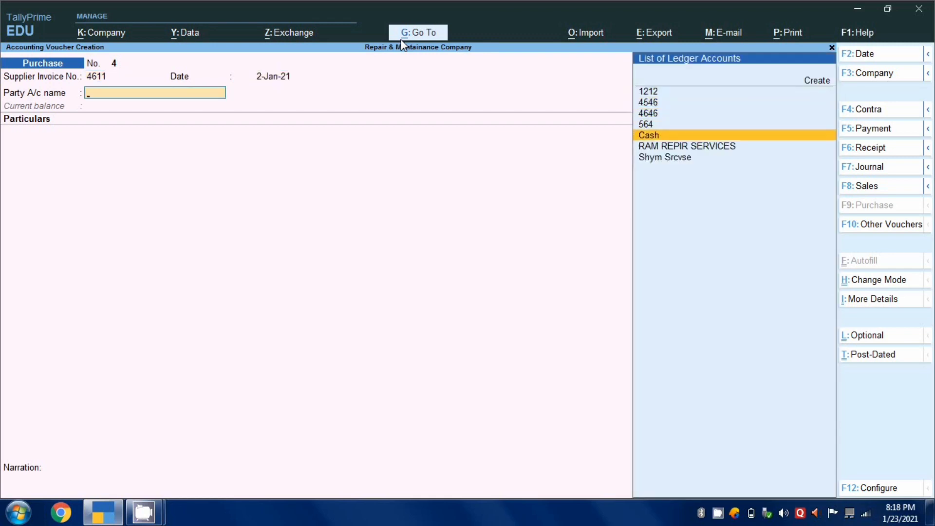
key("Down")
key("Down")
key("Return")
key("Return")
key("Return")
key("Return")
key("Return")
key("Return")
key("Return")
key("Return")
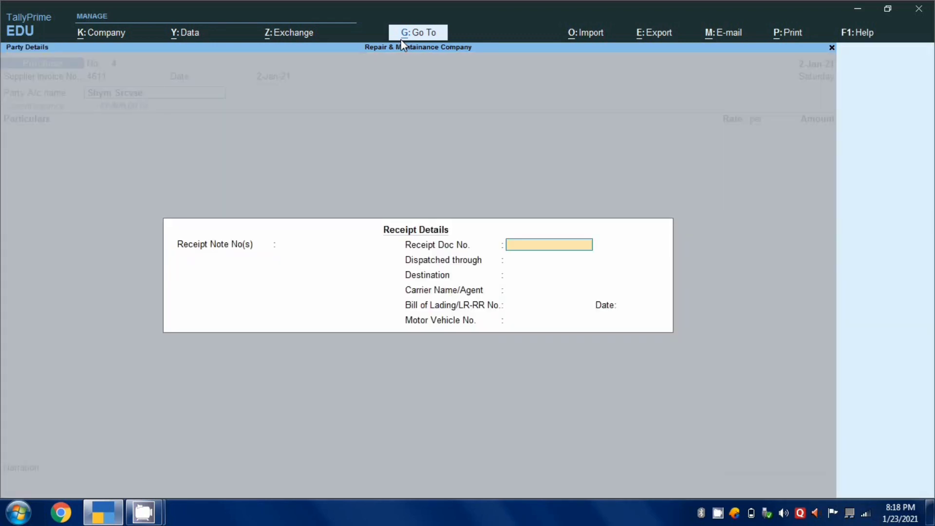
key("Return")
key("Return")
key("Return")
key("Return")
key("Return")
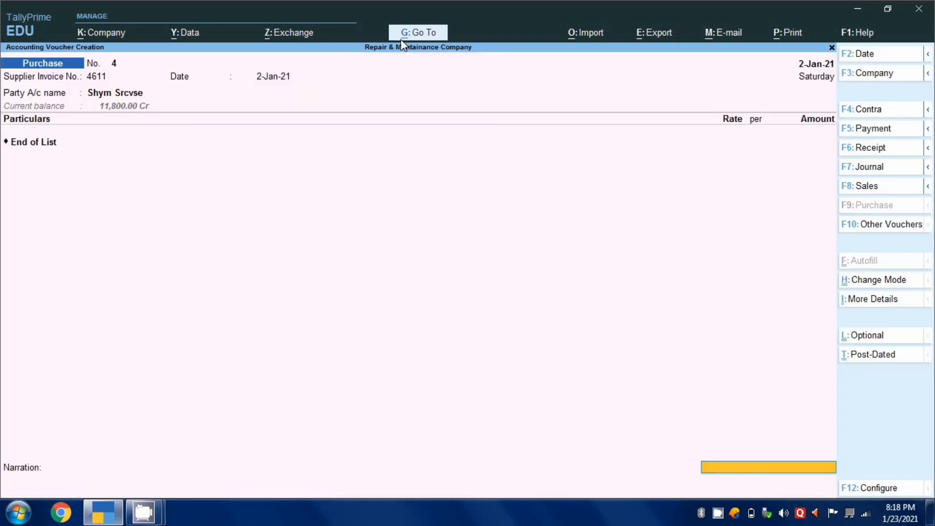
- Enter the Repair & Maintanance ledger with an amount of 35000
type("Re")
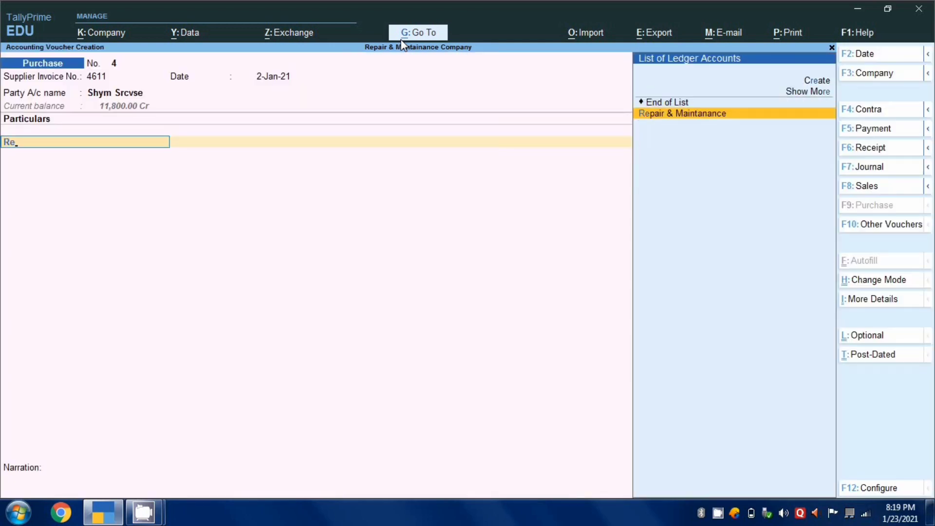
key("Return")
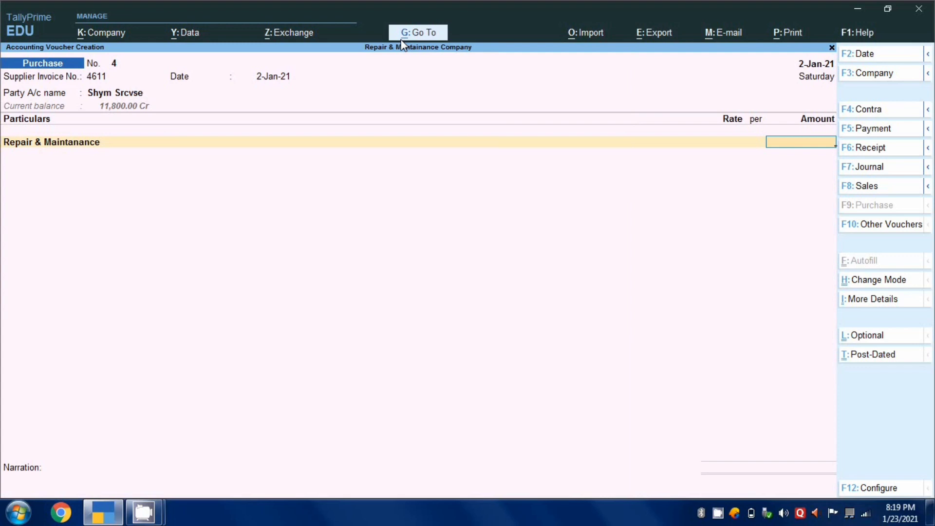
type("35000")
key("Return")
key("Return")
- Add the Cgst, Sgst and Tds on Contract ledgers with their calculated amounts to the Shym Srcvse voucher
type("C")
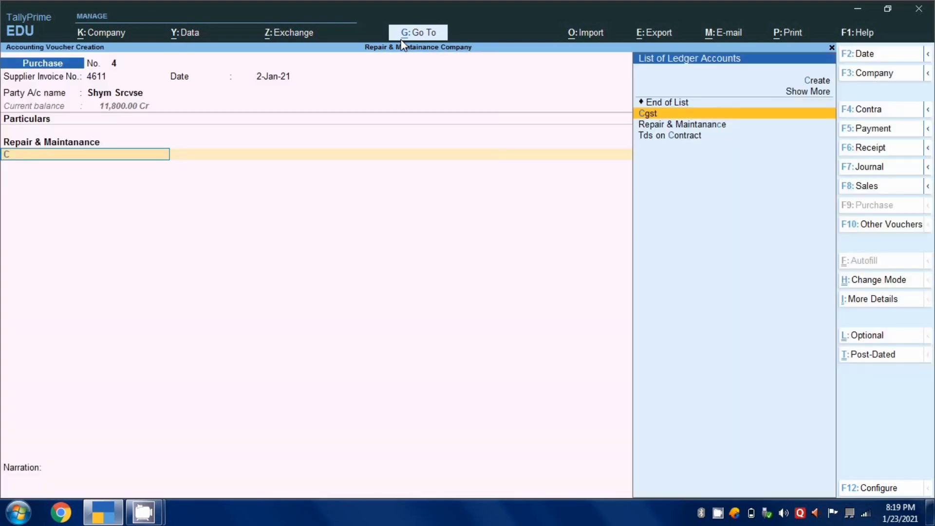
key("Return")
key("Return")
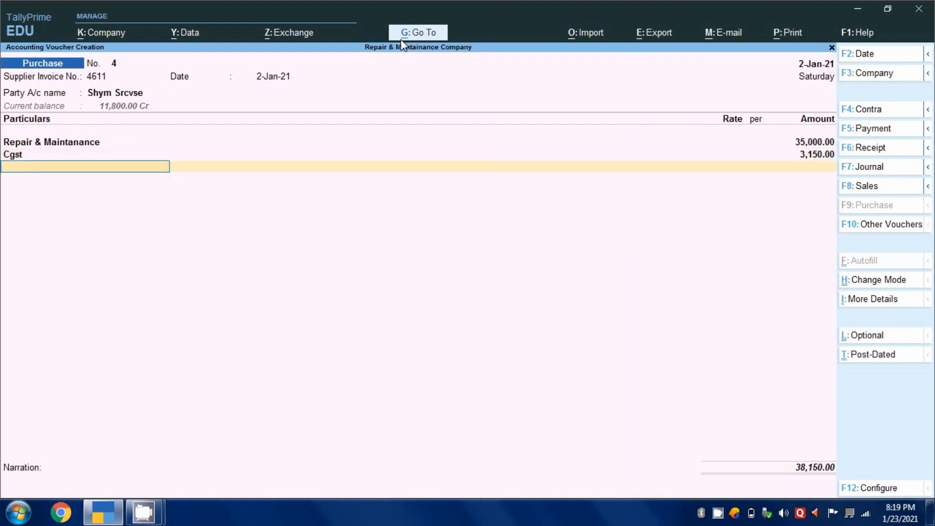
type("S")
key("Return")
key("Return")
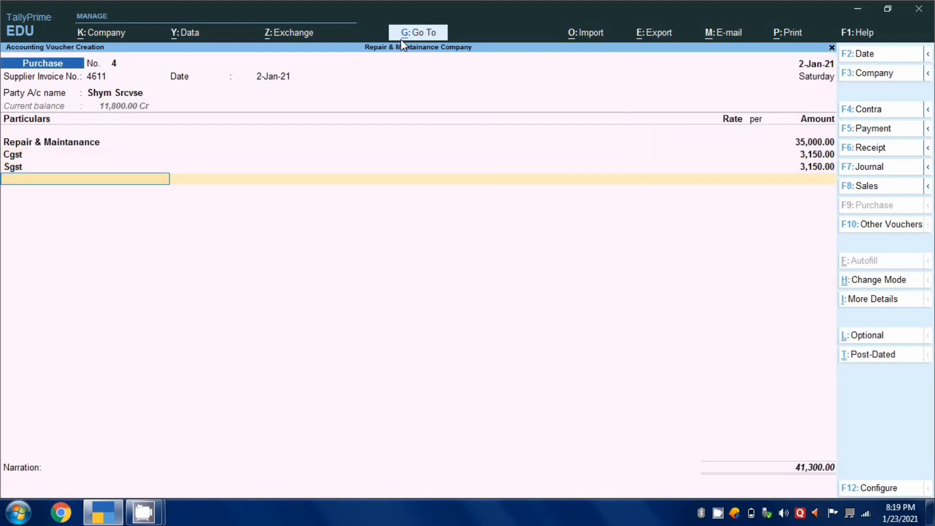
type("R")
key("Down")
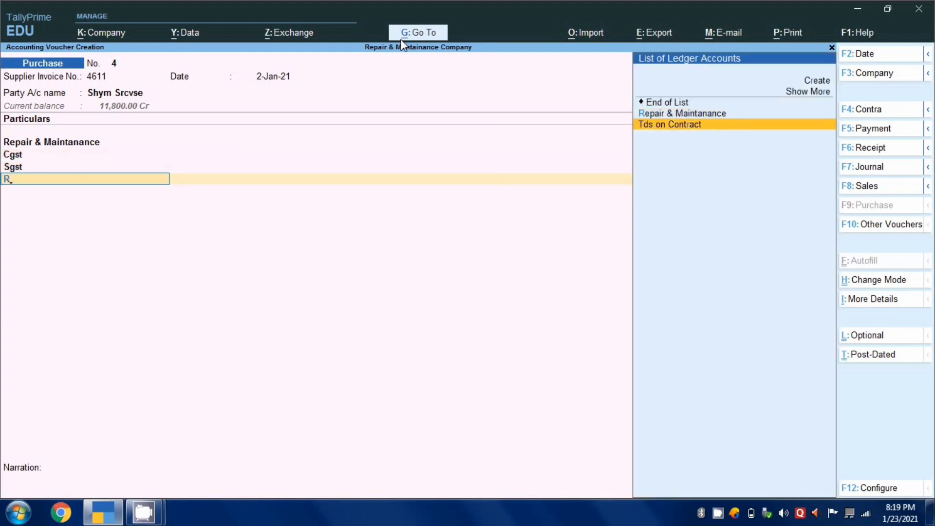
key("Return")
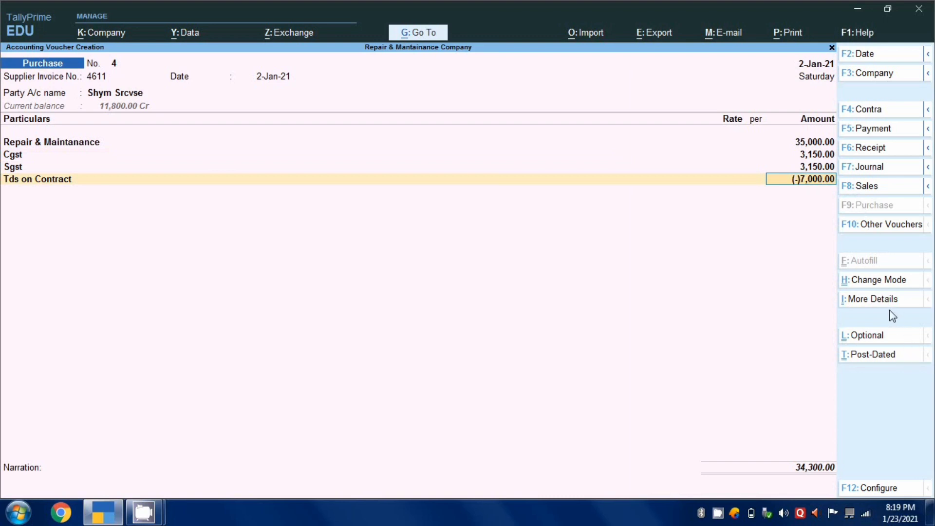
- Examine the tax rate in the detailed TDS - Tax Analysis of the Shym Srcvse voucher, then return to the voucher
left_click(876, 300)
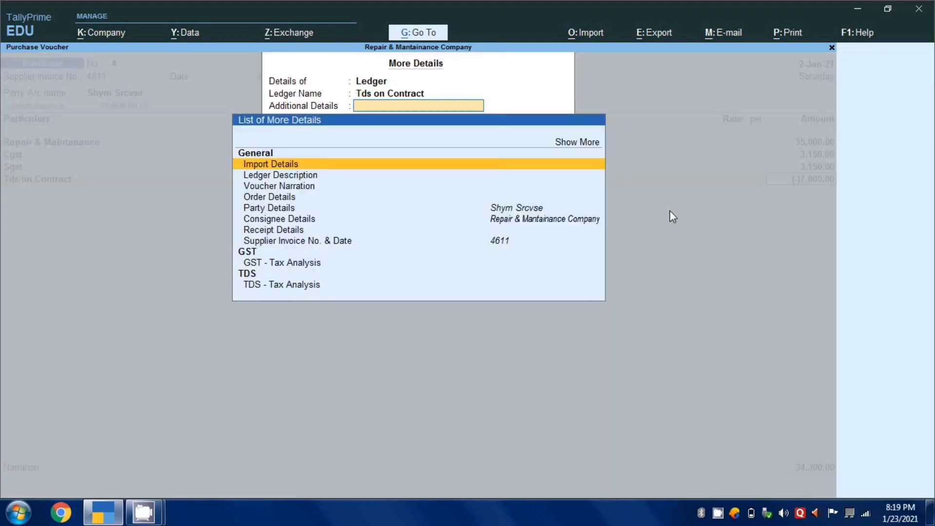
double_click(307, 285)
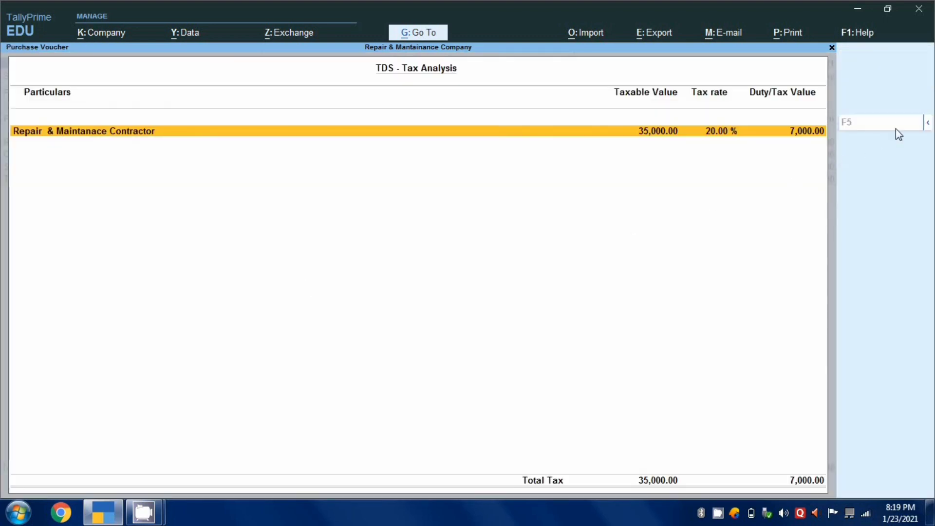
left_click(929, 123)
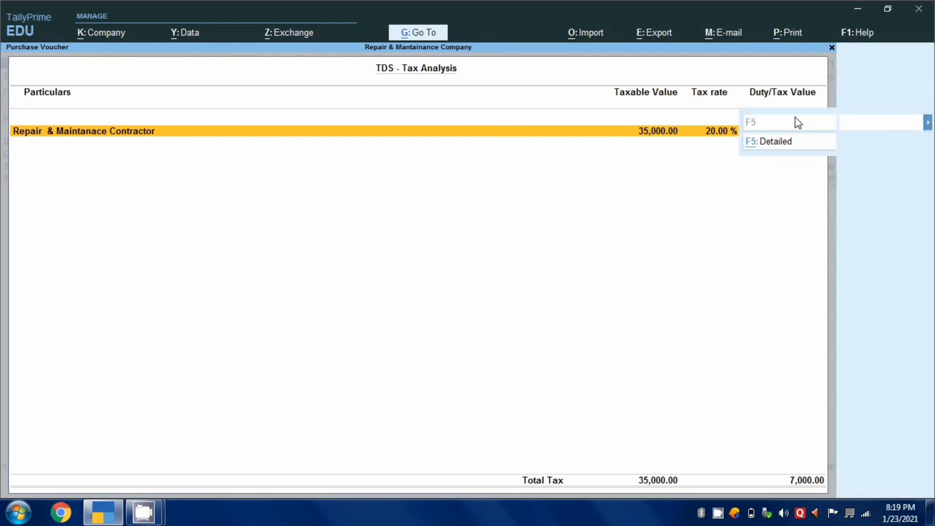
left_click(785, 144)
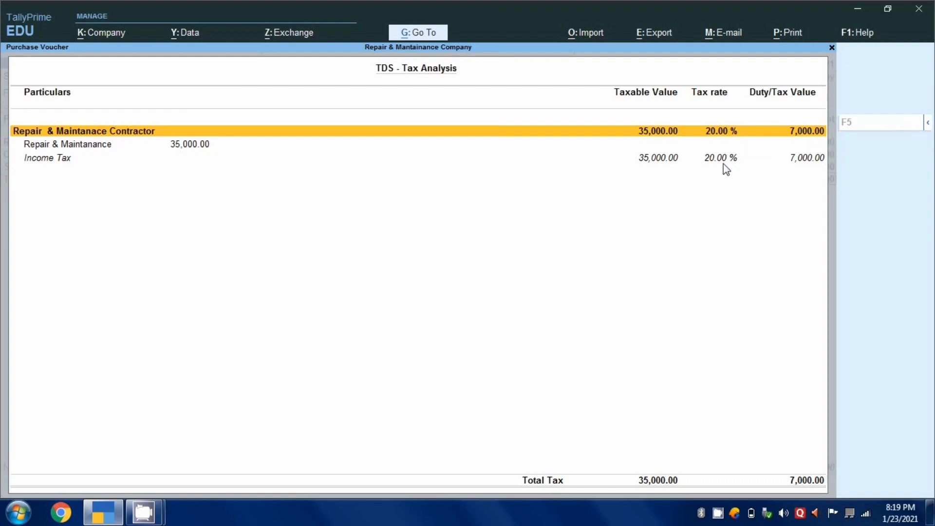
key("Escape")
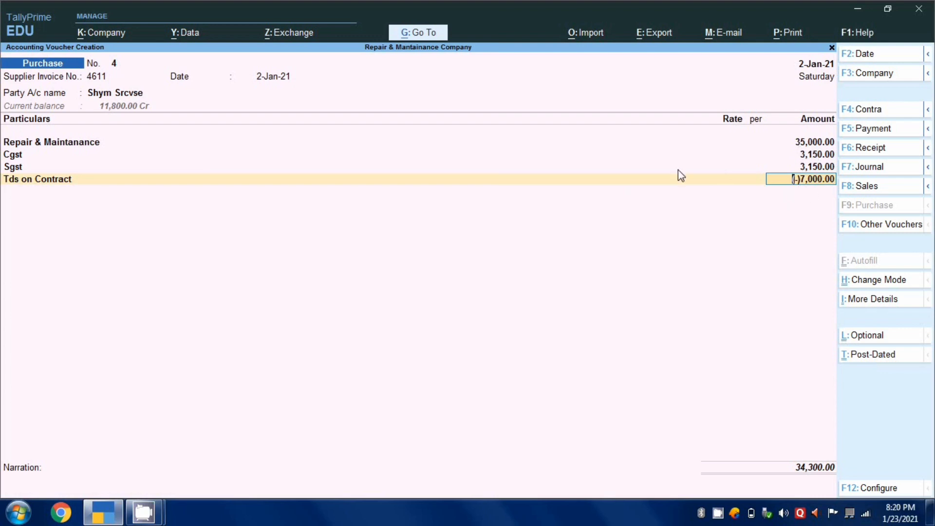
- Open the Shym Srcvse party ledger for alteration from the voucher and enter its PAN/IT number
left_click(103, 98)
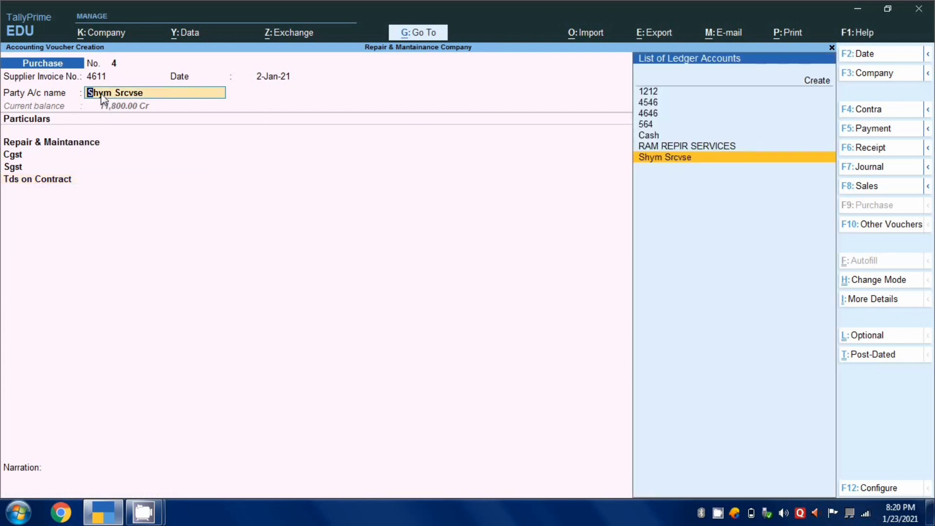
key("ctrl+Return")
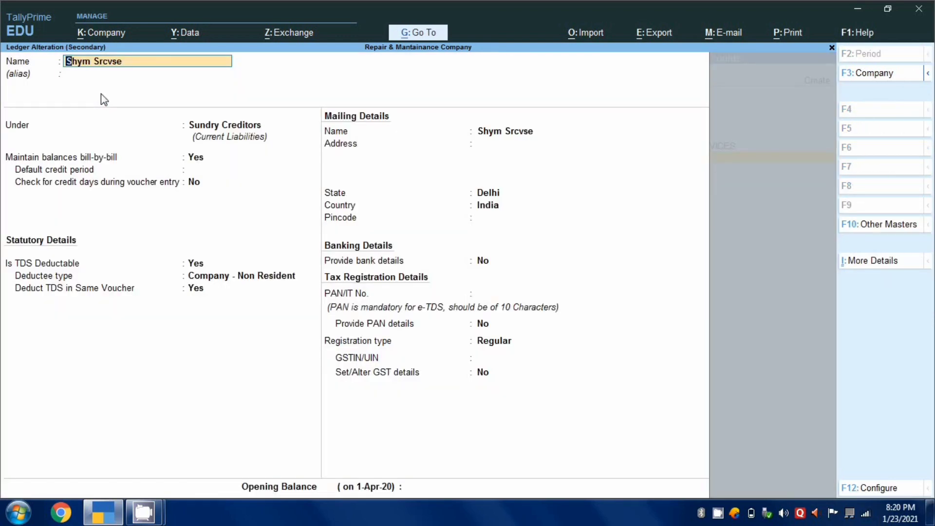
left_click(355, 294)
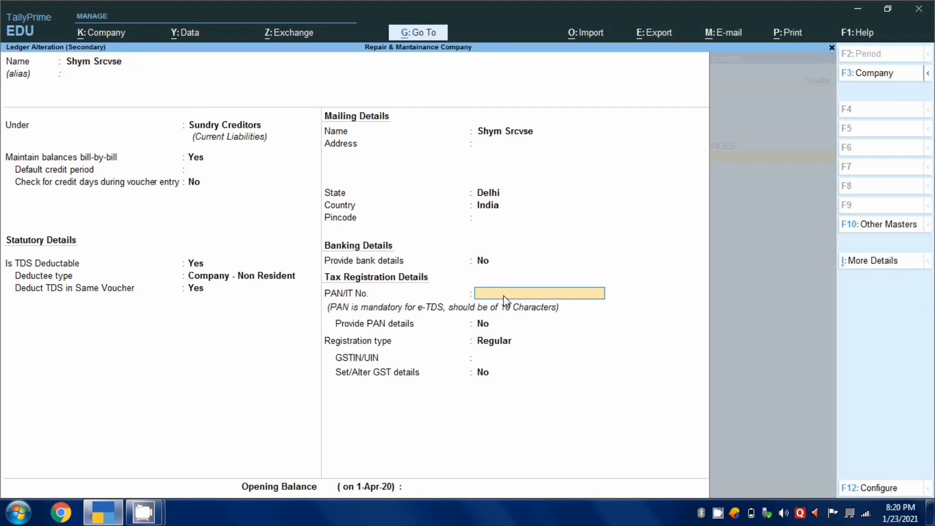
type("AAAAA234A")
key("Return")
key("Return")
type("A")
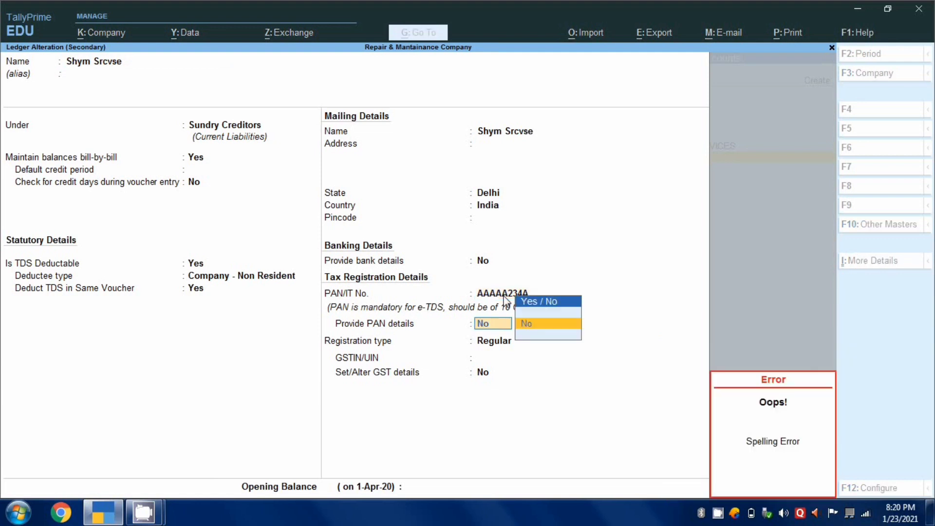
key("BackSpace")
key("BackSpace")
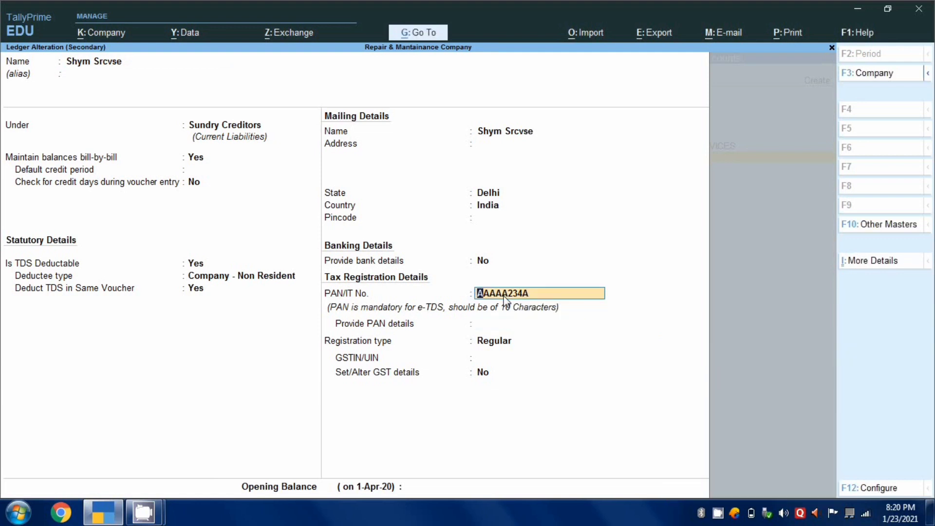
- Keep Provide PAN details at No and the Regular registration type, leave the opening balance blank and save the ledger
key("Return")
key("Return")
key("Return")
key("Return")
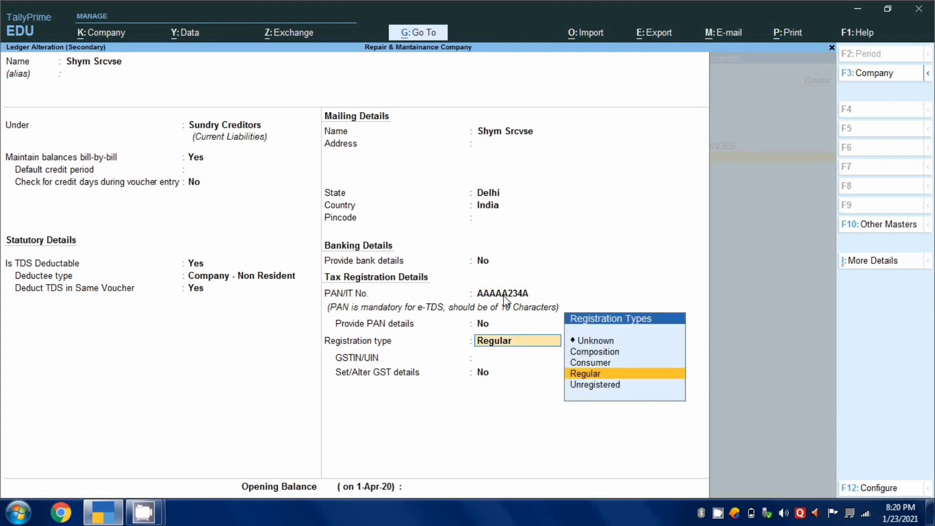
key("Return")
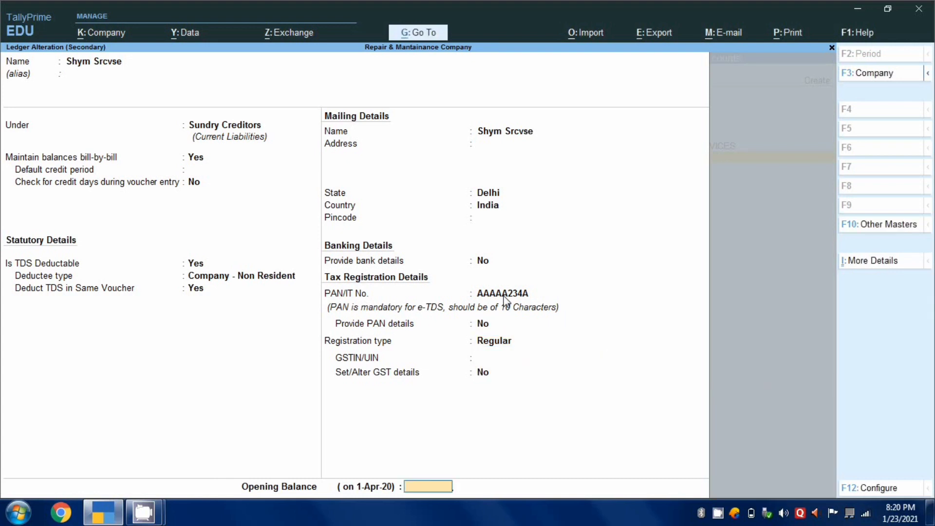
key("Return")
key("Return")
key("Return")
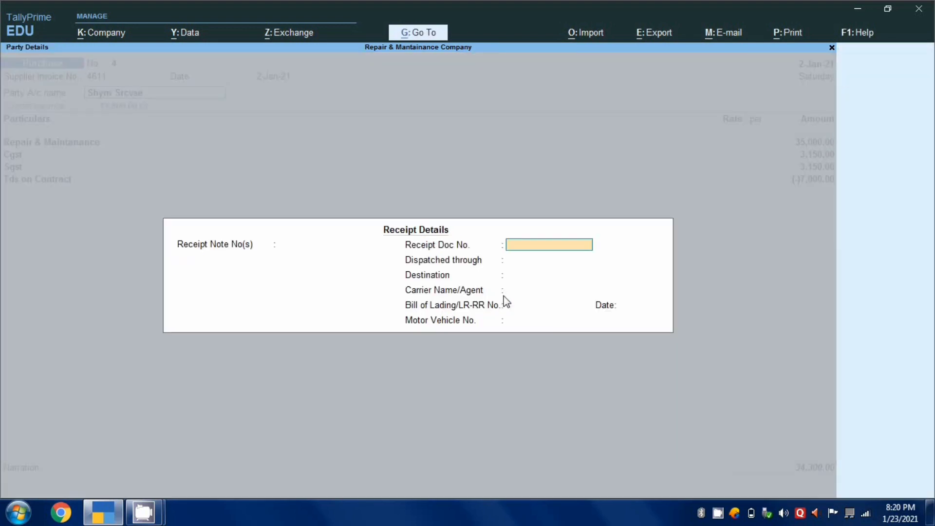
key("Return")
key("Return")
key("Return")
key("Return")
key("Return")
key("Return")
key("Return")
key("Return")
key("Return")
key("Return")
key("Return")
key("Return")
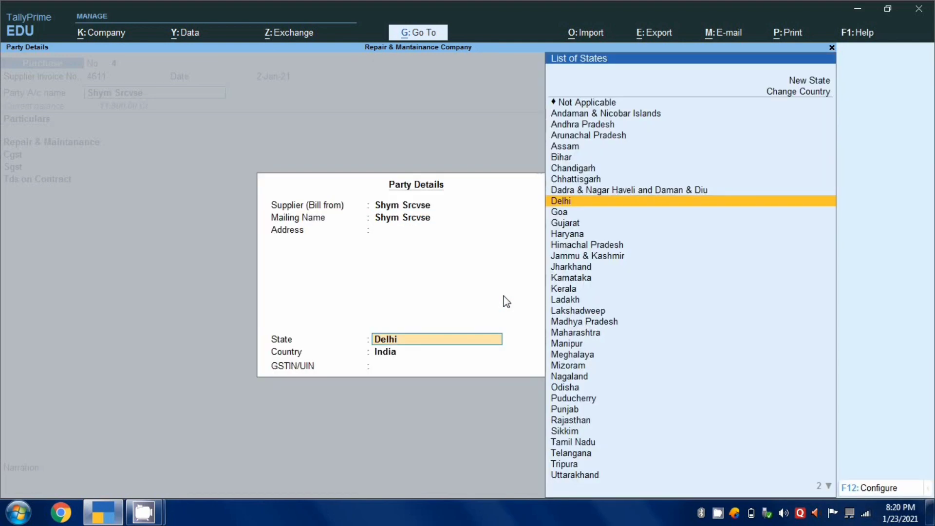
key("Return")
key("Return")
key("Return")
- Re-confirm the Cgst and Sgst lines and recalculate the Tds on Contract amount
key("Return")
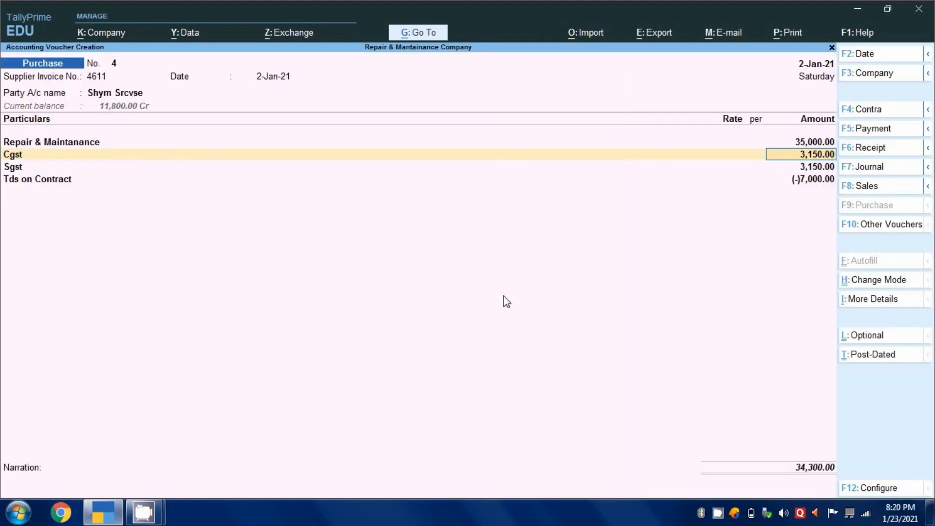
key("Return")
key("Return")
key("Return")
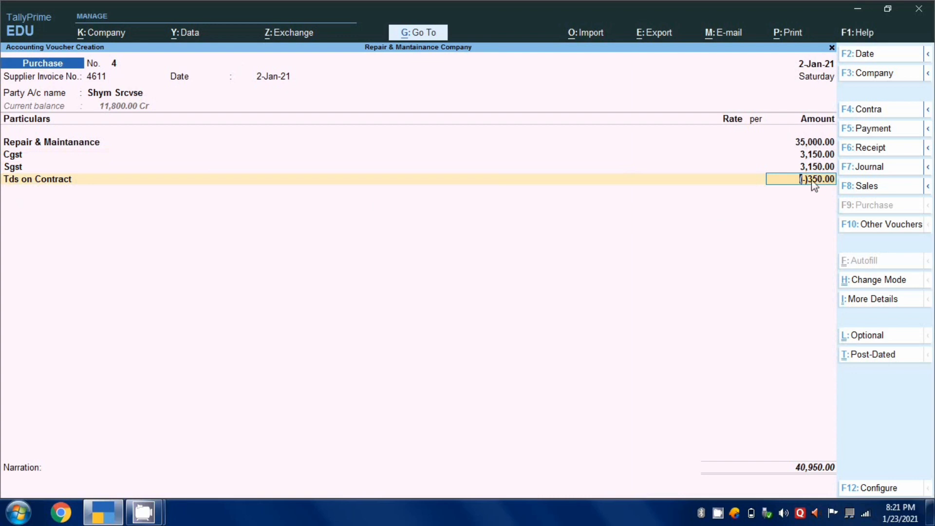
- View the detailed TDS tax analysis of the Tds on Contract line, and return to the purchase voucher
left_click(884, 299)
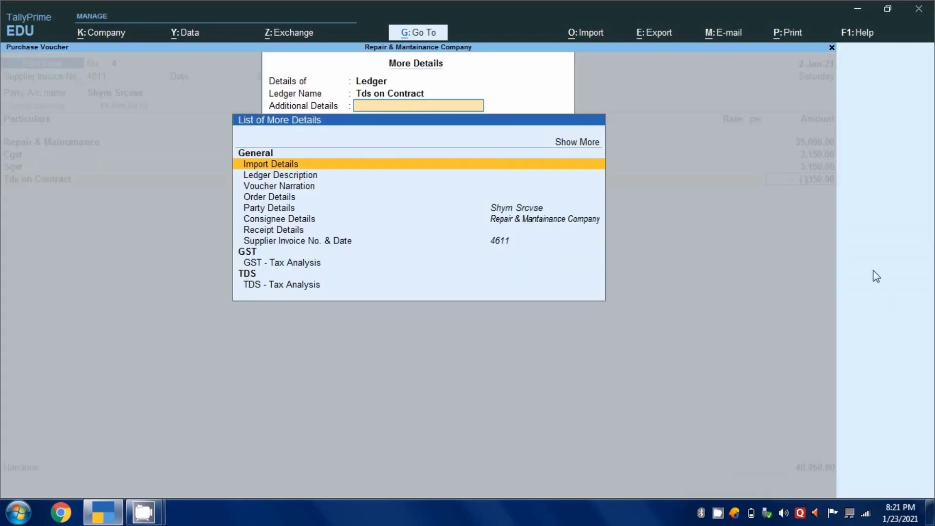
left_click(284, 287)
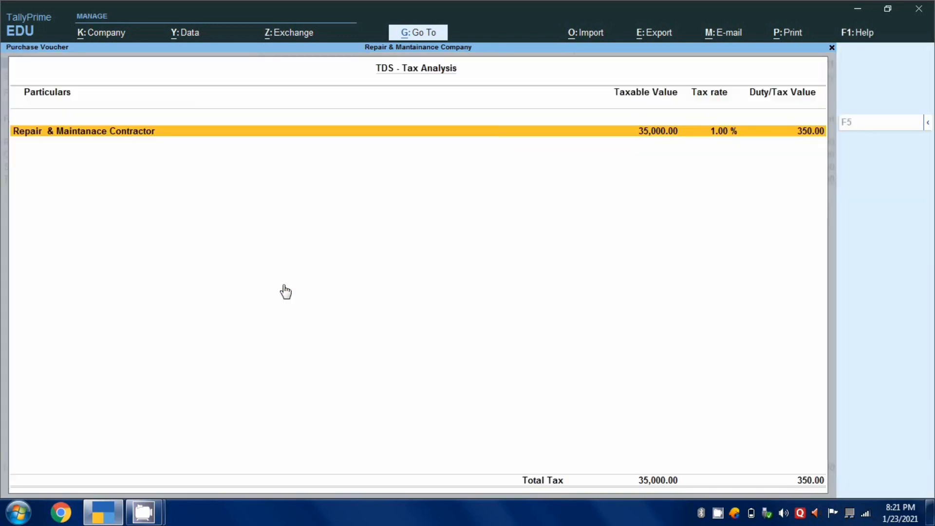
left_click(927, 122)
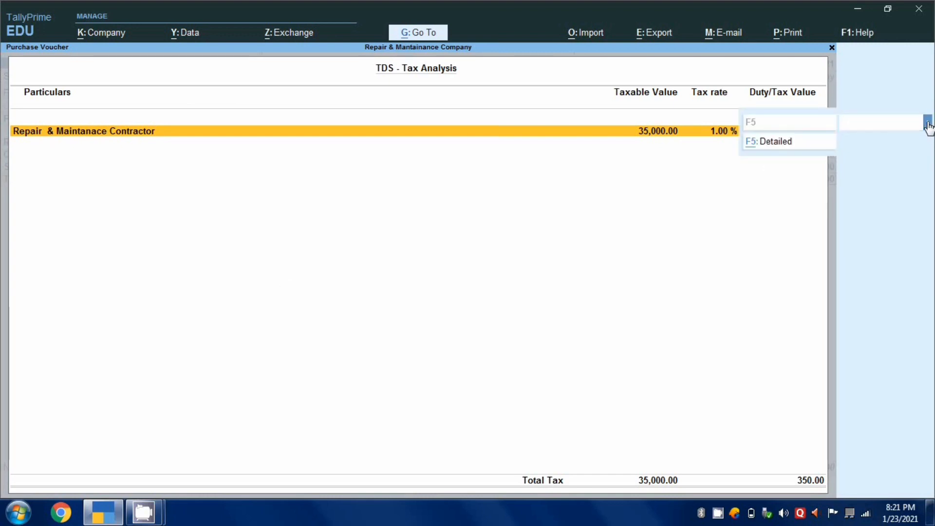
left_click(776, 143)
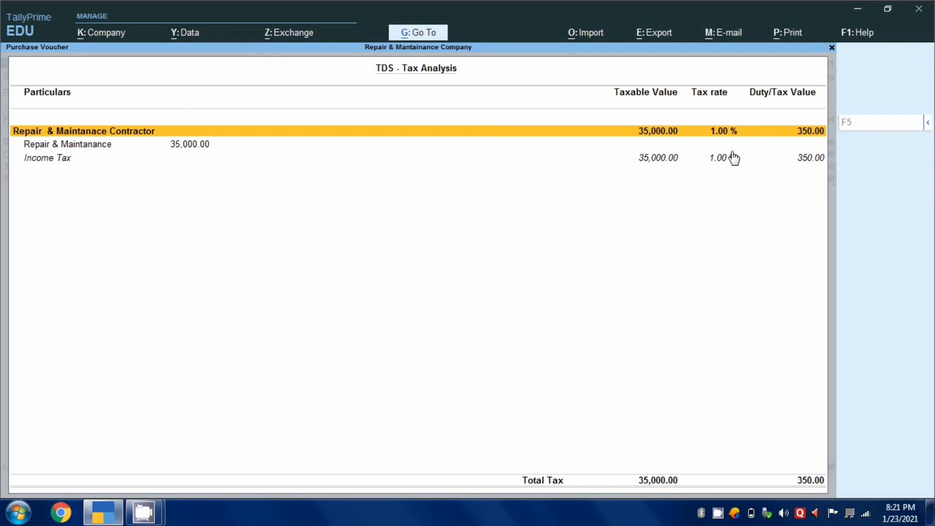
key("Escape")
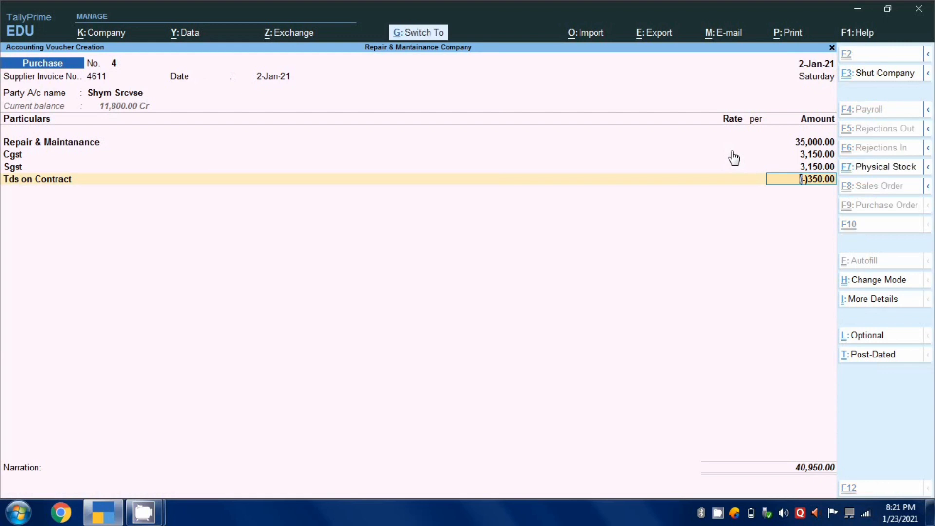
- Save the Shym Srcvse purchase voucher, declining to deduct TDS on the previous bills, and keep the new voucher's header defaults
key("ctrl+a")
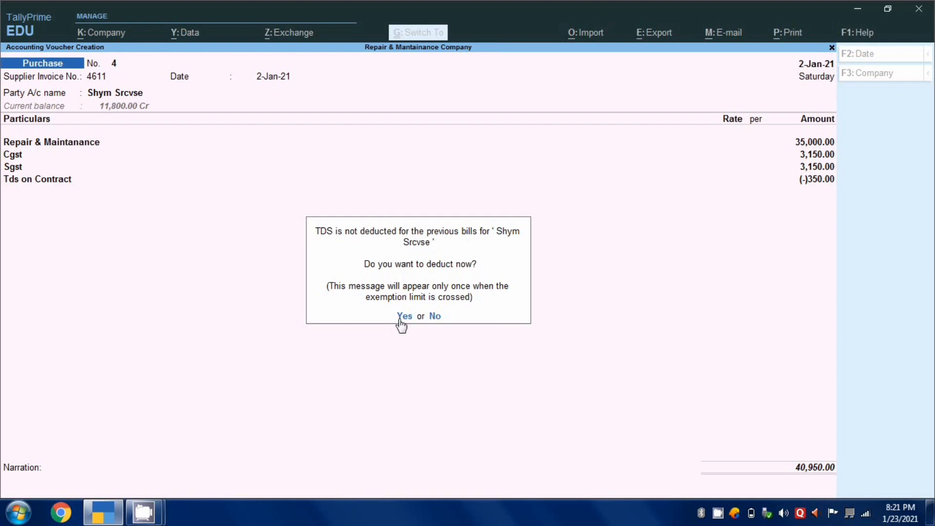
left_click(435, 316)
key("Return")
key("Return")
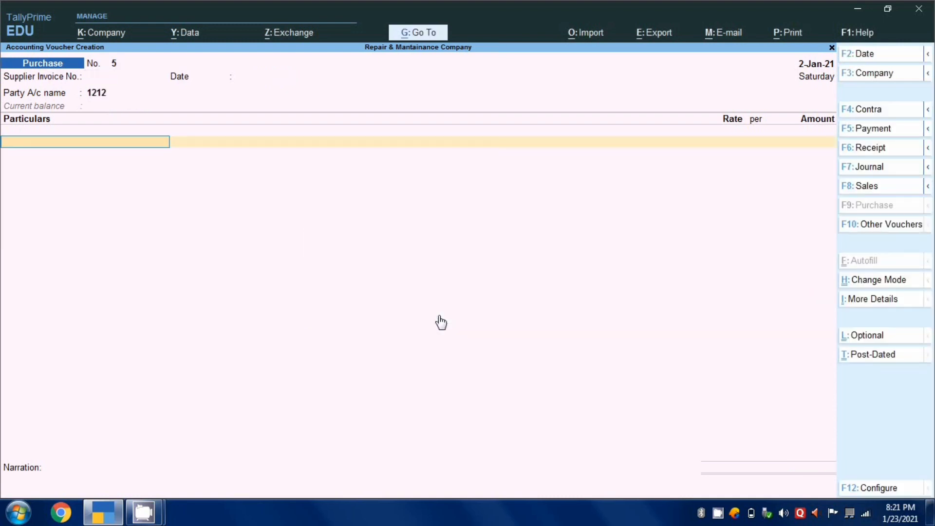
- Open the Ledger Vouchers report for RAM REPIR SERVICES
left_click(422, 35)
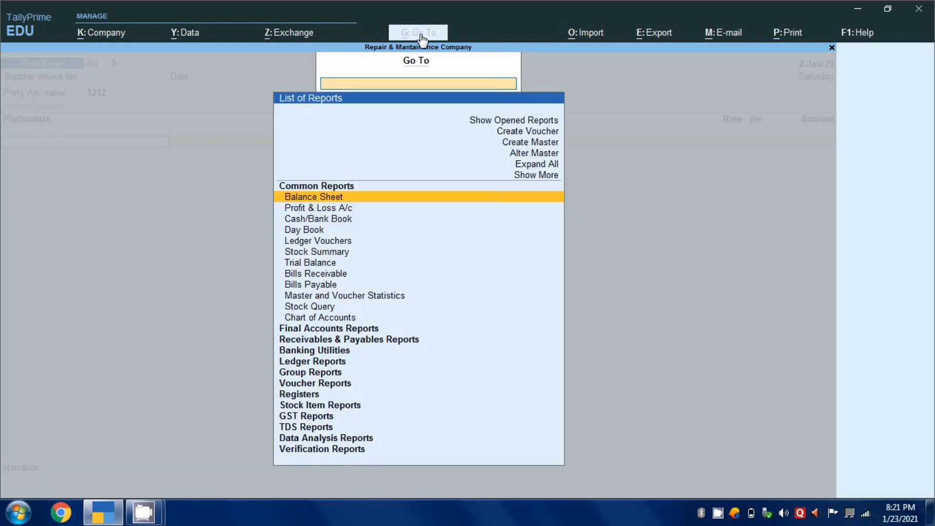
left_click(314, 361)
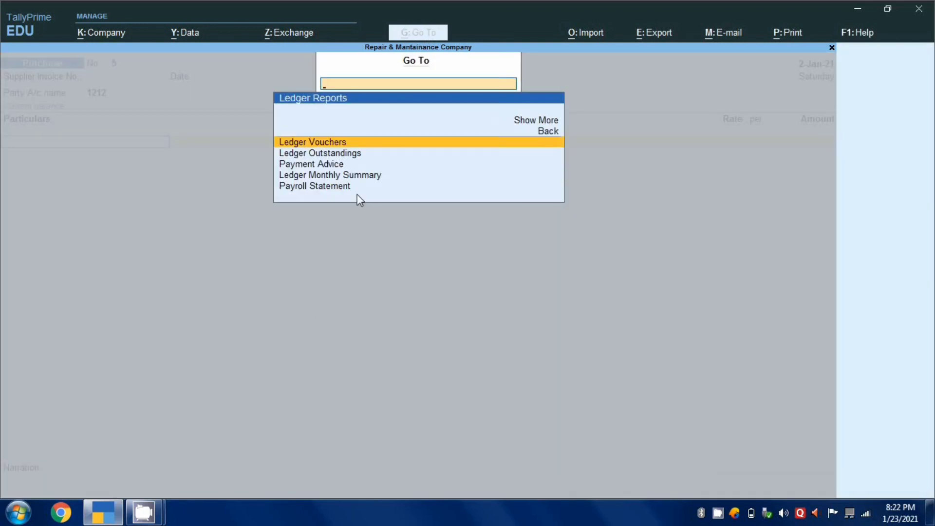
key("Return")
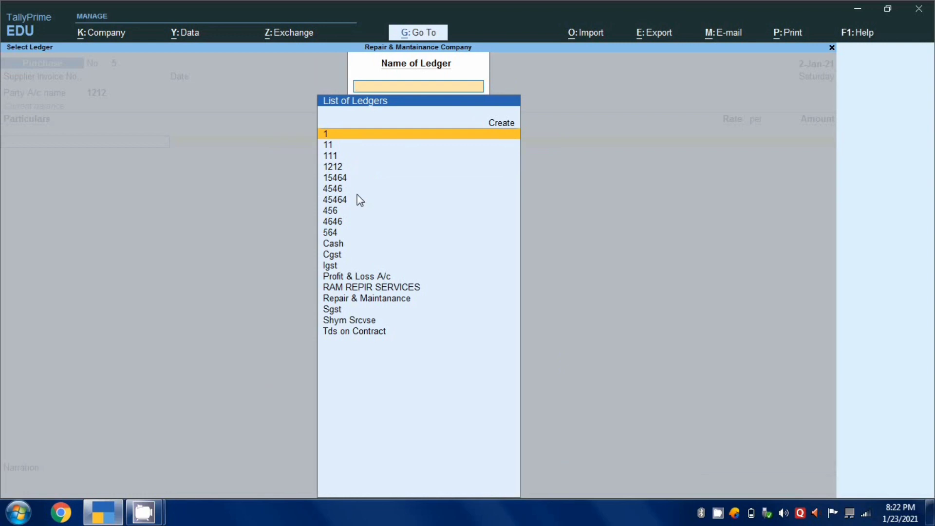
type("R")
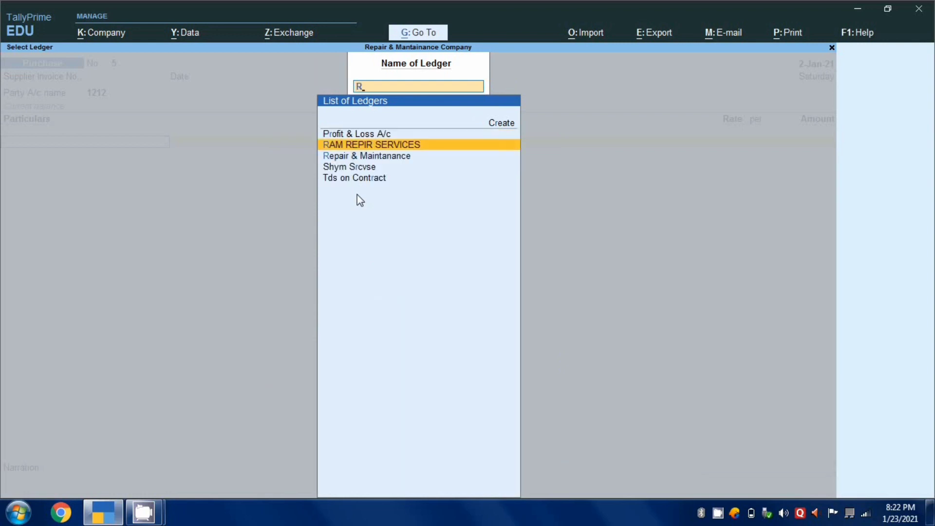
key("Return")
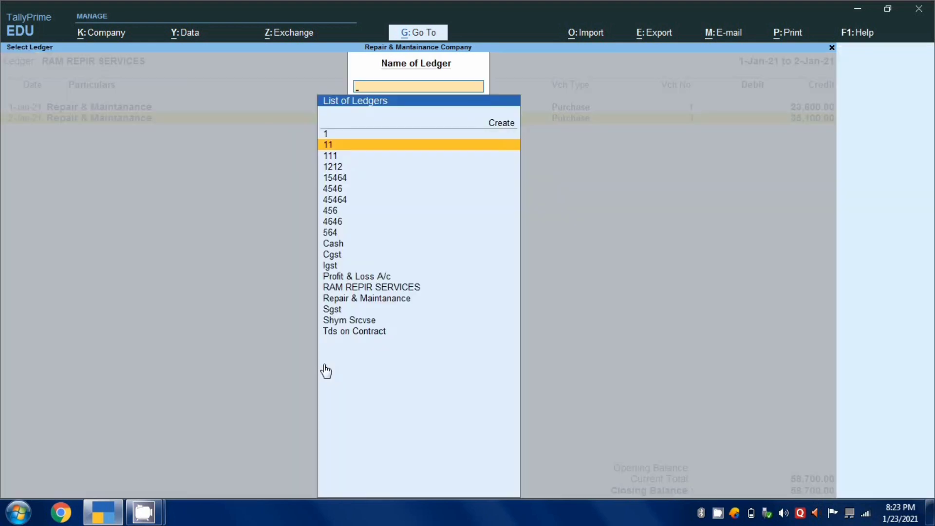
- Switch the Ledger Vouchers report to Shym Srcvse
key("Down")
key("Down")
key("Down")
key("Down")
key("Down")
key("Down")
key("Down")
key("Down")
key("Down")
key("Down")
key("Down")
key("Down")
key("Down")
key("Down")
key("Down")
key("Down")
key("Down")
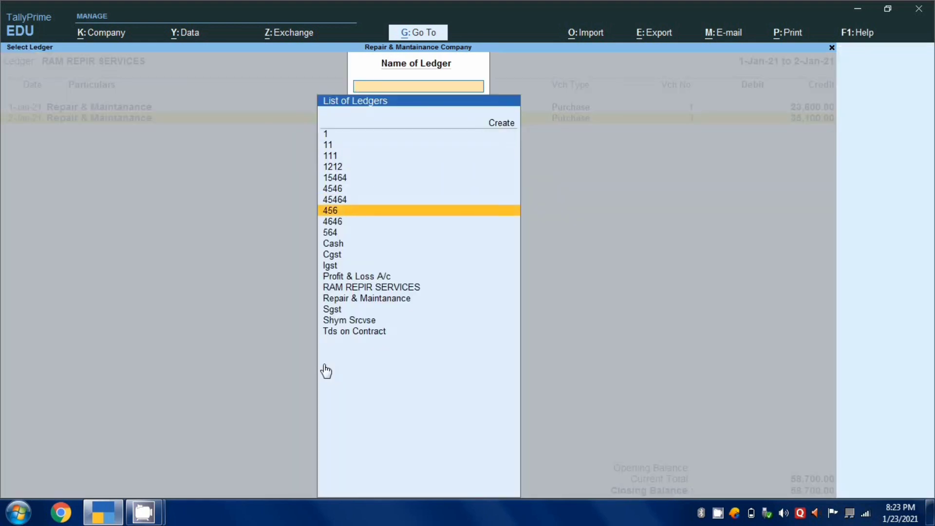
key("Up")
key("Return")
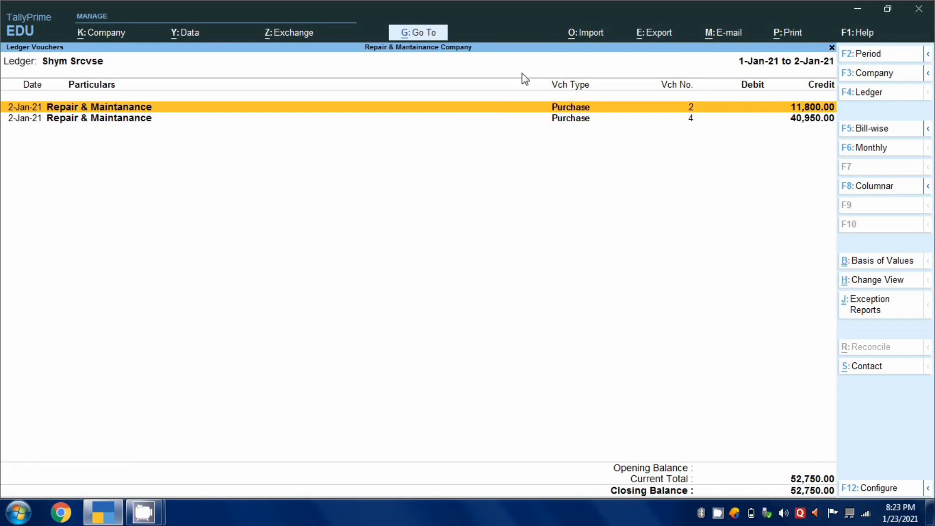
- Open the Ledger Vouchers report for Repair & Maintanance
left_click(432, 36)
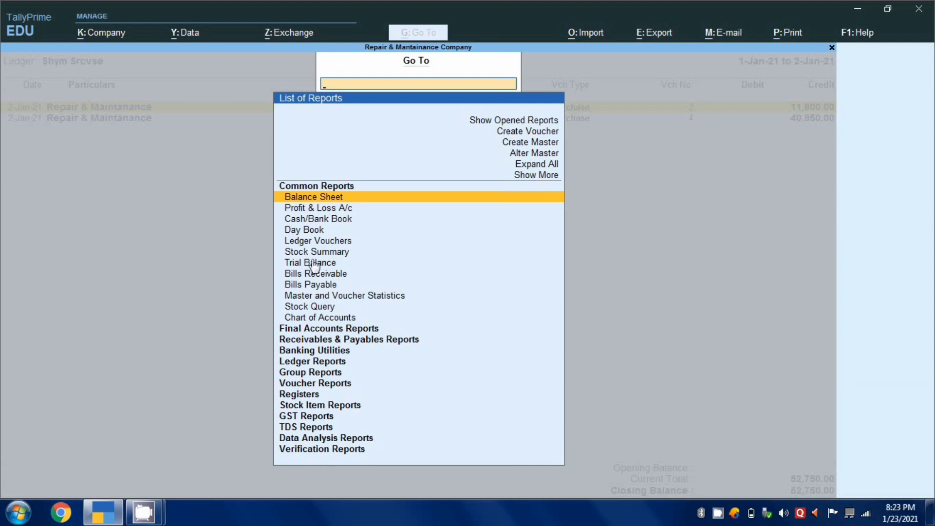
left_click(295, 365)
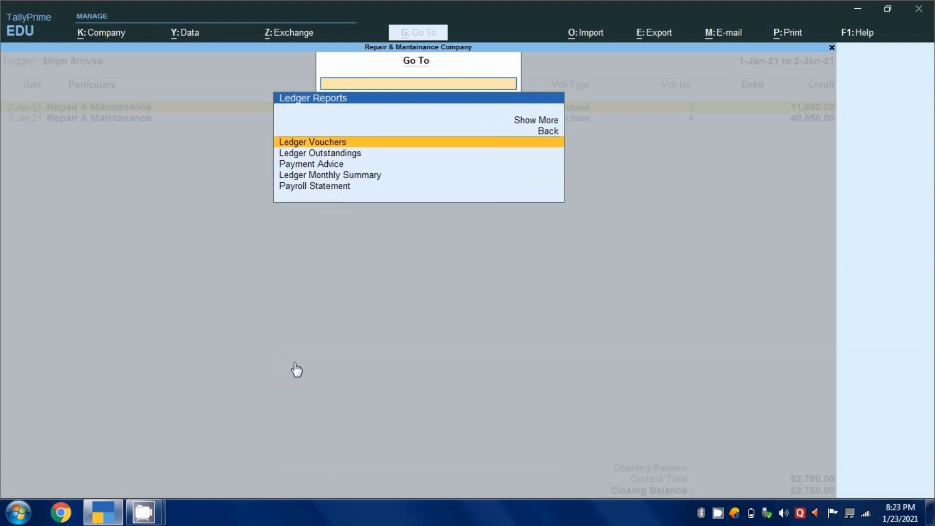
key("Return")
type("Re")
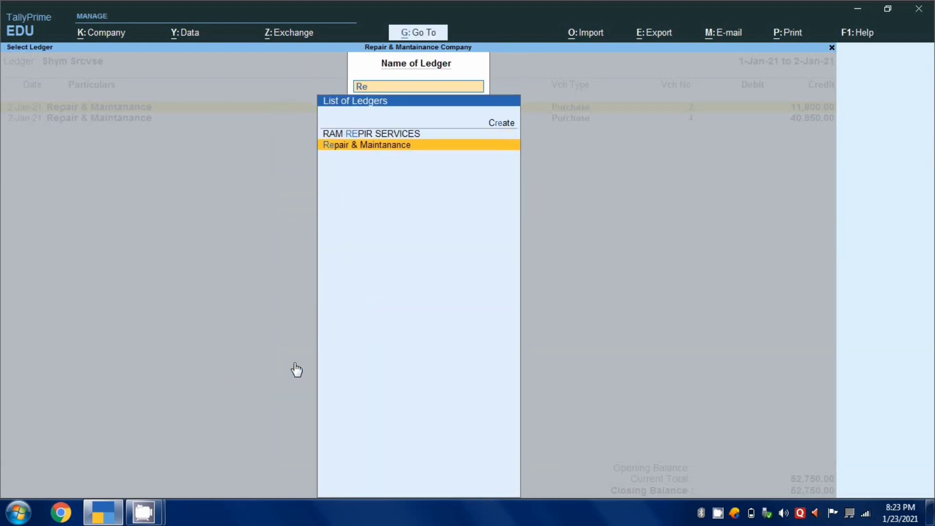
key("Return")
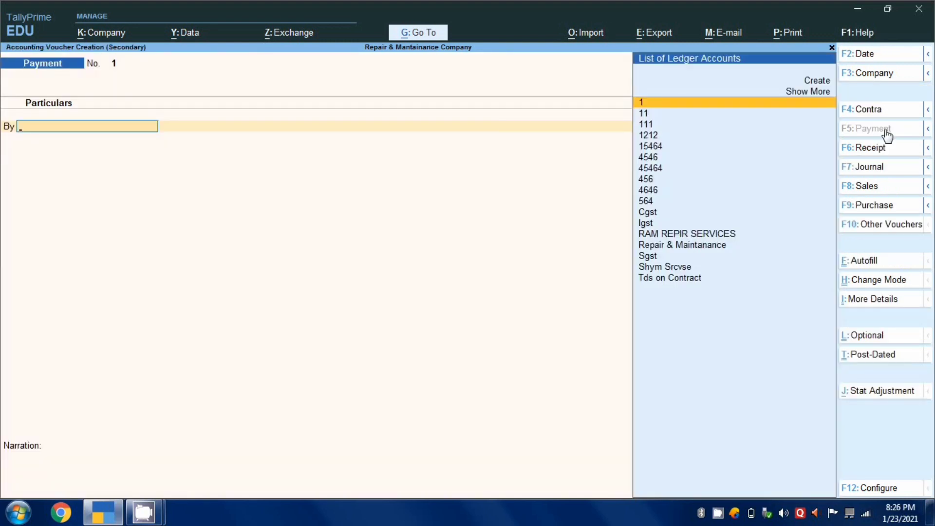
- Date the payment voucher 1-Feb-21 and debit RAM REPIR SERVICES with 58,500
key("F2")
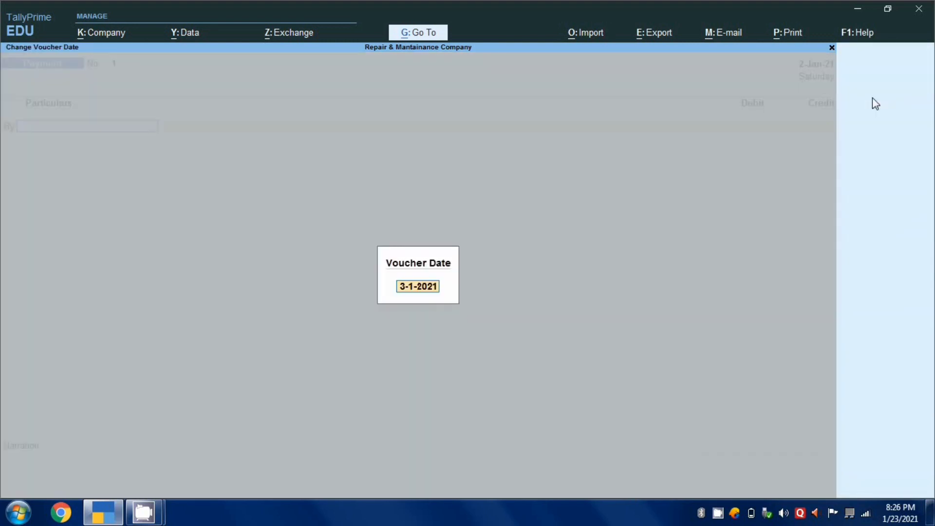
type("5")
key("Return")
type("R")
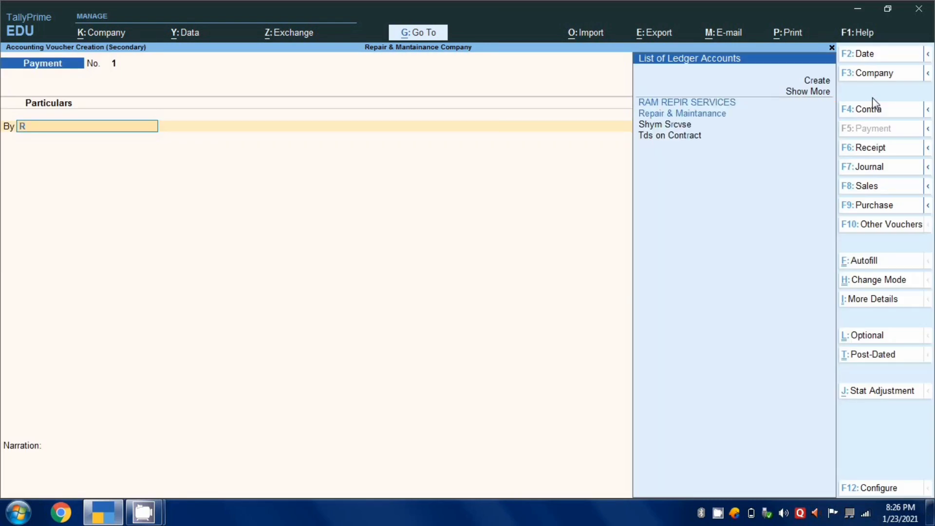
key("Return")
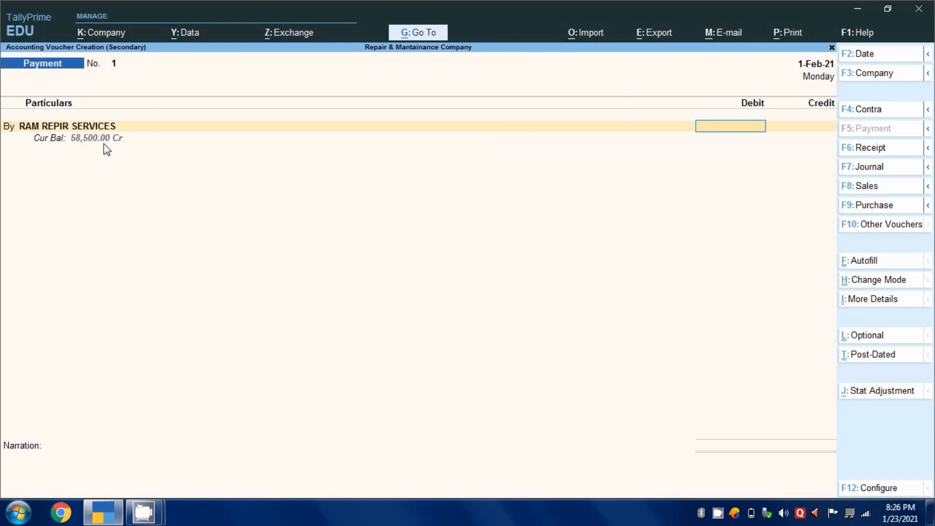
type("58500")
key("Return")
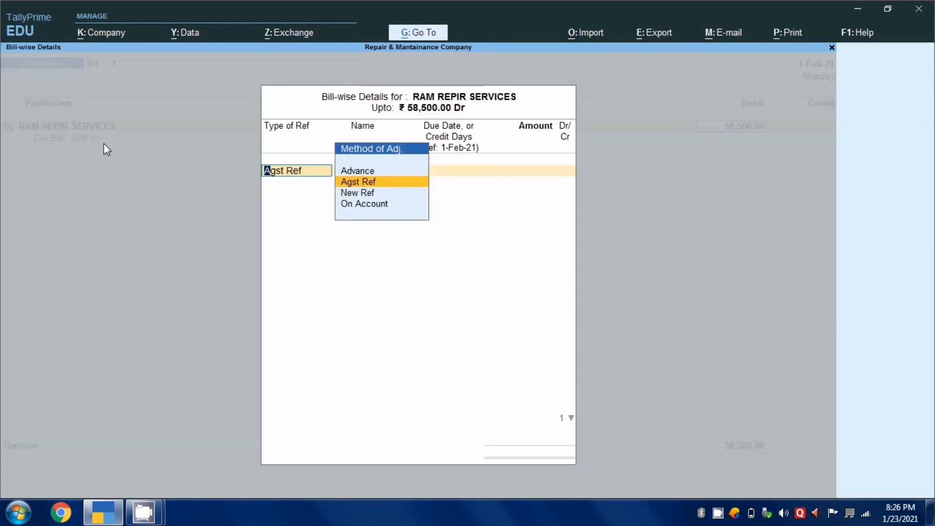
- Allocate the payment as Agst Ref to the party's two pending bills of 23,600 and 34,900
key("Return")
key("Return")
key("Return")
key("Return")
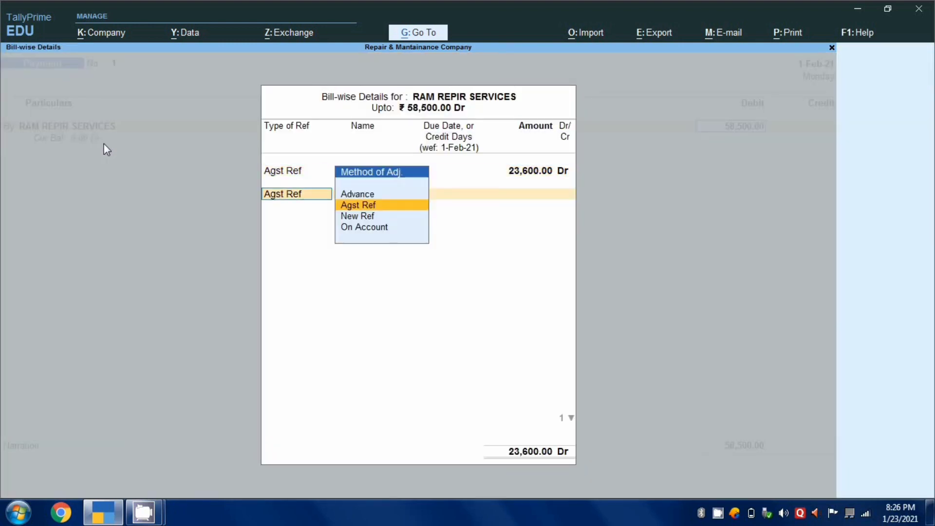
key("Return")
key("Return")
key("Return")
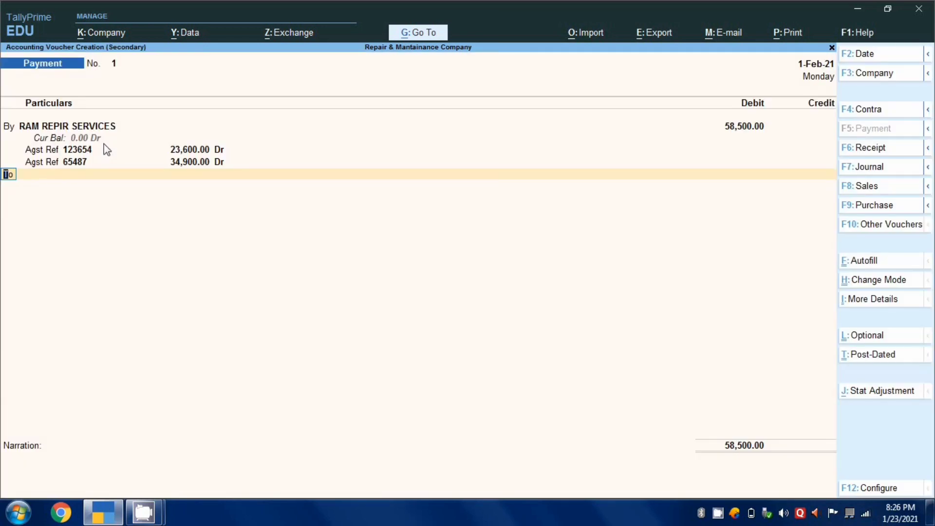
- Credit Cash with 58,500, leave the narration blank and save the payment voucher
key("Return")
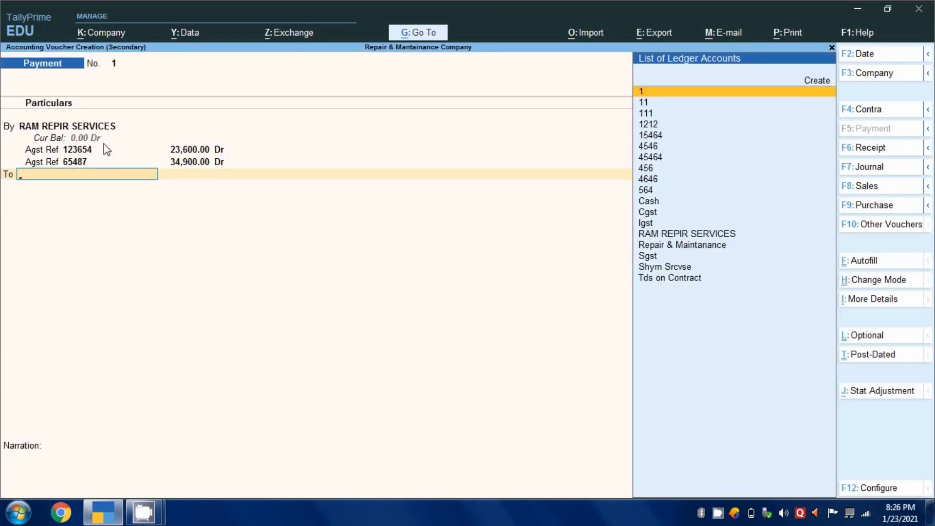
key("Down")
key("Down")
key("Down")
key("Down")
key("Down")
key("Down")
key("Down")
key("Down")
key("Down")
key("Down")
key("Down")
key("Down")
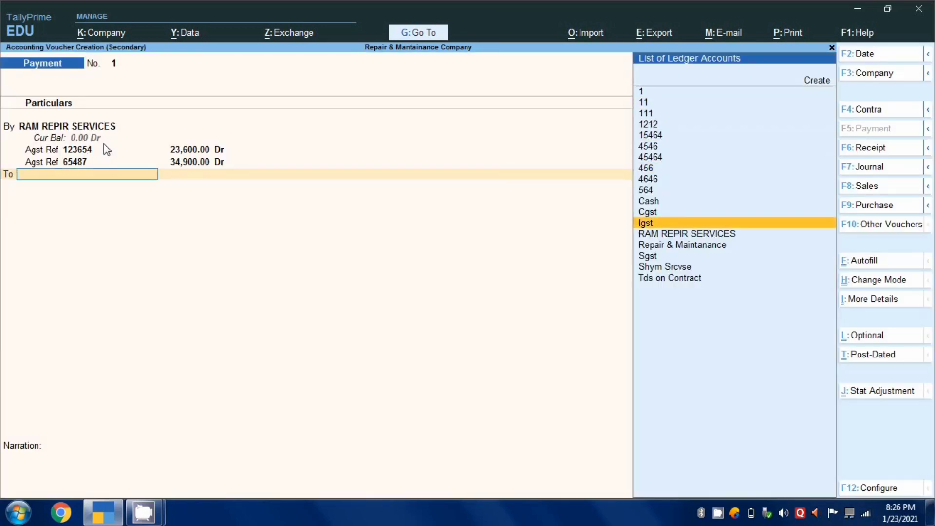
key("Up")
key("Up")
key("Return")
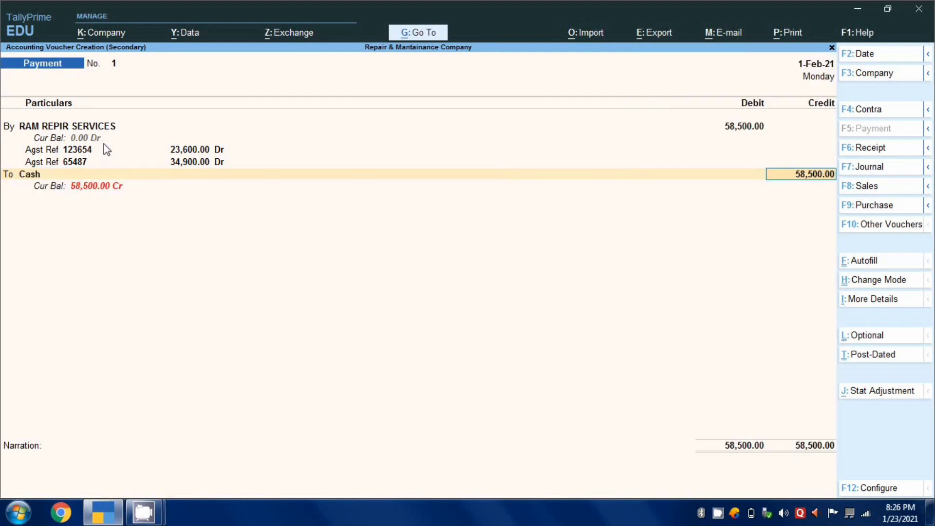
key("Return")
key("Return")
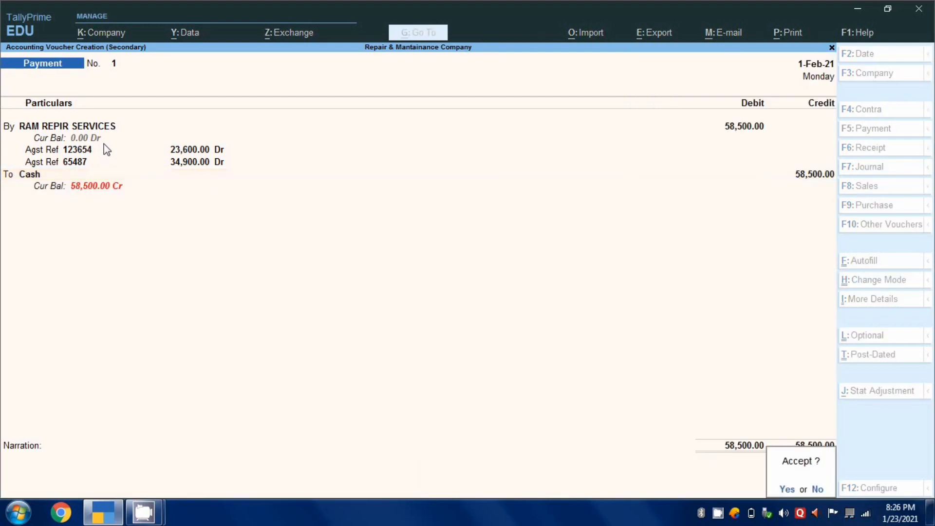
key("Return")
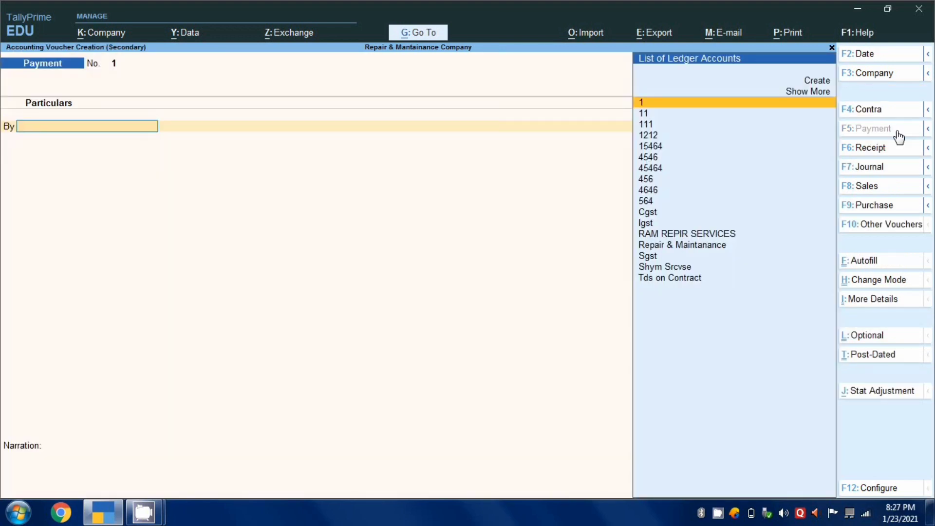
- Date the TDS payment voucher 1-Feb-21
key("F2")
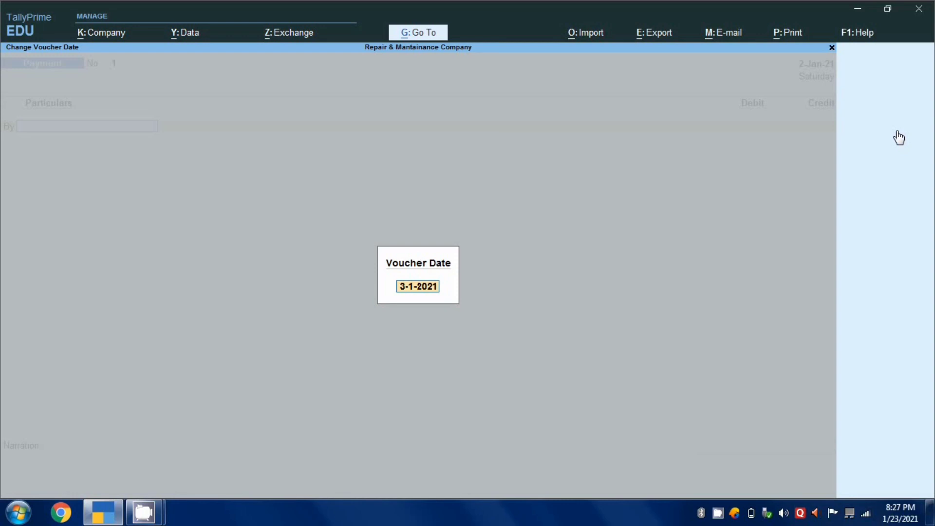
type("1.1")
key("Return")
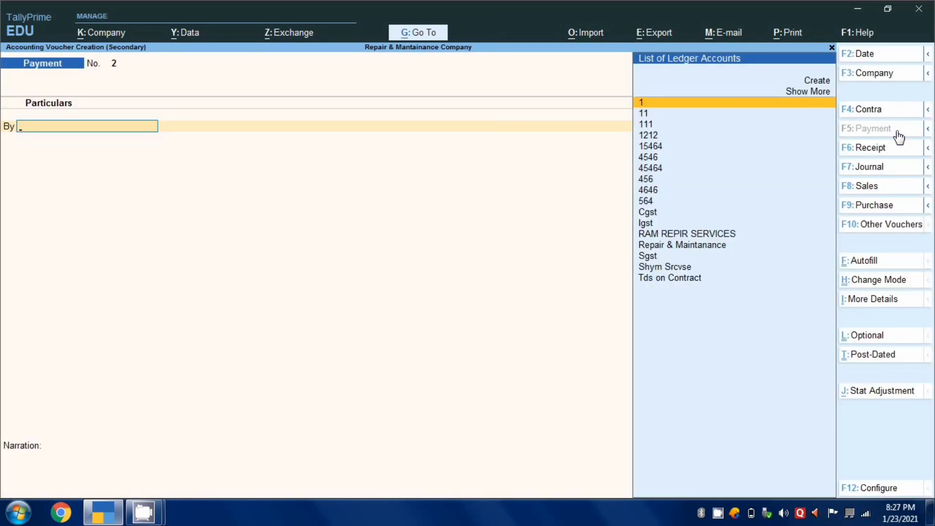
- Choose Tds on Contract as the debit ledger of the payment voucher
key("Down")
key("Down")
key("Down")
key("Down")
key("Down")
key("Down")
key("Down")
key("Down")
key("Down")
key("Down")
key("Down")
key("Down")
key("Down")
key("Down")
key("Down")
key("Down")
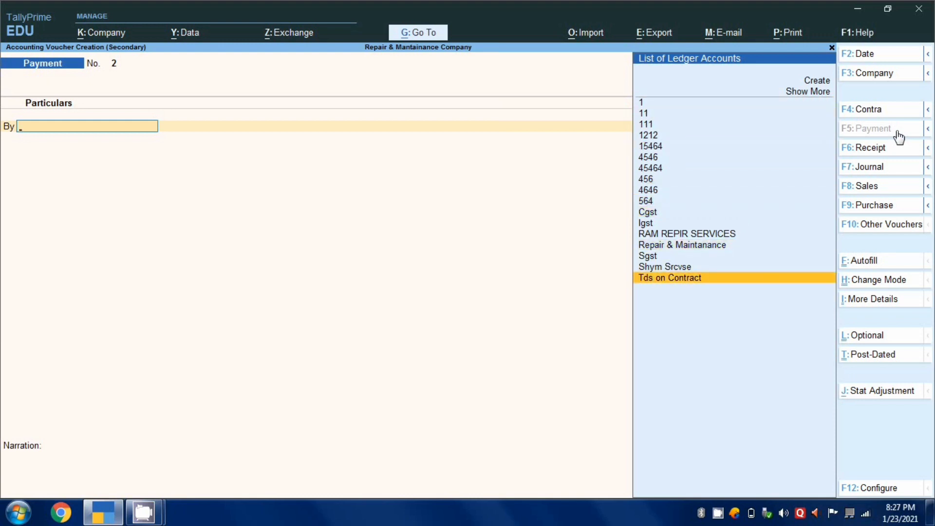
key("Return")
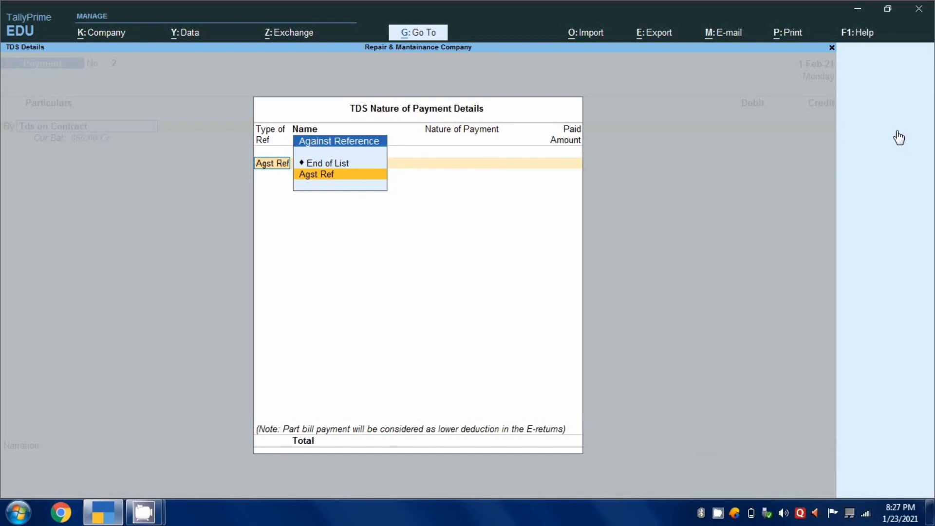
- Allocate the TDS payment as Agst Ref to Purc / 3 / 3 of RAM REPIR SERVICES for 500
key("Return")
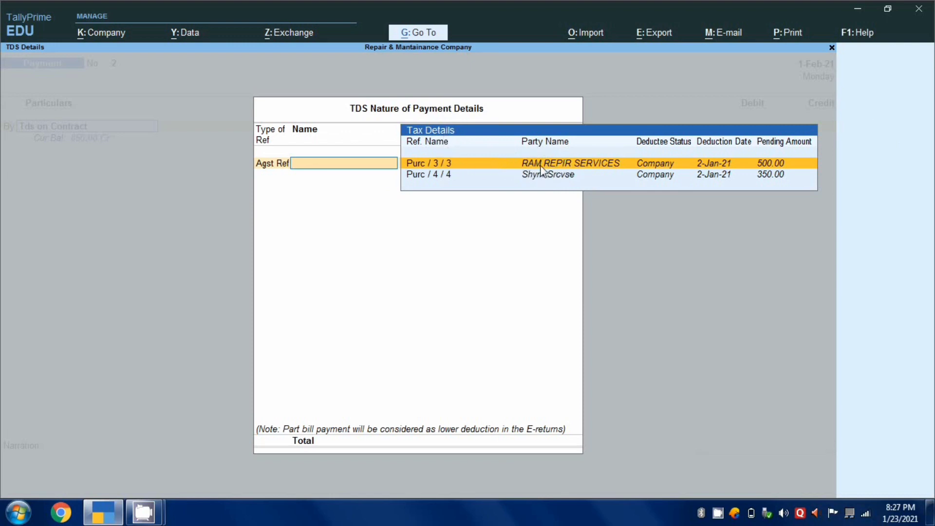
left_click(578, 165)
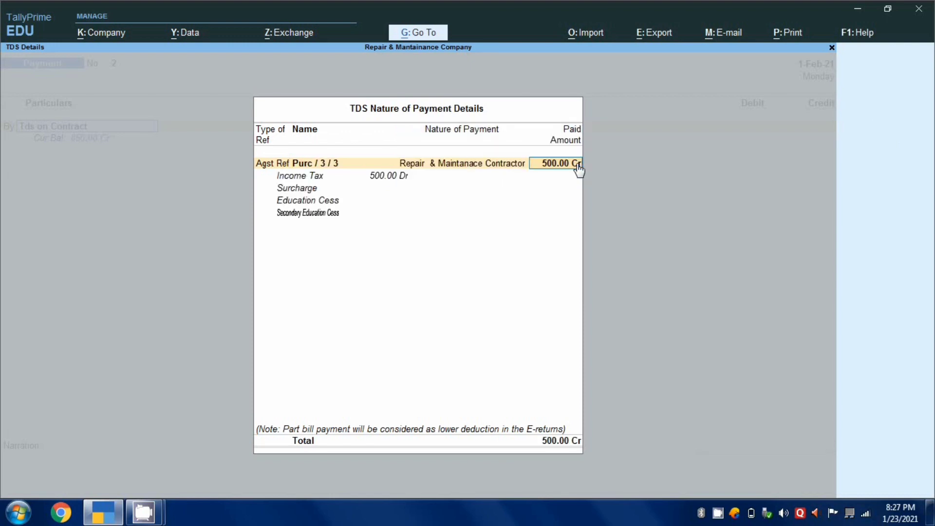
key("Return")
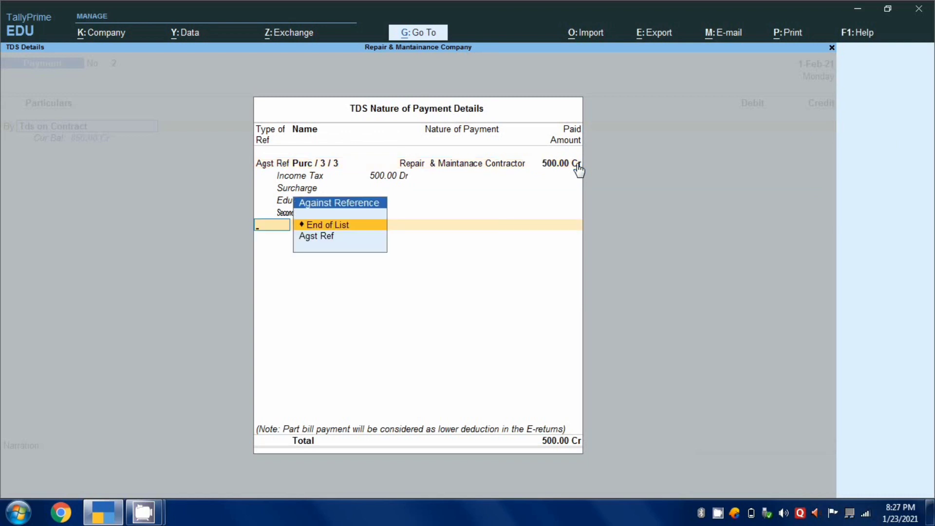
key("Return")
key("Return")
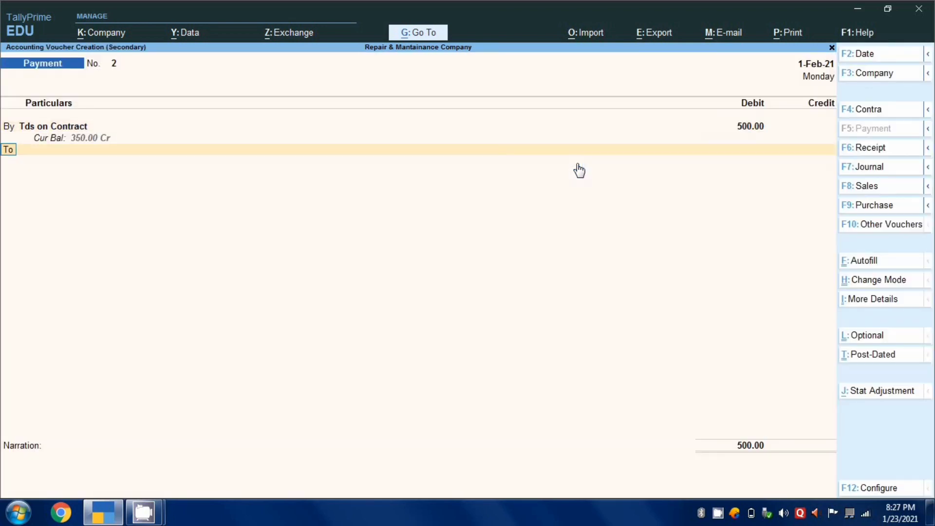
- Credit Cash with 500, leave the narration blank and save the TDS payment voucher
key("Return")
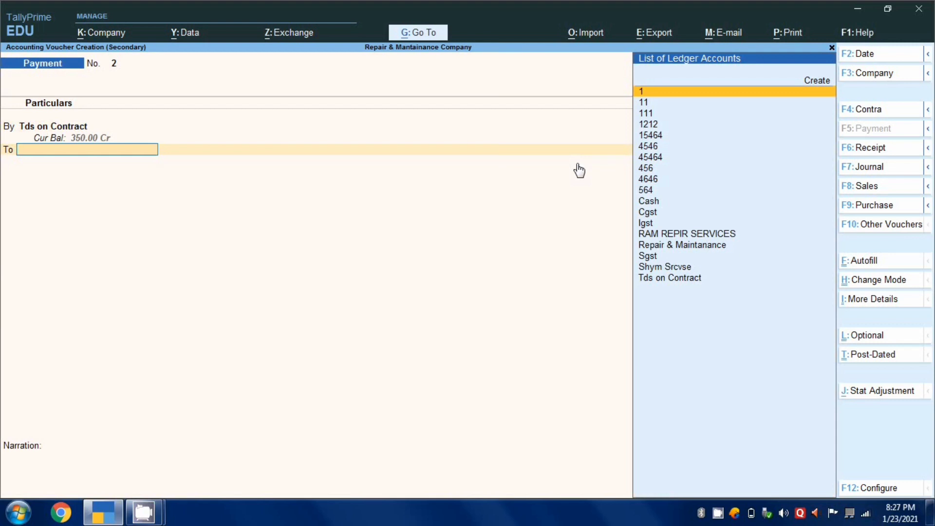
key("Down")
key("Down")
key("Down")
key("Down")
key("Down")
key("Down")
key("Down")
key("Down")
key("Down")
key("Down")
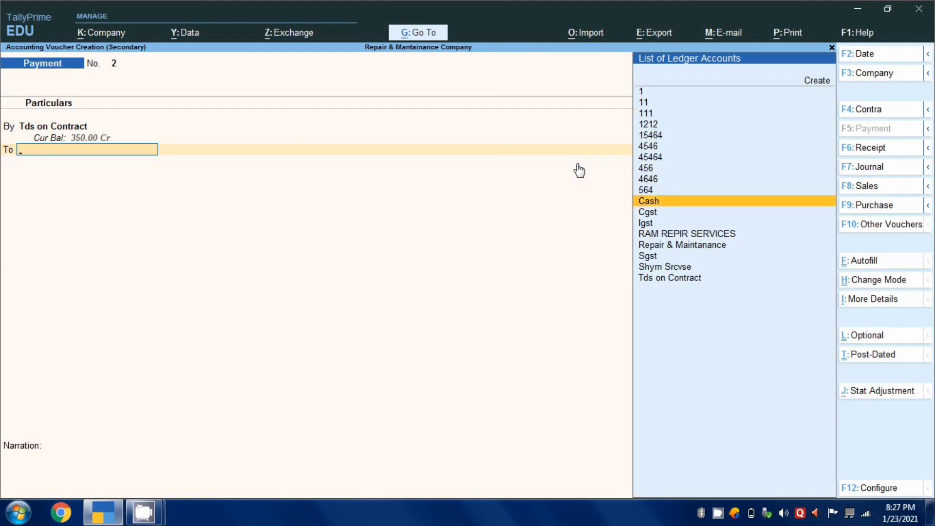
key("Return")
key("Return")
key("Return")
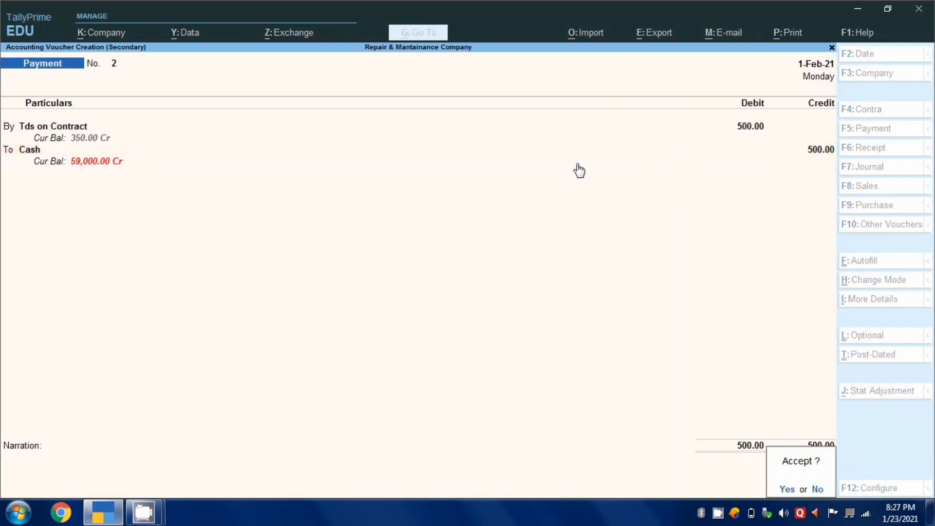
key("Return")
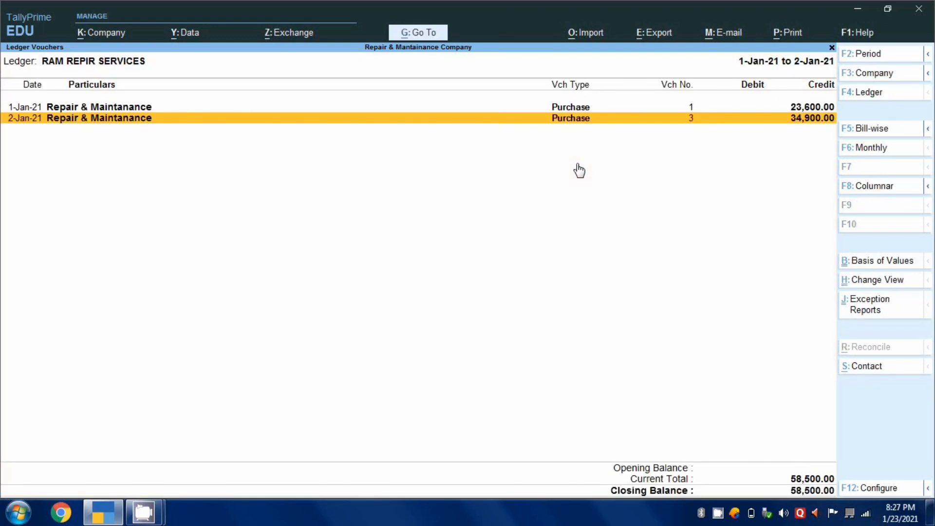
- Open the ledger report for Tds on Contract
left_click(426, 35)
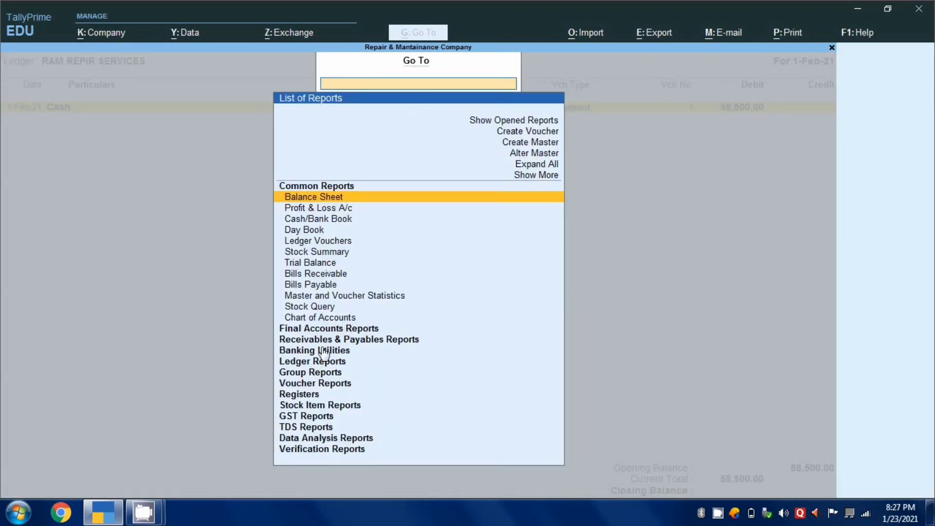
left_click(316, 364)
key("Return")
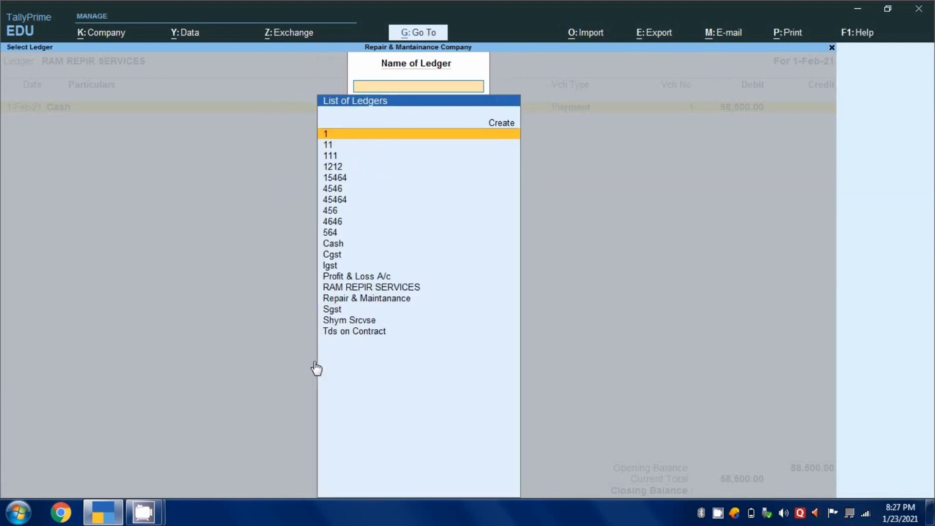
left_click(361, 333)
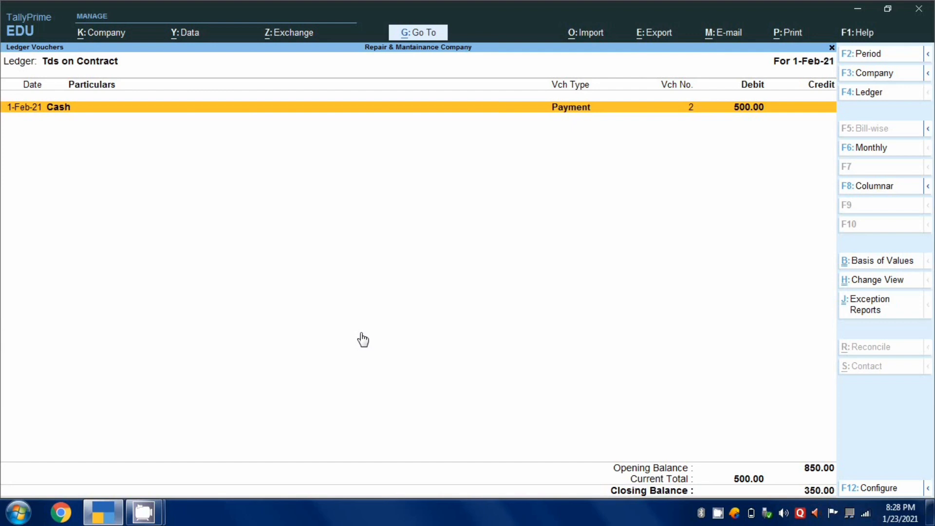
- Clear the report's period limits so the Tds on Contract ledger covers 1-Apr-20 to 1-Feb-21
key("alt+F2")
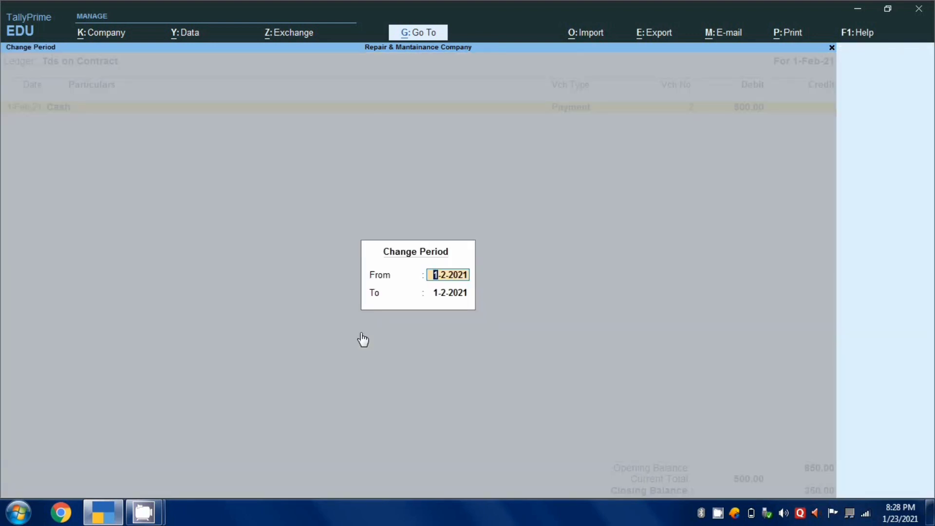
key("BackSpace")
key("Return")
key("BackSpace")
key("Return")
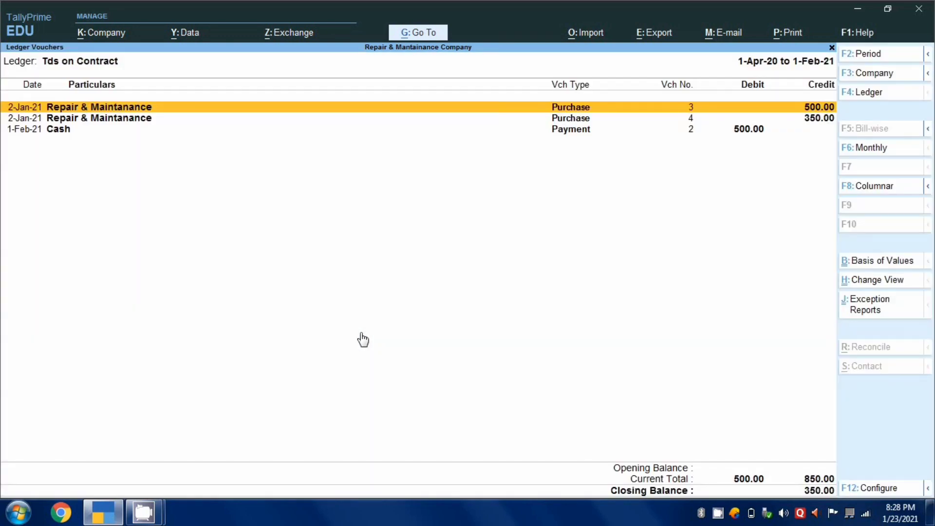
- Duplicate the 1-Feb-21 Cash payment voucher from the ledger and date the copy 2-Feb-21
key("Down")
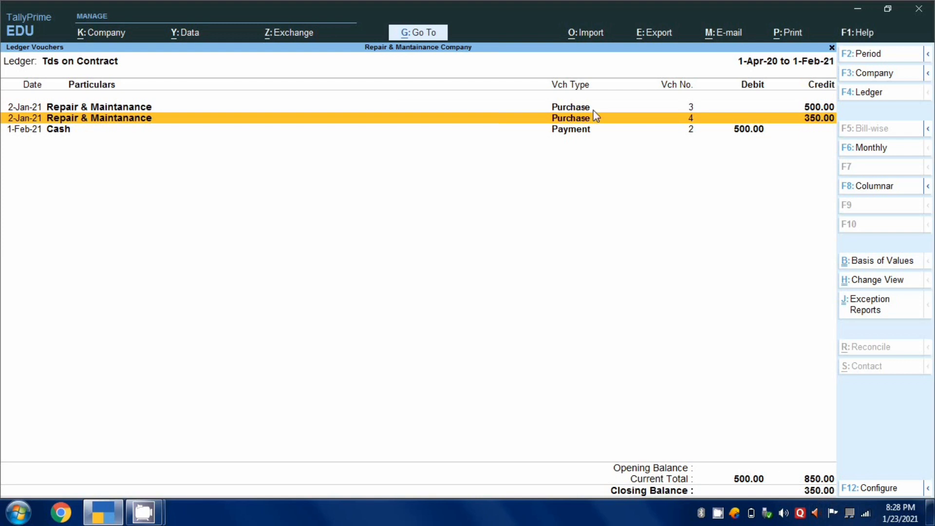
key("Down")
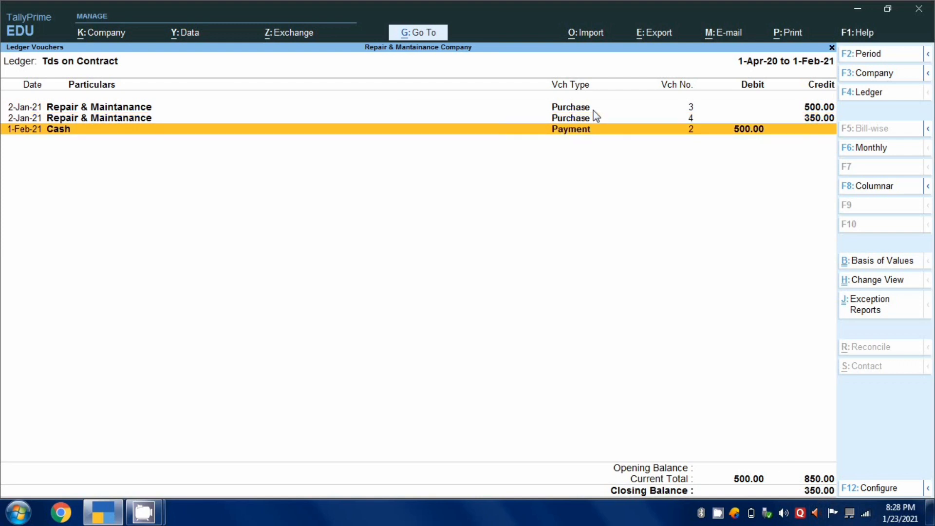
key("alt+2")
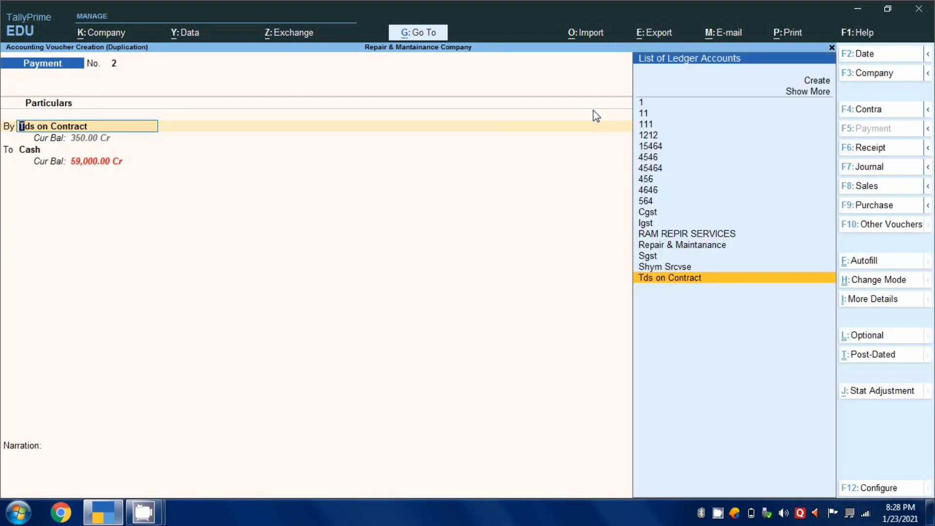
key("F2")
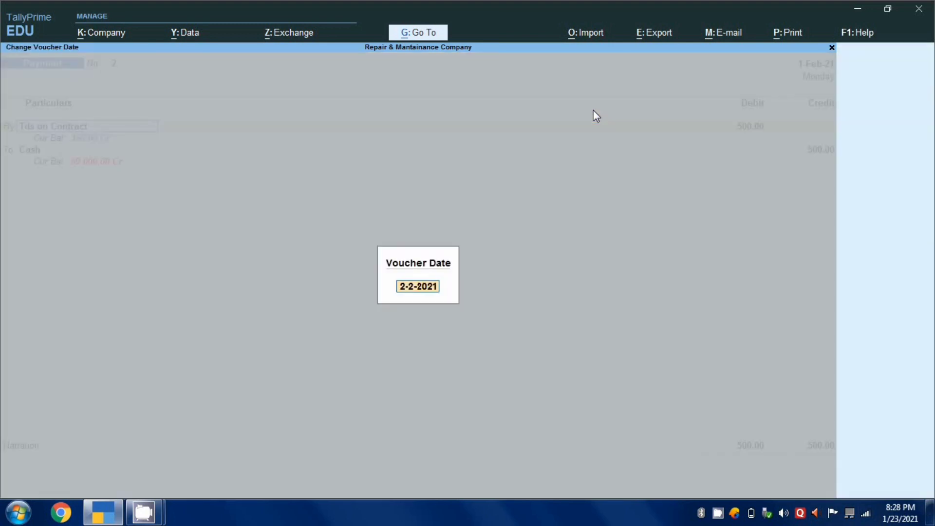
key("Return")
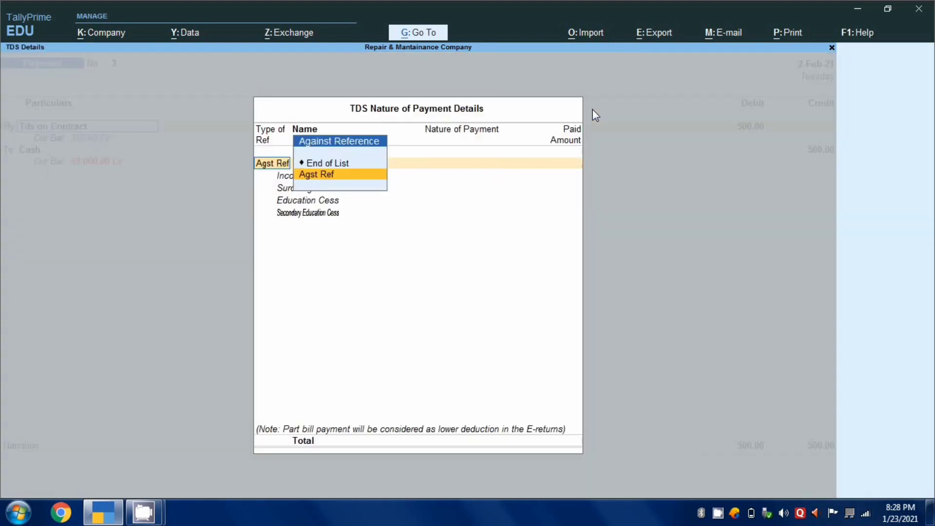
- Allocate the duplicated voucher's TDS debit as Agst Ref to Purc / 4 / 4 of Shym Srcvse for 350
key("Return")
key("Return")
left_click(313, 176)
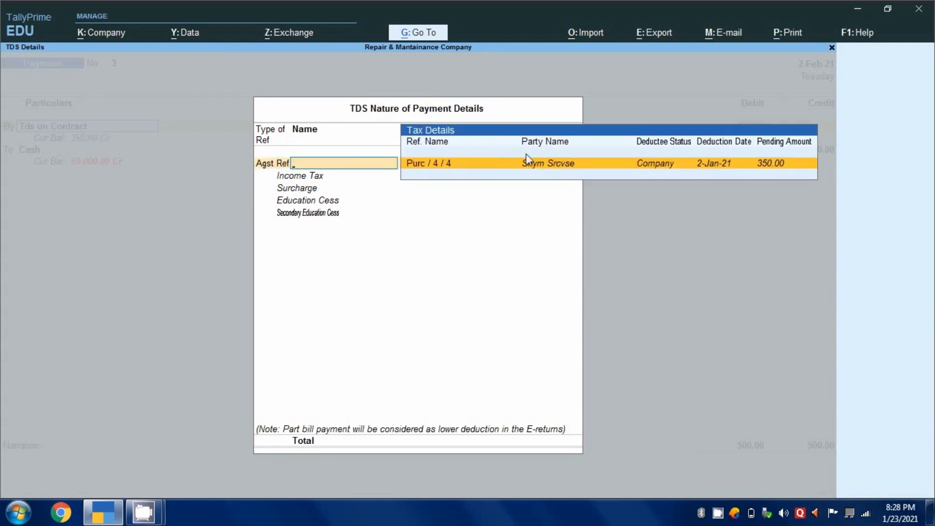
key("Return")
key("Return")
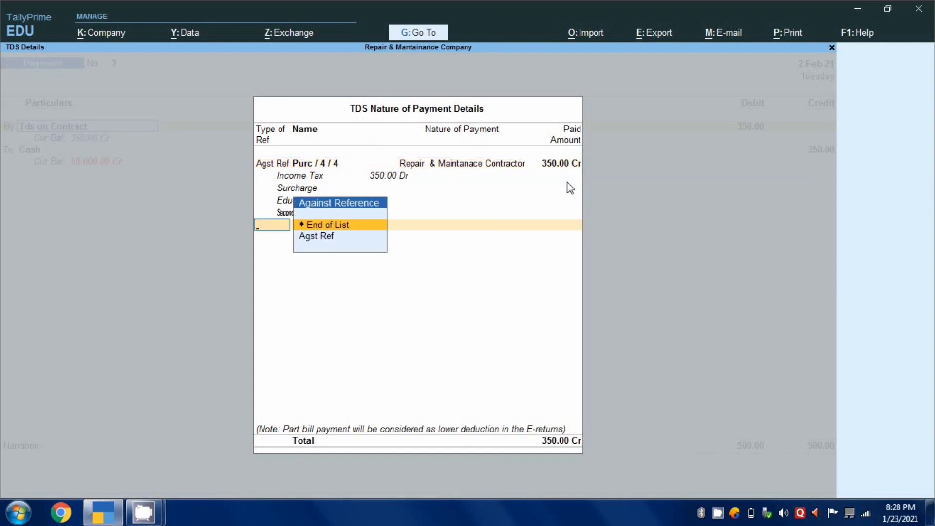
key("Return")
- Credit Cash with 350 and save the duplicated payment voucher
key("Return")
key("Return")
key("Return")
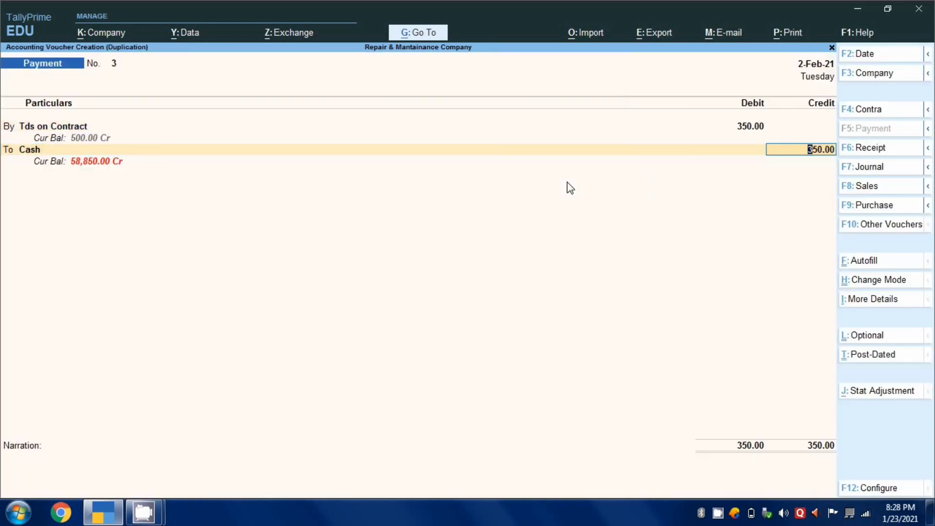
key("ctrl+a")
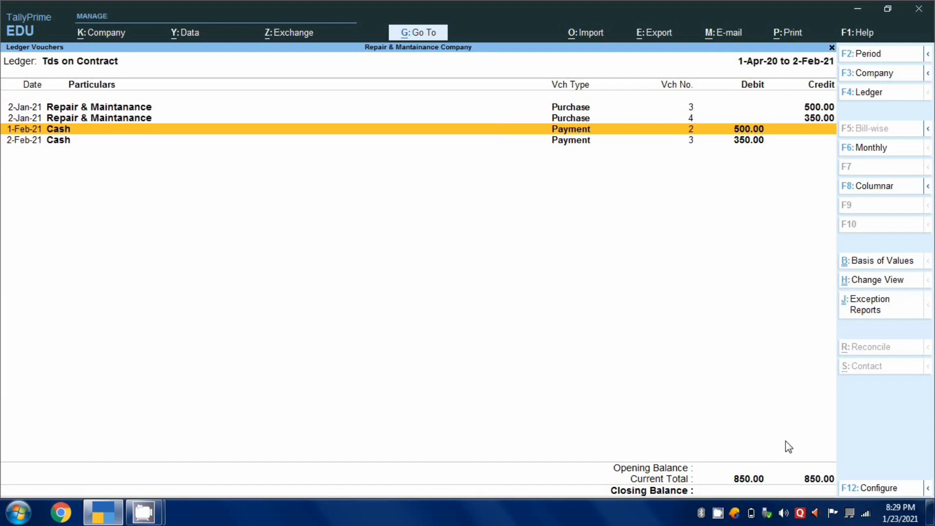
left_click(715, 519)
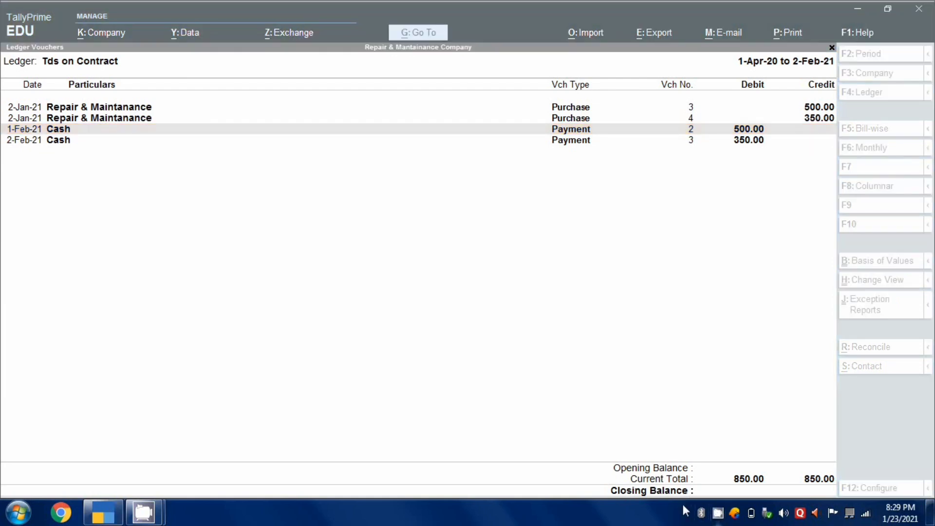
right_click(718, 512)
left_click(756, 484)
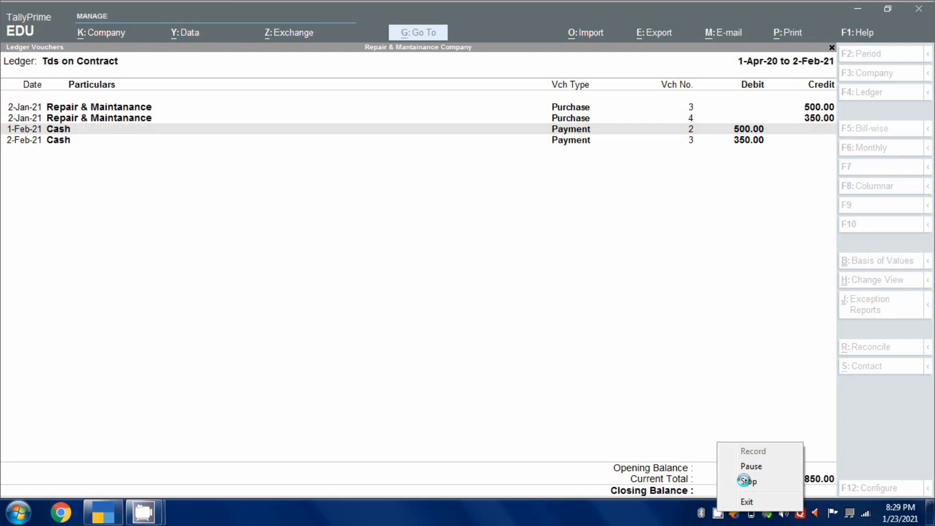
right_click(714, 514)
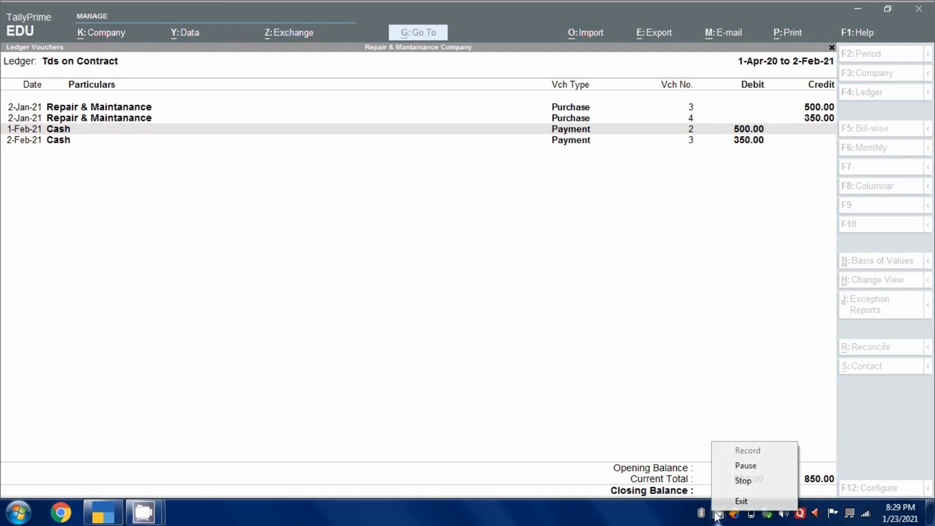
left_click(742, 480)
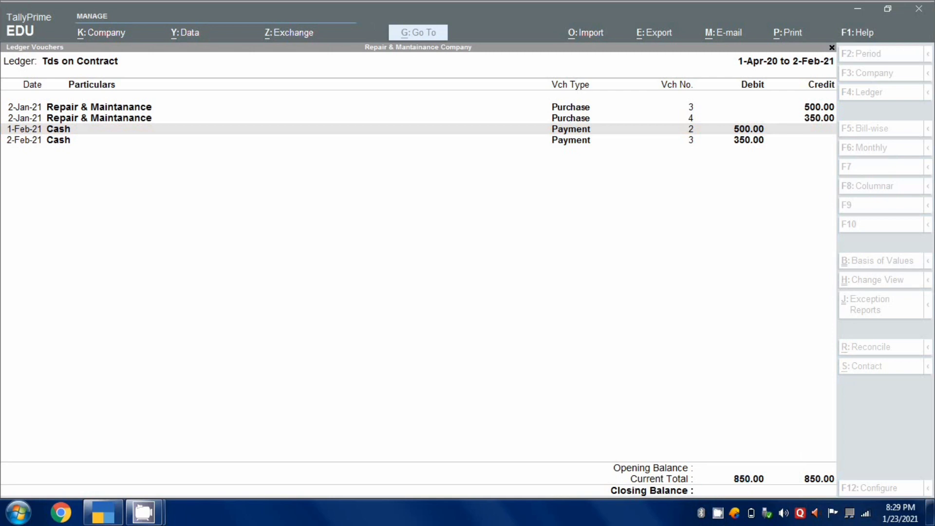
right_click(716, 514)
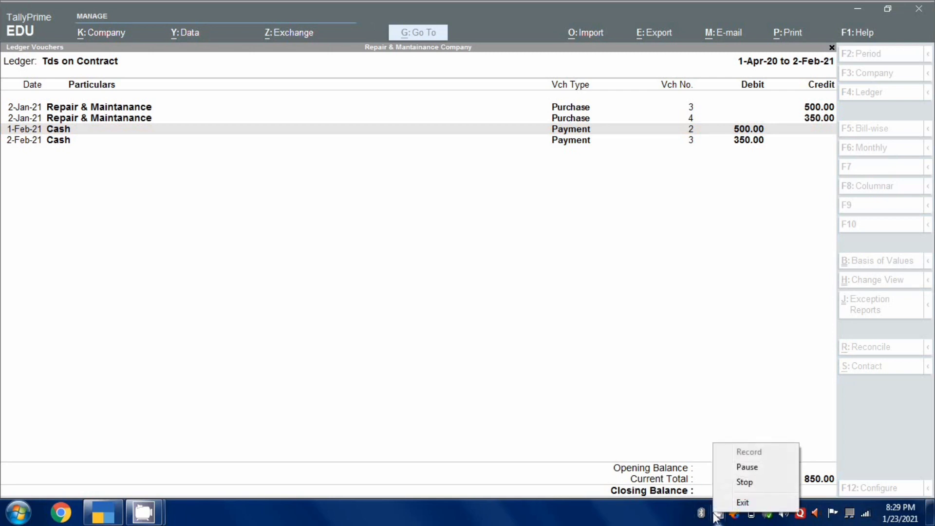
left_click(743, 481)
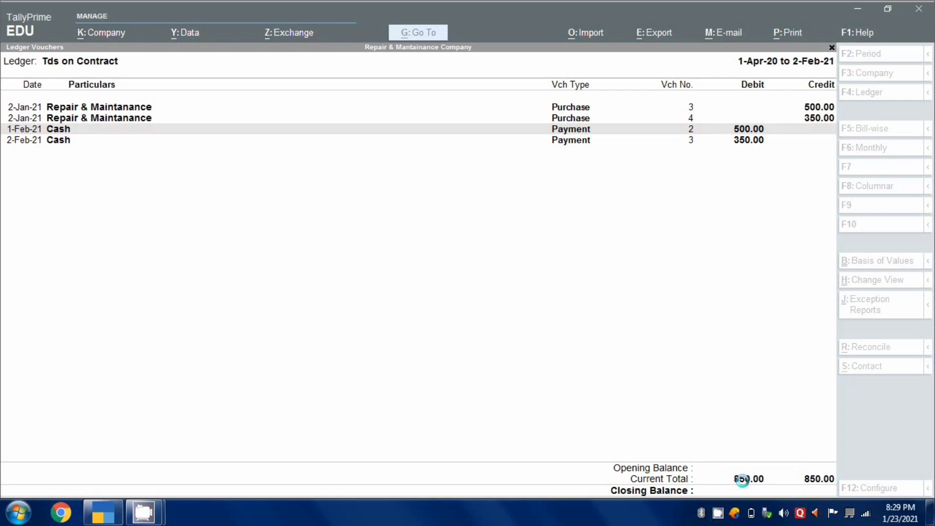